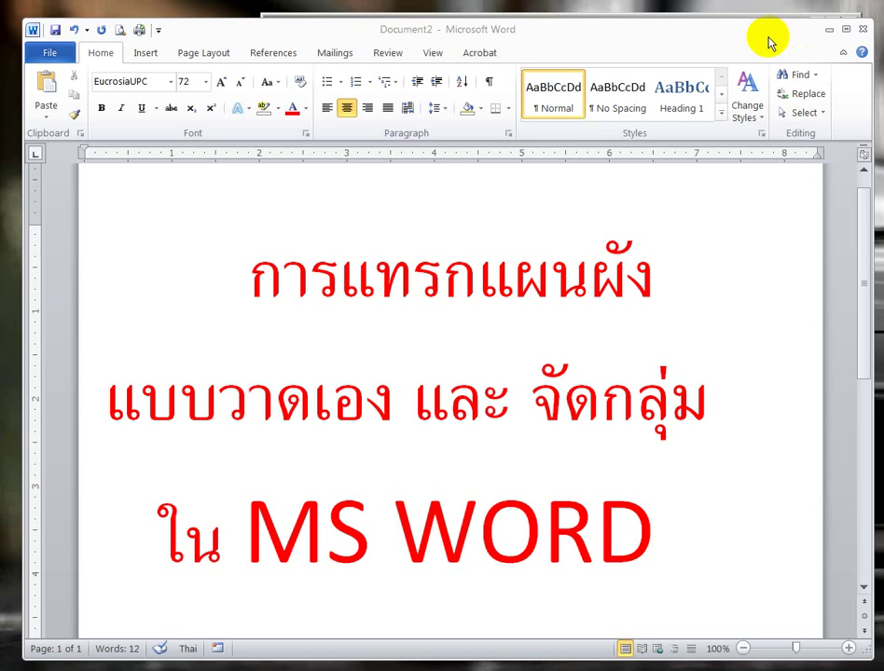
Nudge the Notepad window up-right and type the caption มาดูกันเลยครับ into it.
click(772, 20)
drag(764, 21, 774, 15)
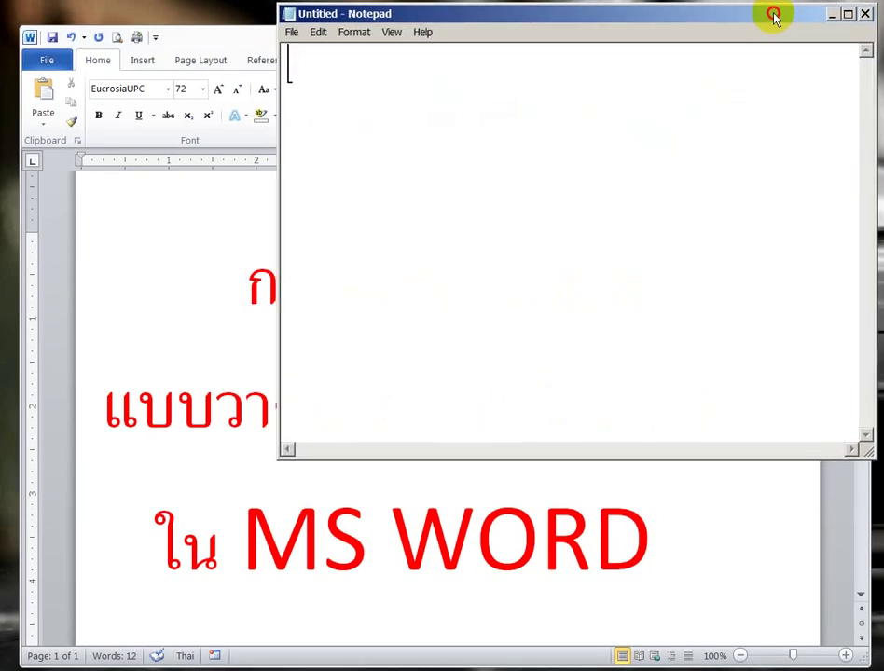
click(211, 40)
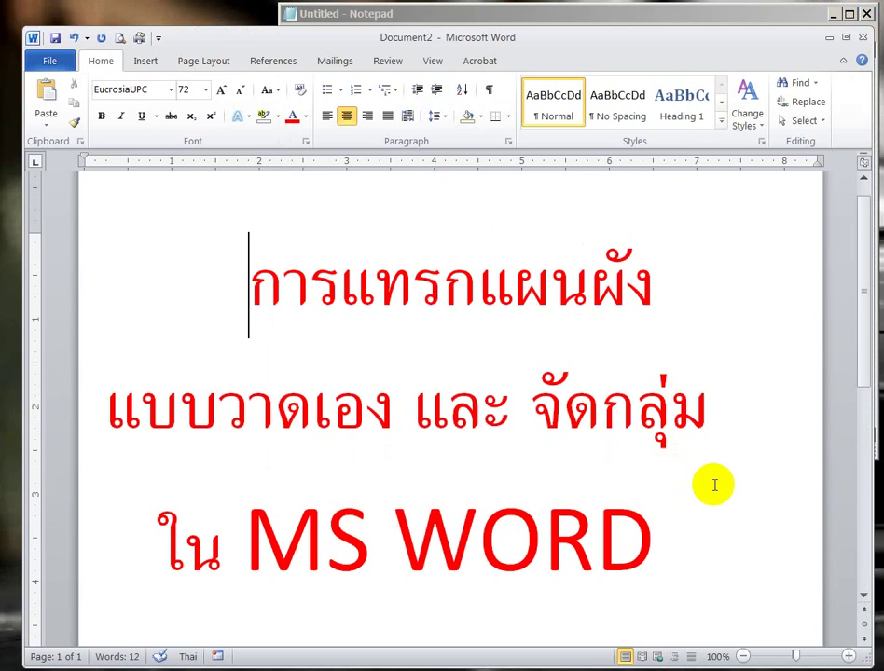
click(641, 17)
text(มาดูกัน)
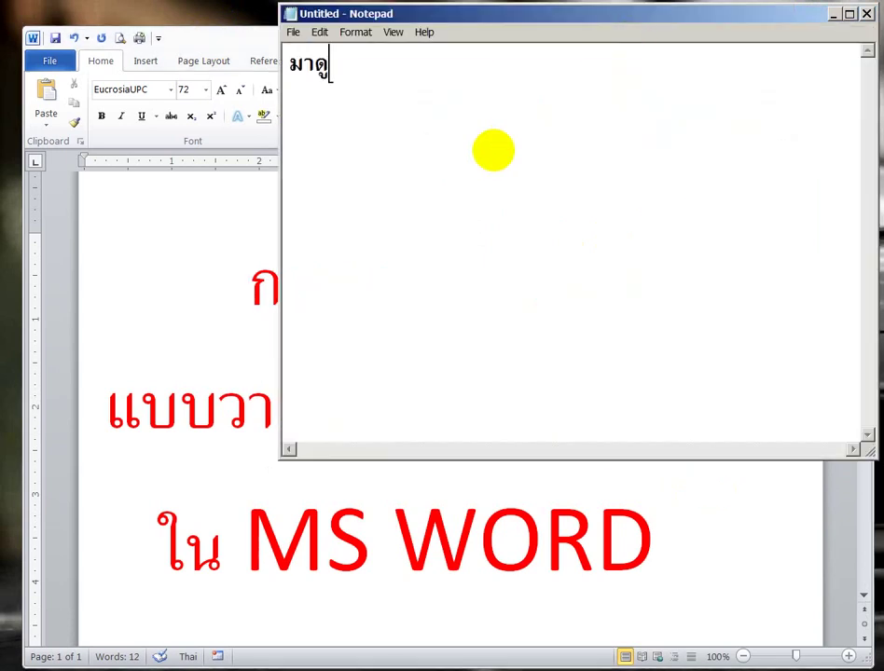
text(เล)
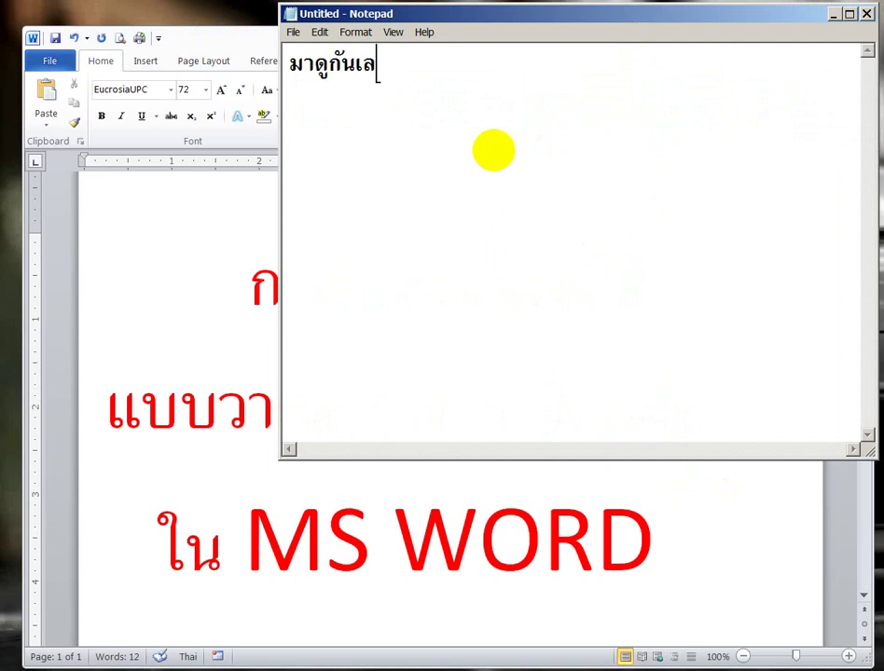
text(ยครับ)
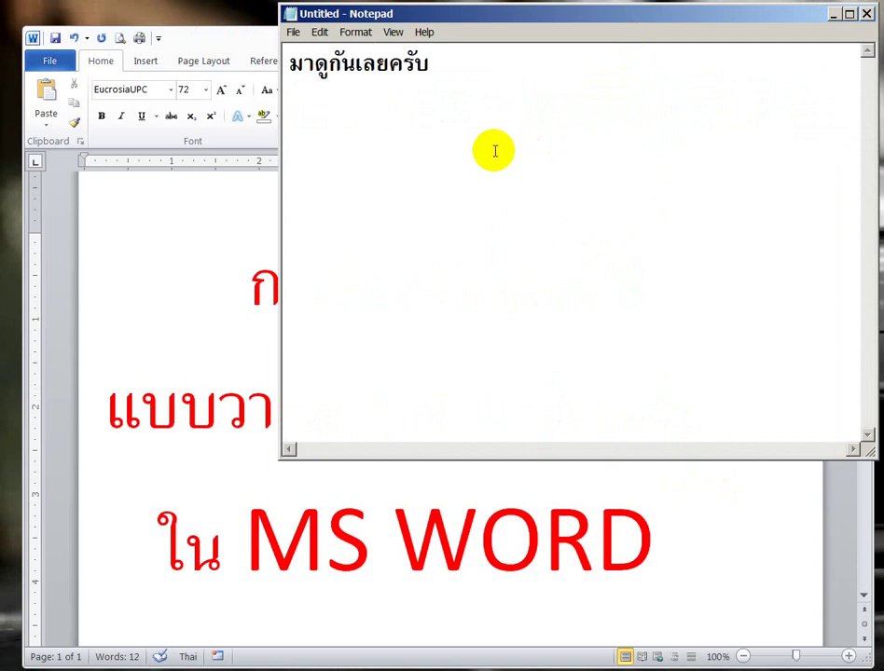
click(223, 233)
Create a new blank document, raise its window, and narrow the top, left and right margins.
key(ctrl+n)
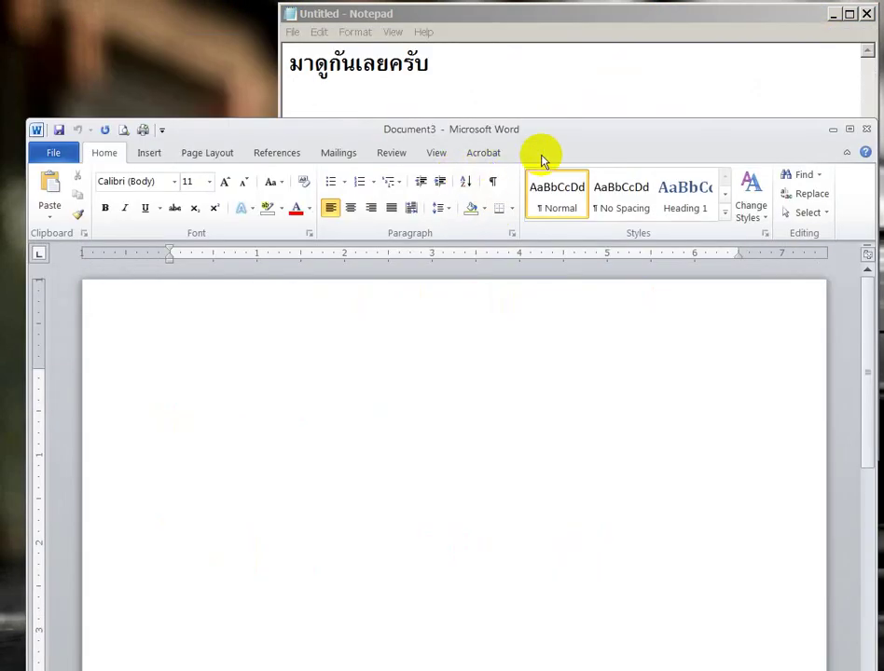
mouse_move(603, 141)
mouse_down()
mouse_move(608, 84)
mouse_move(591, 44)
mouse_up()
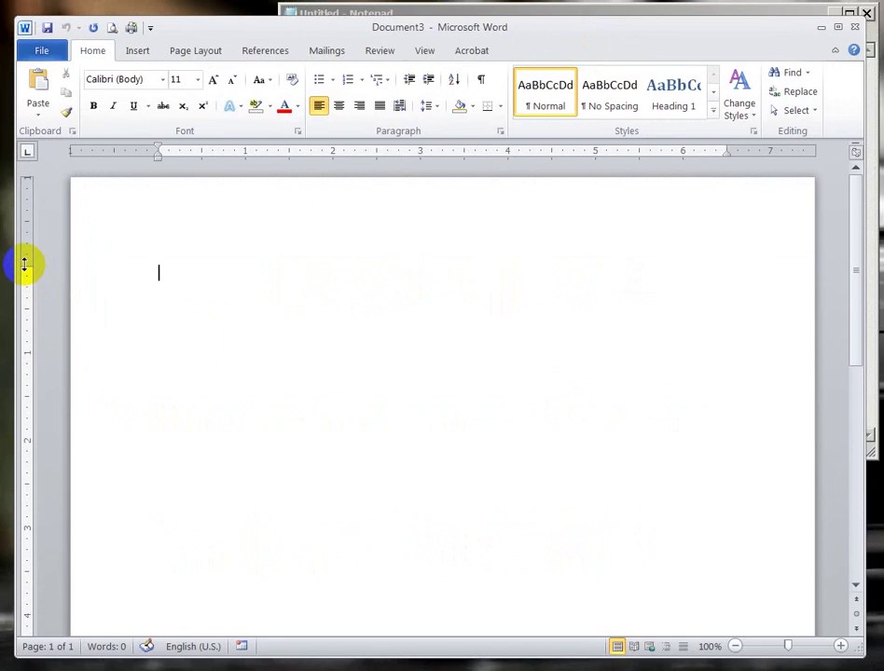
drag(27, 270, 28, 231)
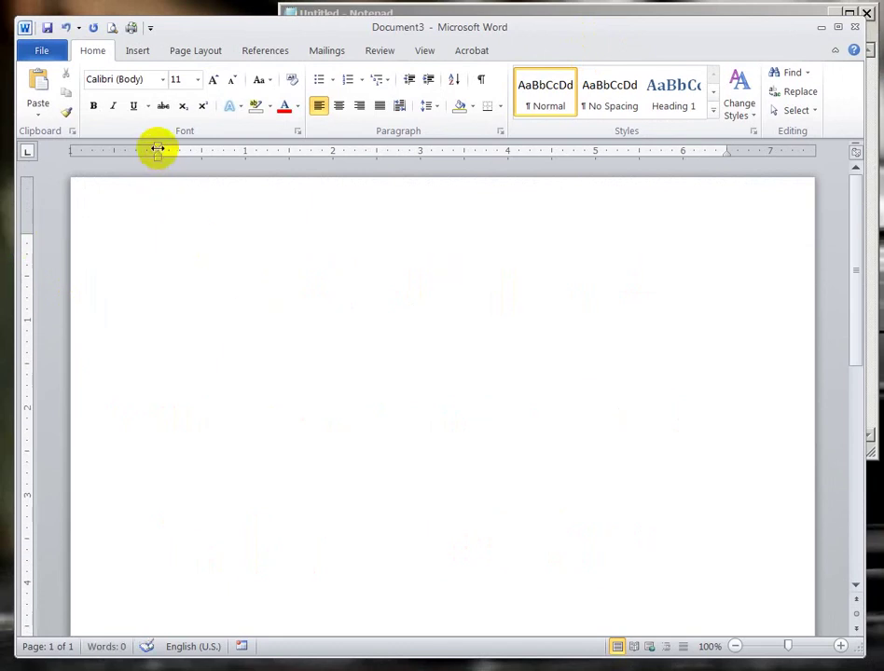
drag(154, 149, 108, 149)
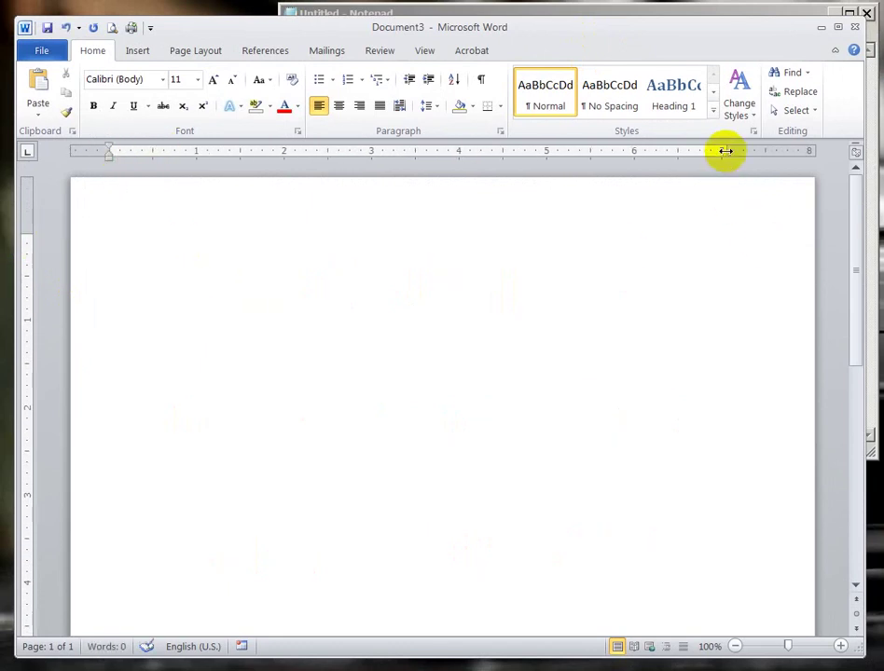
drag(726, 150, 760, 150)
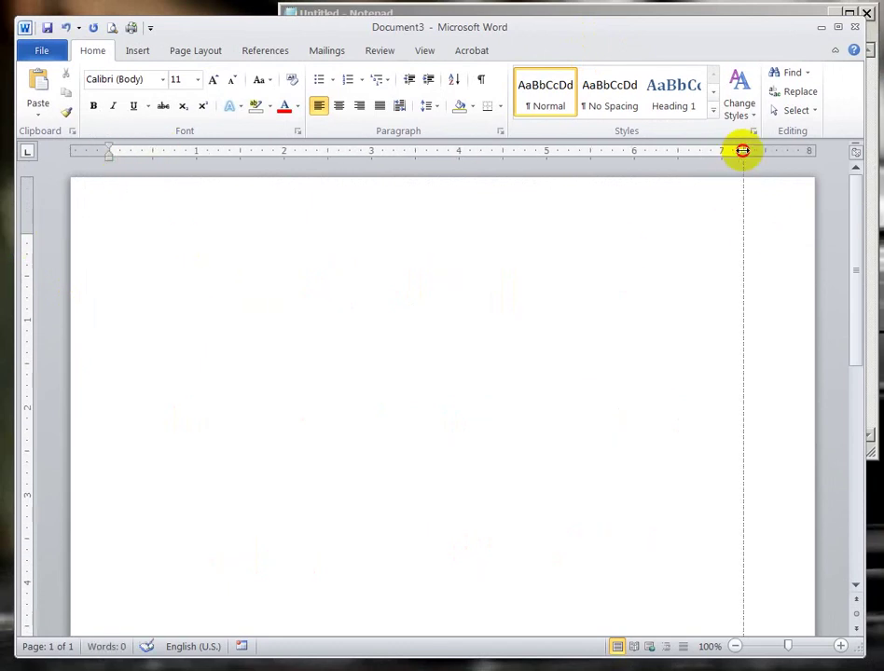
Draw an Oval from the Insert Shapes gallery on the left of the page.
click(136, 53)
click(236, 105)
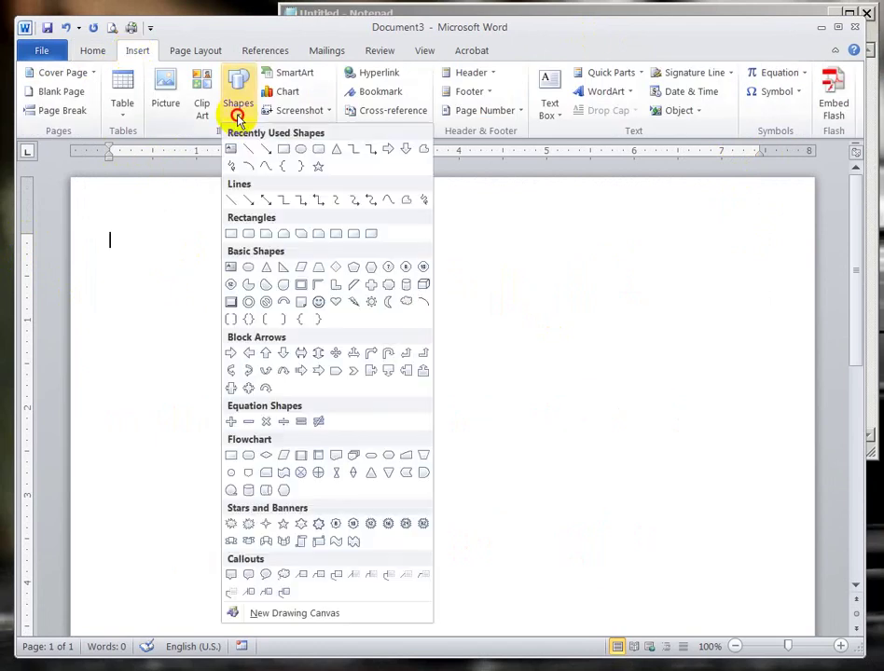
click(301, 154)
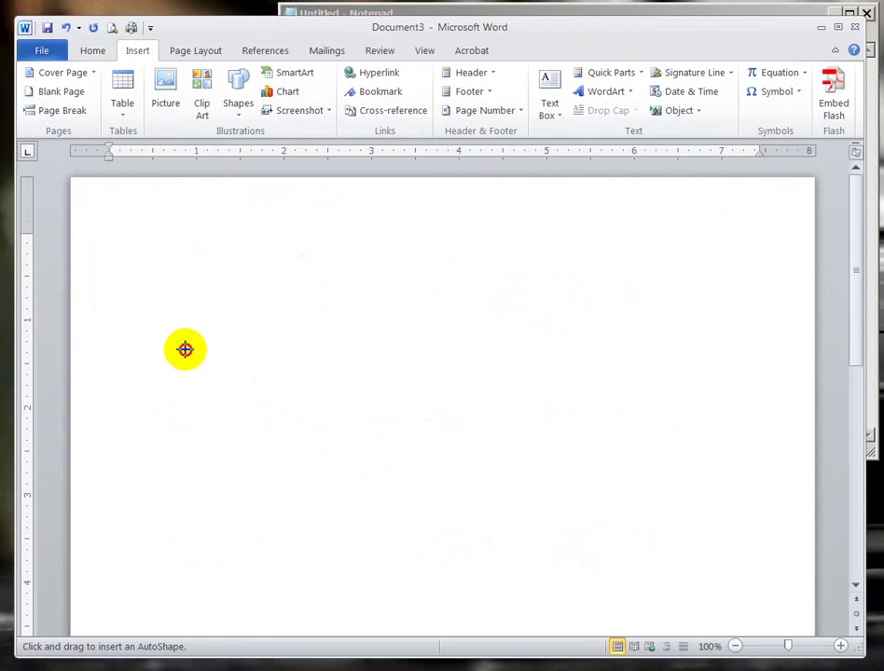
drag(182, 348, 327, 460)
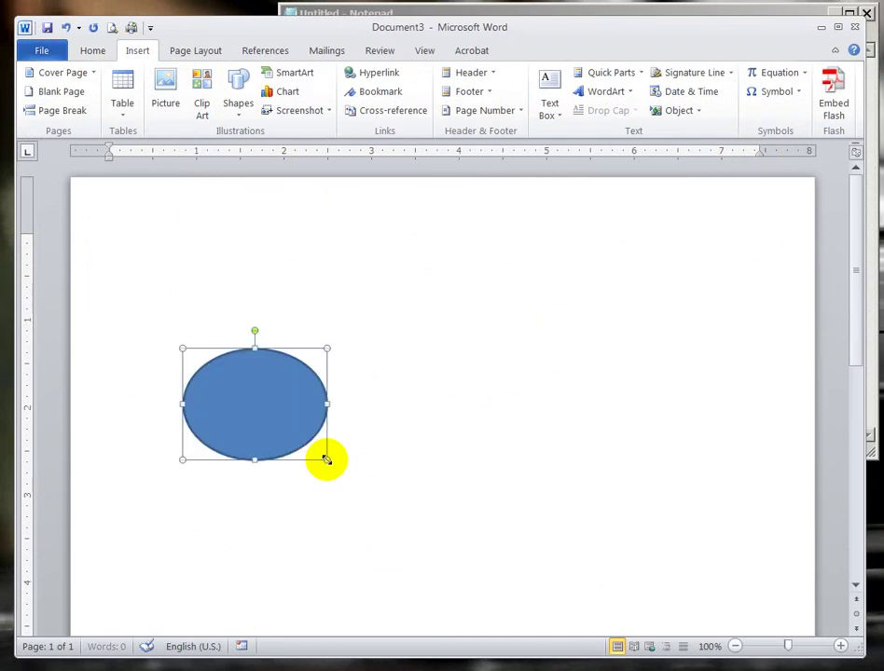
Replace the caption with 'เลือก อินเสิท เลือกเชฟที่ต้องการ แล้ววาด' and 'อาจจะใส่ออพชั่นเพิ่มได้ครับ เช่น', fixing typos.
click(522, 14)
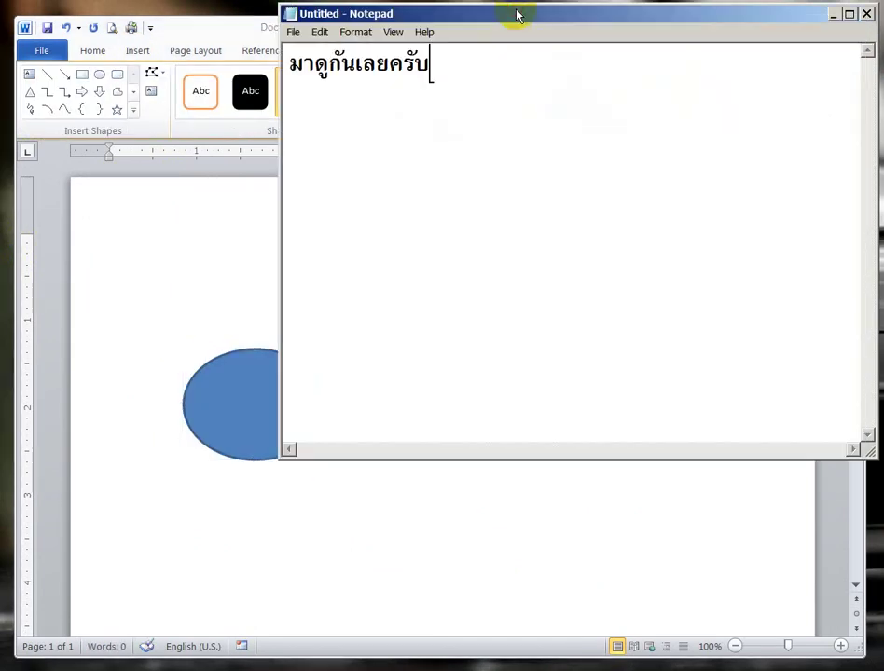
drag(430, 64, 278, 60)
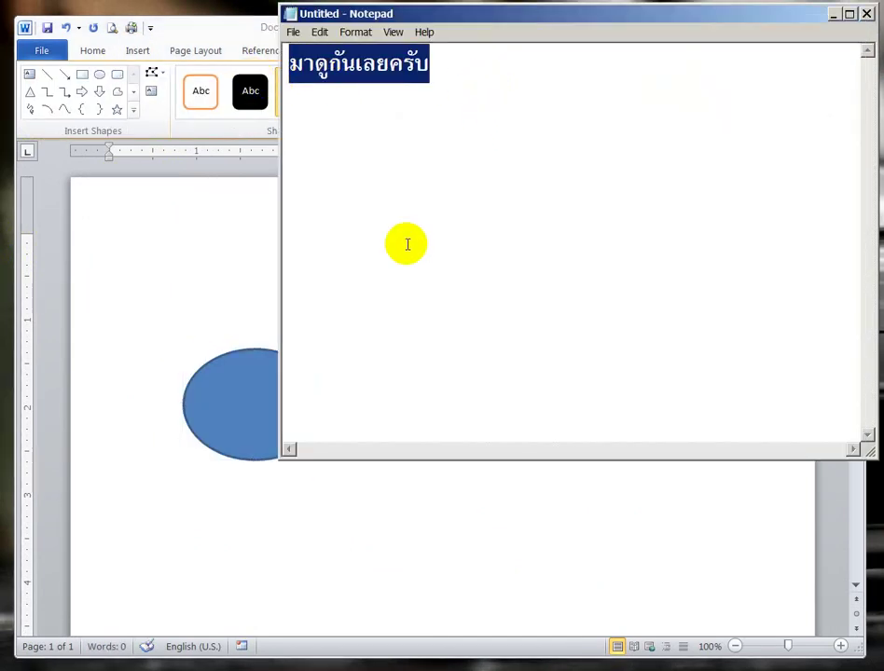
text(เลือก )
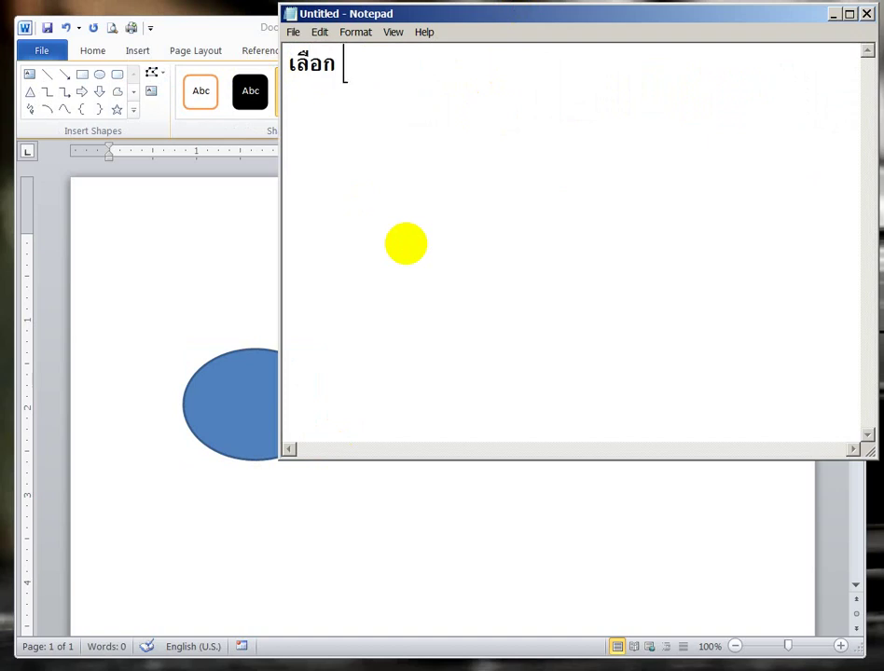
text(อินเ)
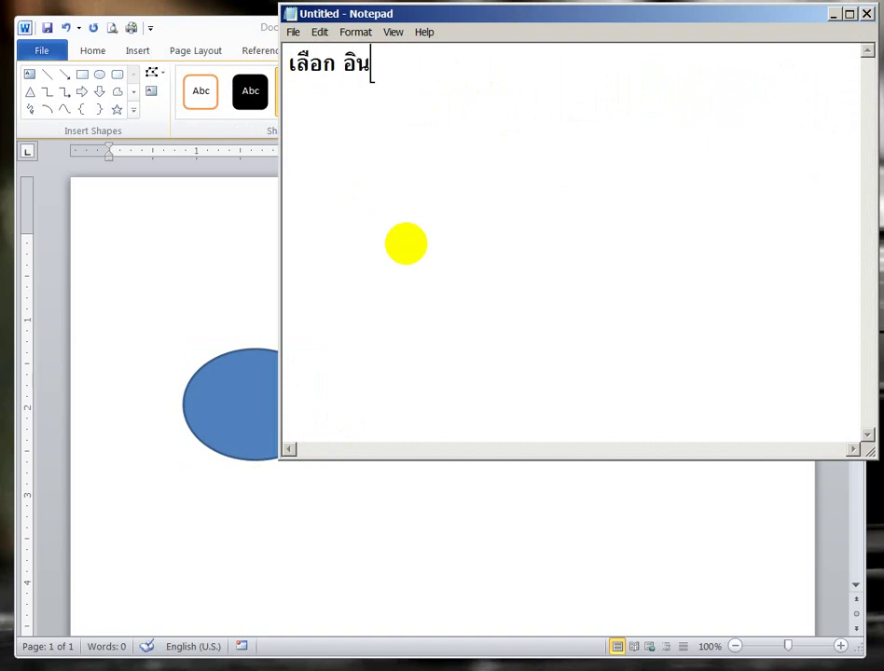
text(สิท)
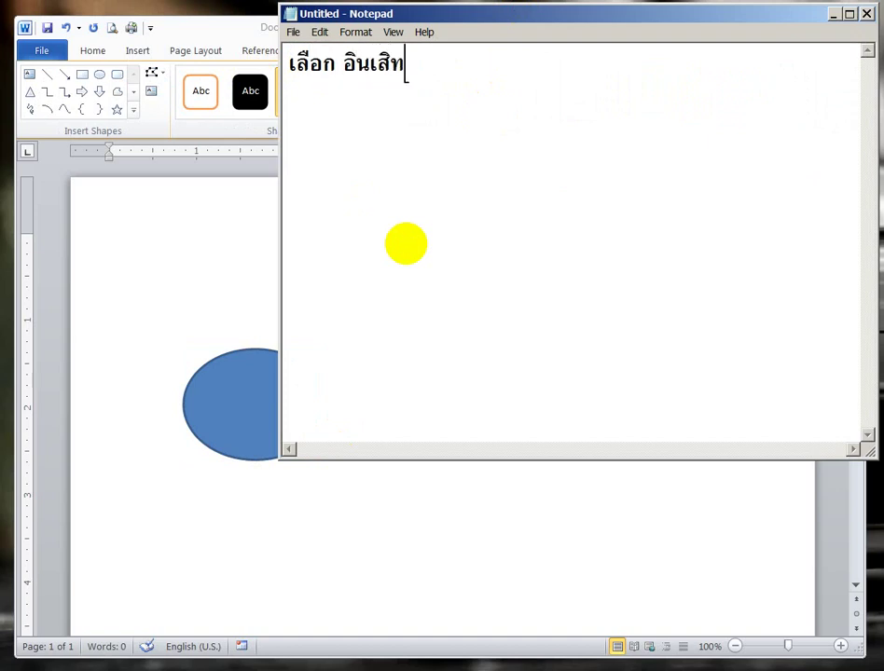
text( ดล)
text(ือด)
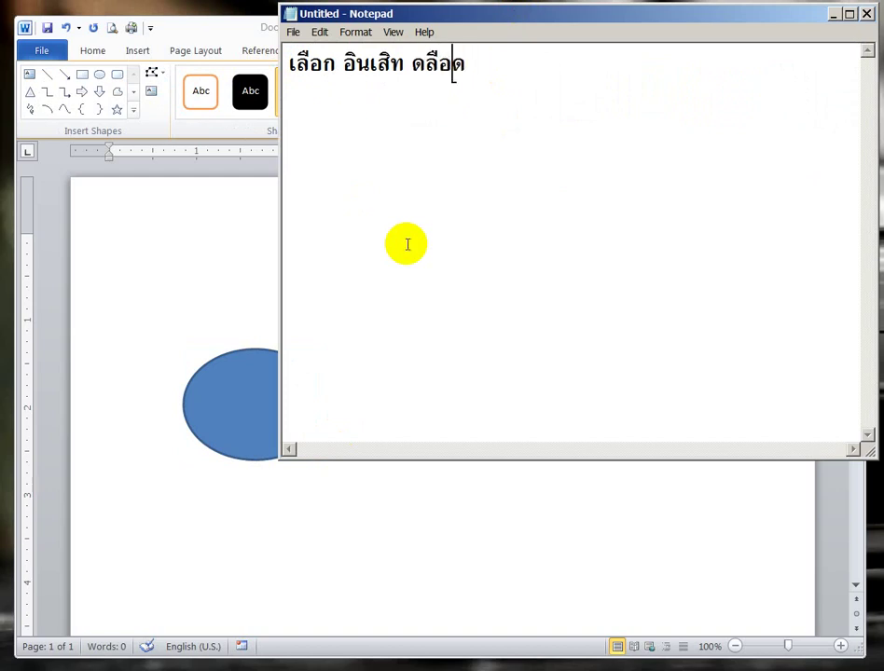
key(BackSpace)
text(เ)
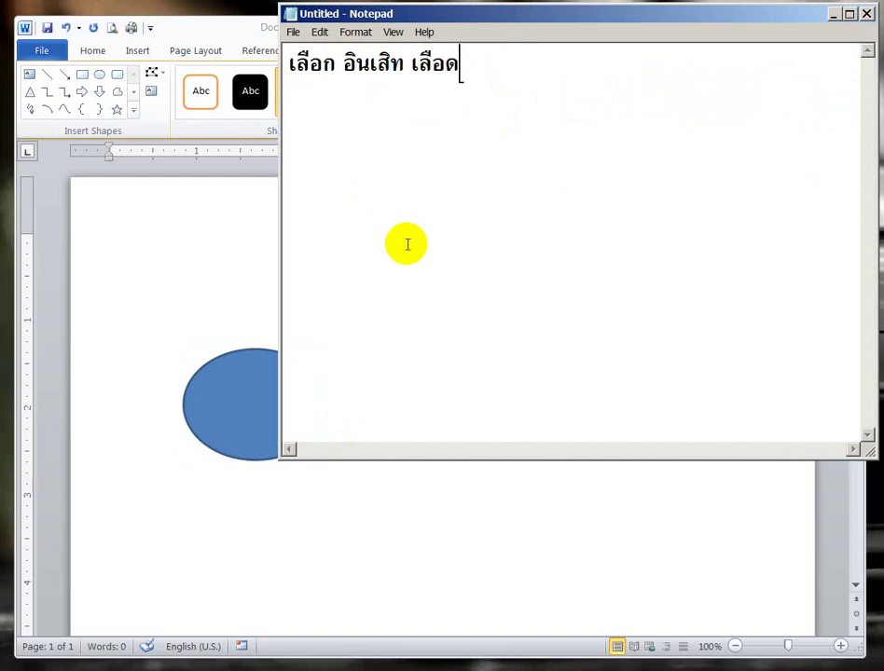
text(ชฟที่)
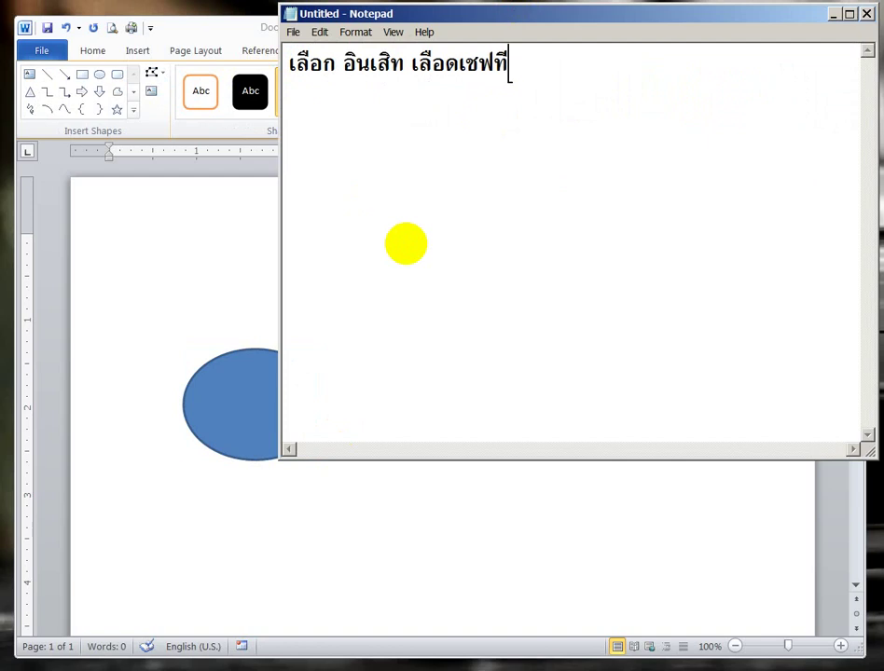
text(ต้อ)
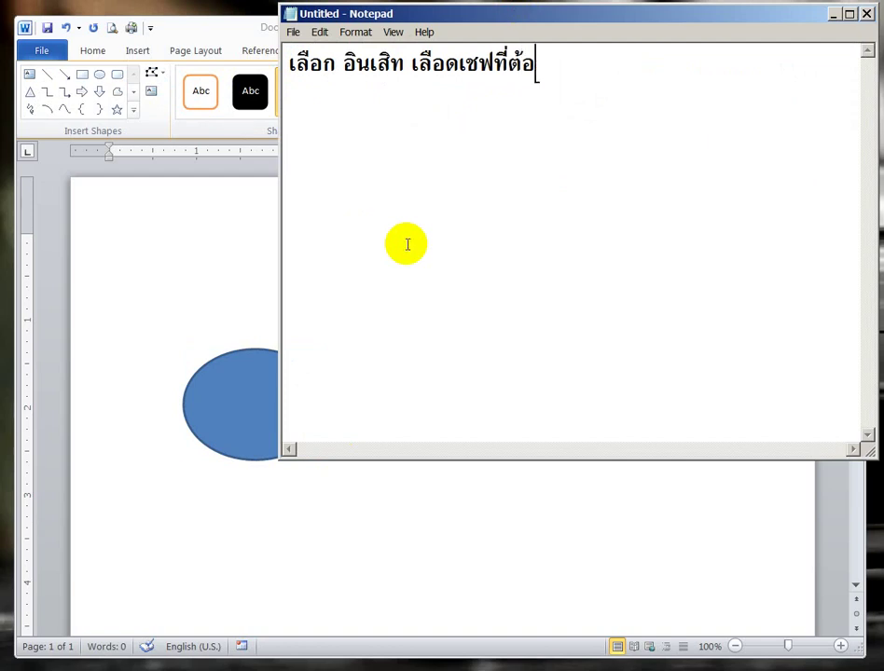
text(งการ แล้)
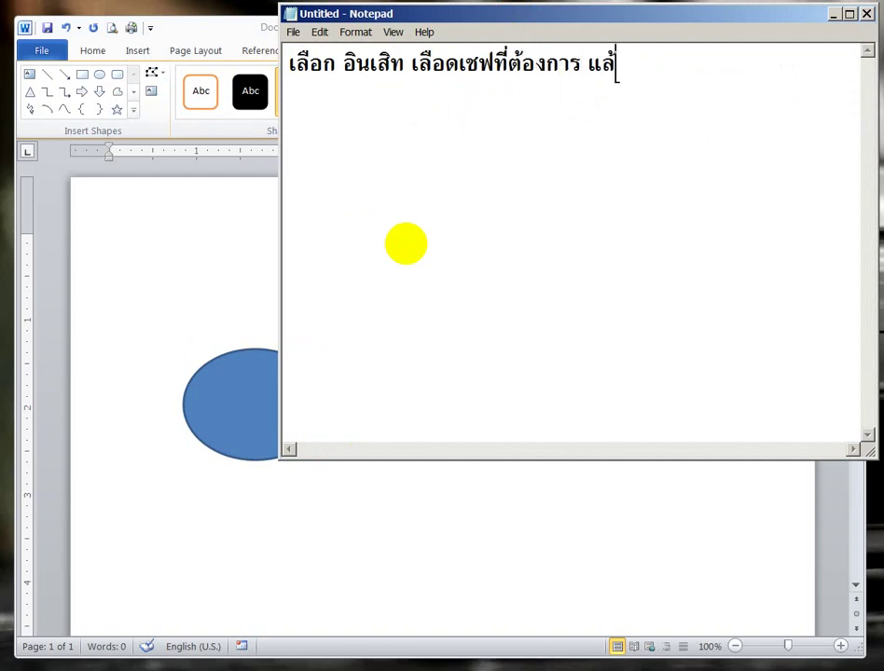
text(ววาด )
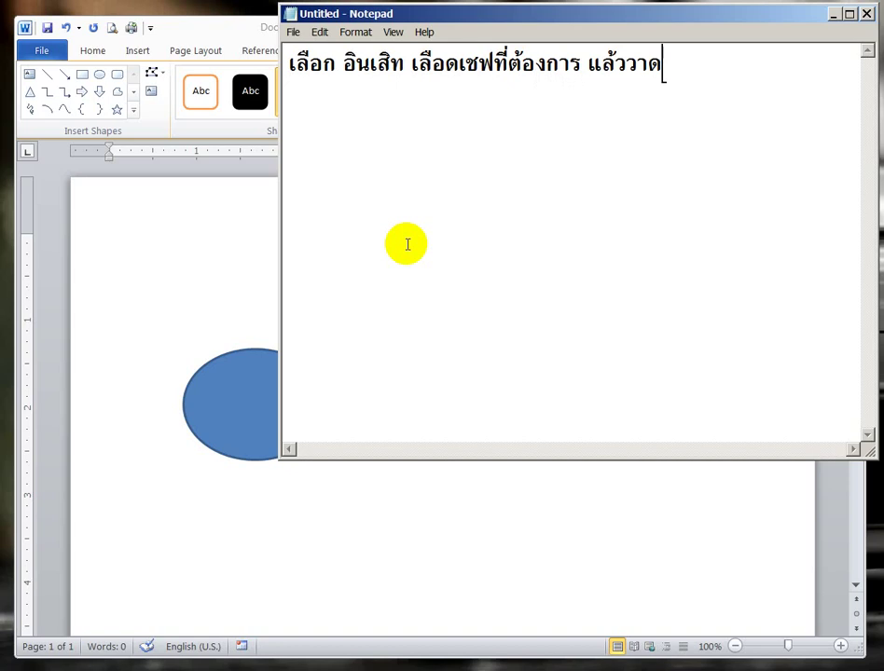
text(อาจจะใ)
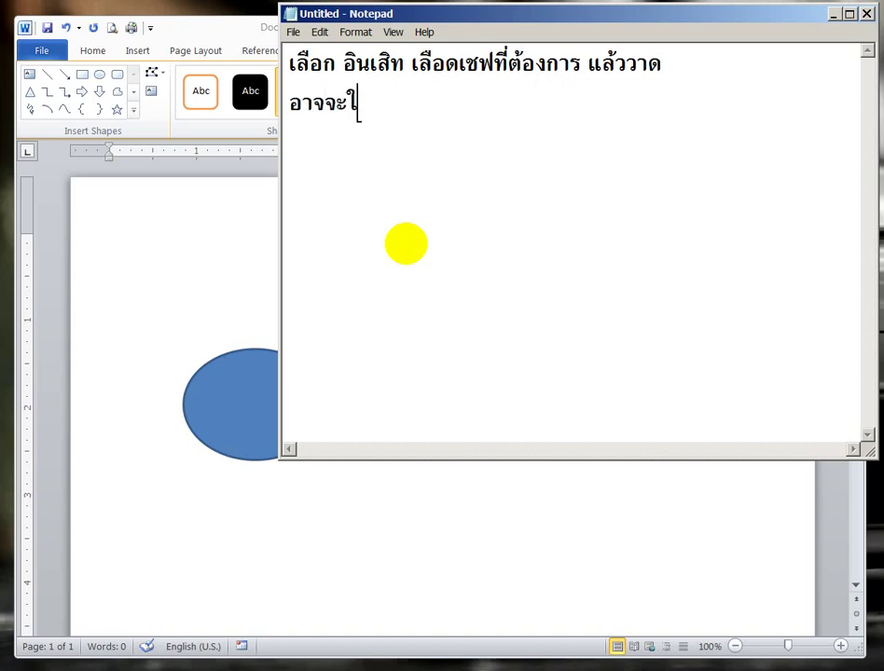
text(ส่ออ)
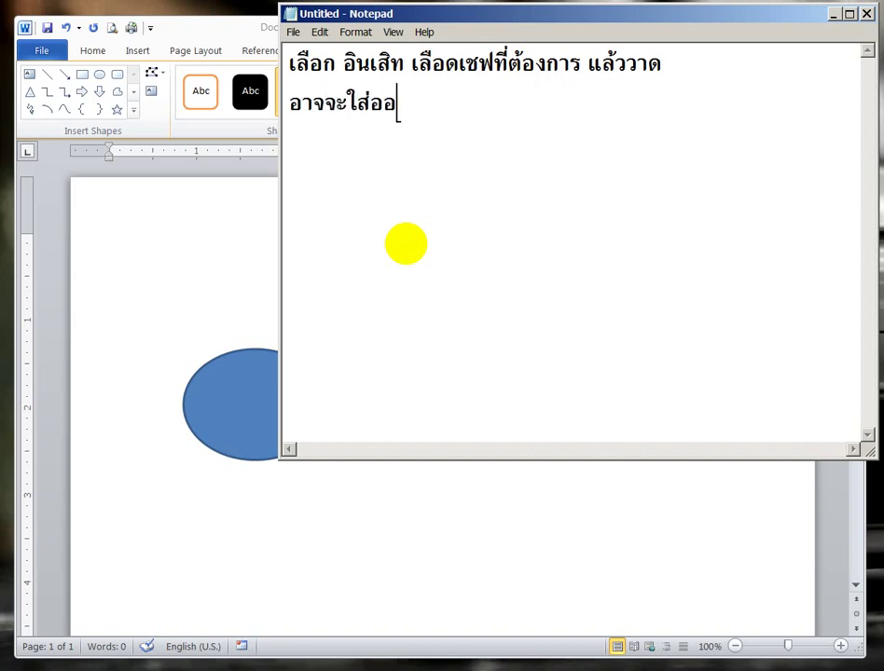
text(พชั่นเพิ่มไ)
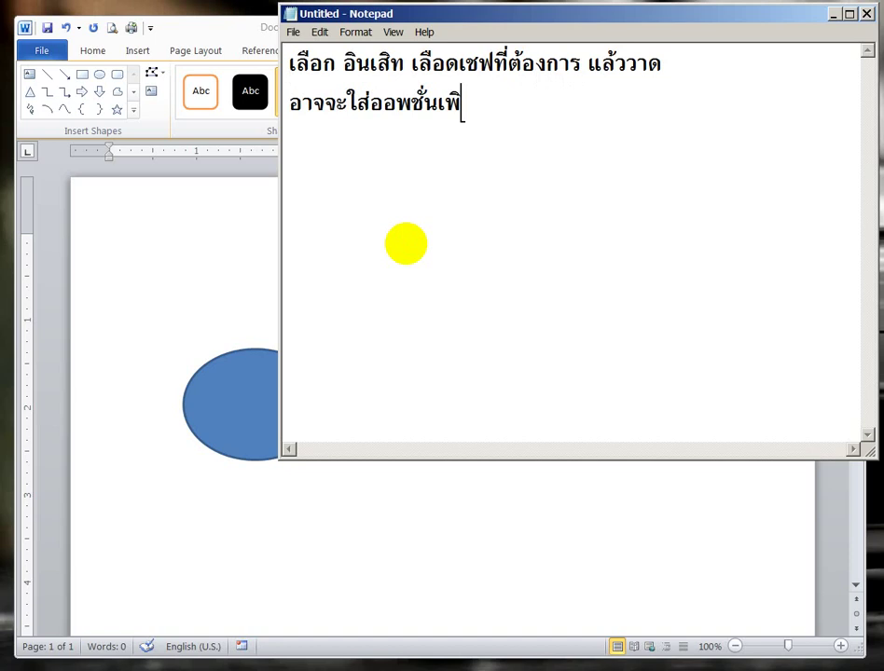
text(ด้ครับ)
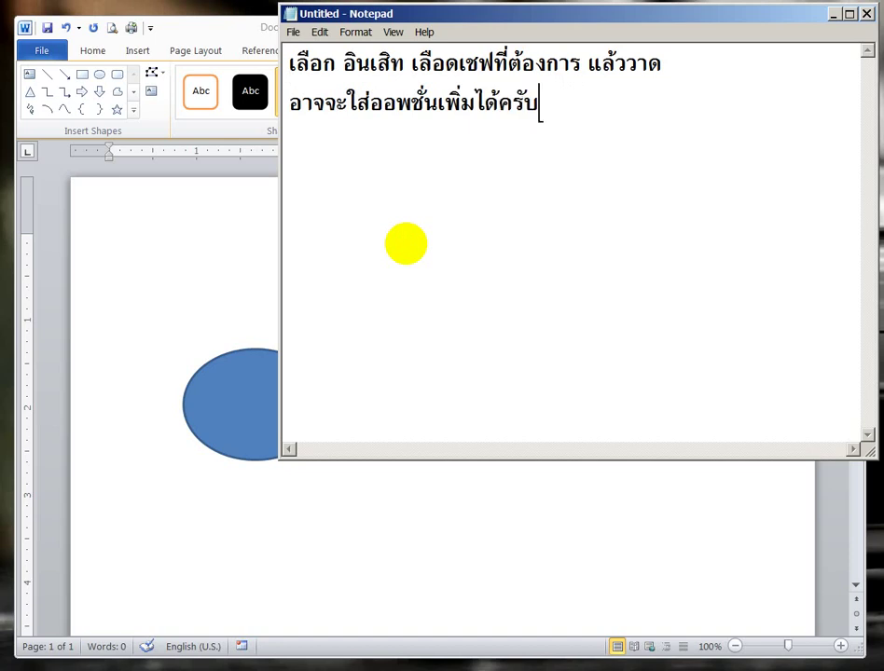
text( เช่น)
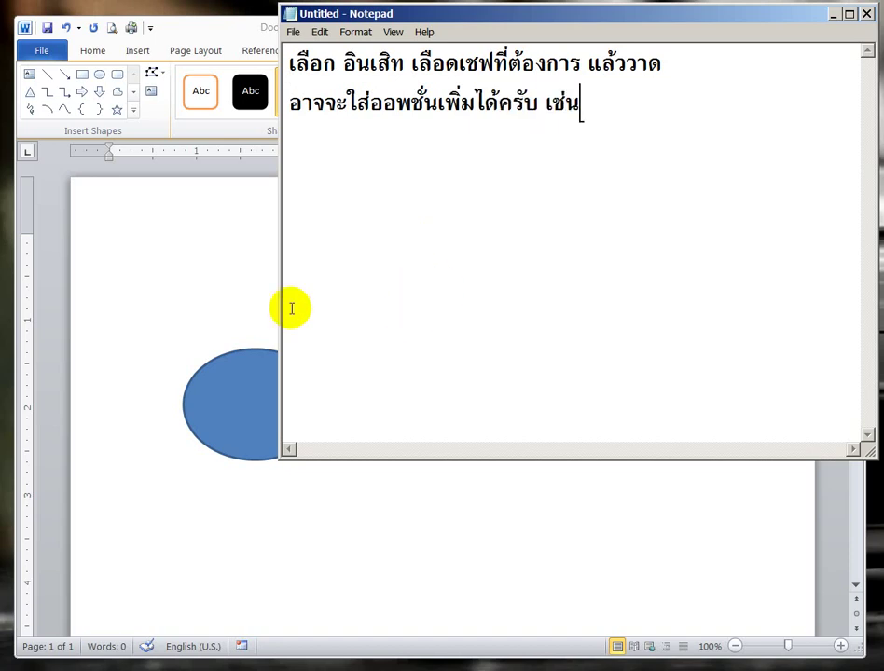
drag(458, 63, 442, 61)
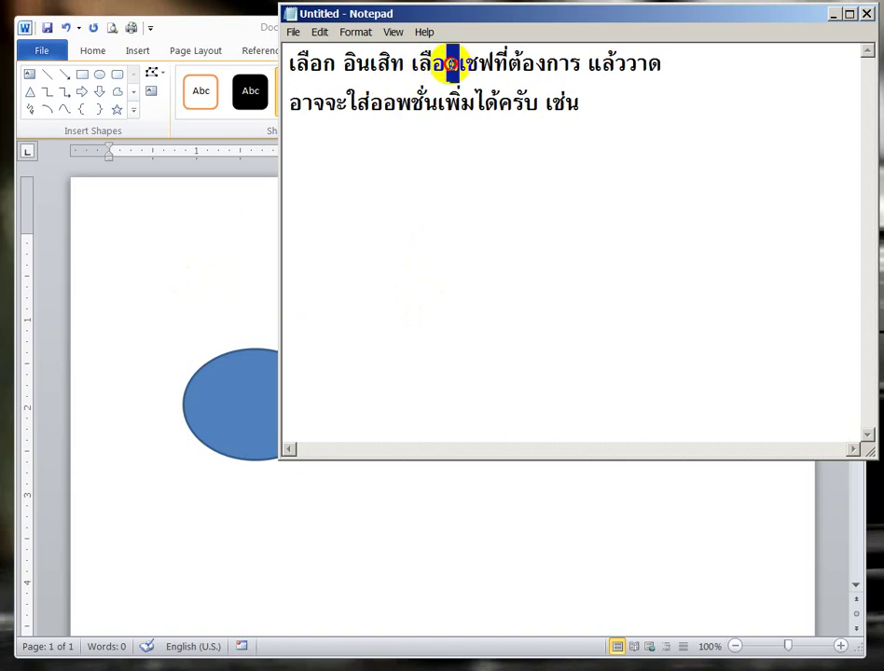
text(ก)
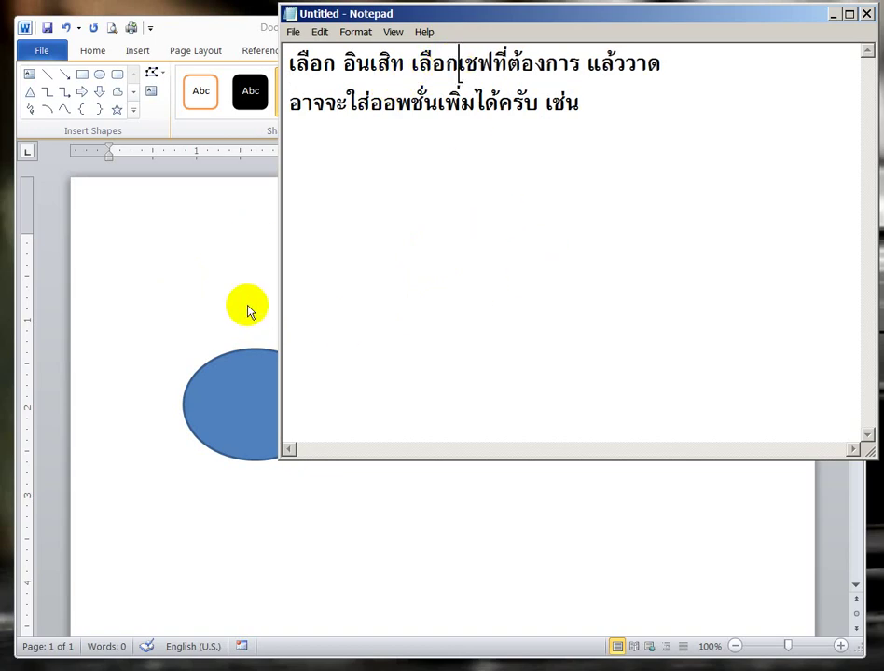
Apply the Circle bevel preset from Shape Effects to the blue oval.
click(186, 284)
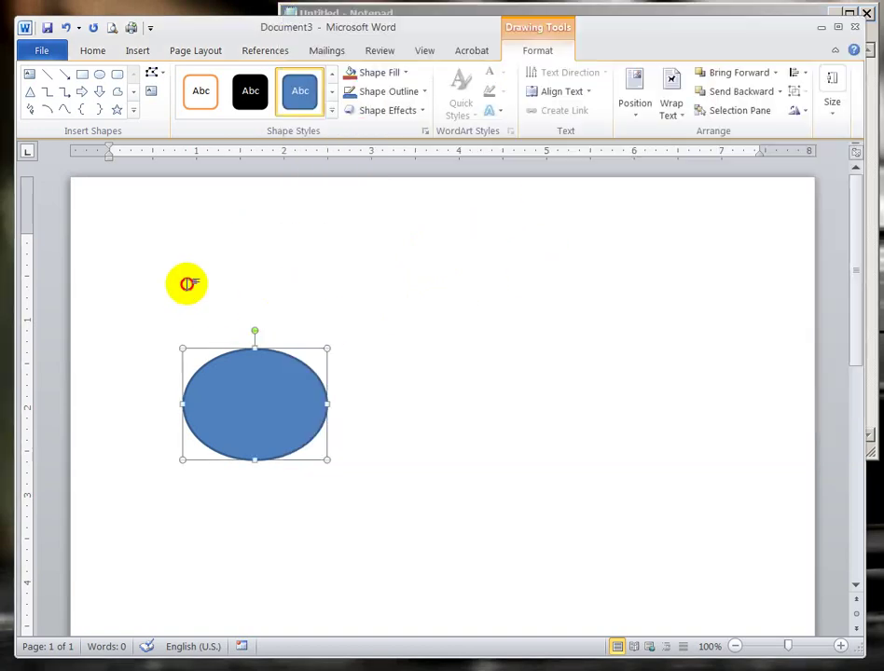
click(407, 113)
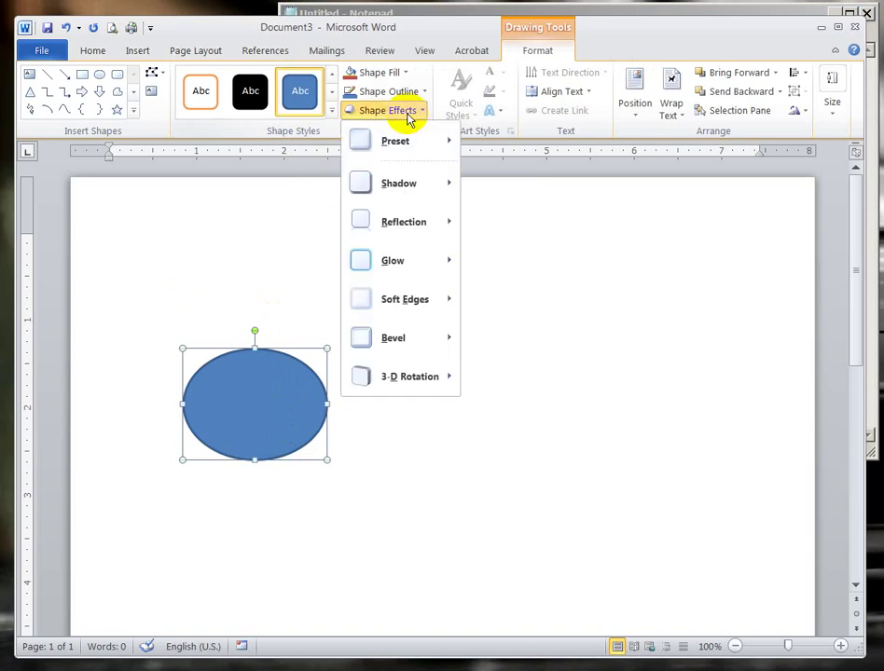
mouse_move(443, 338)
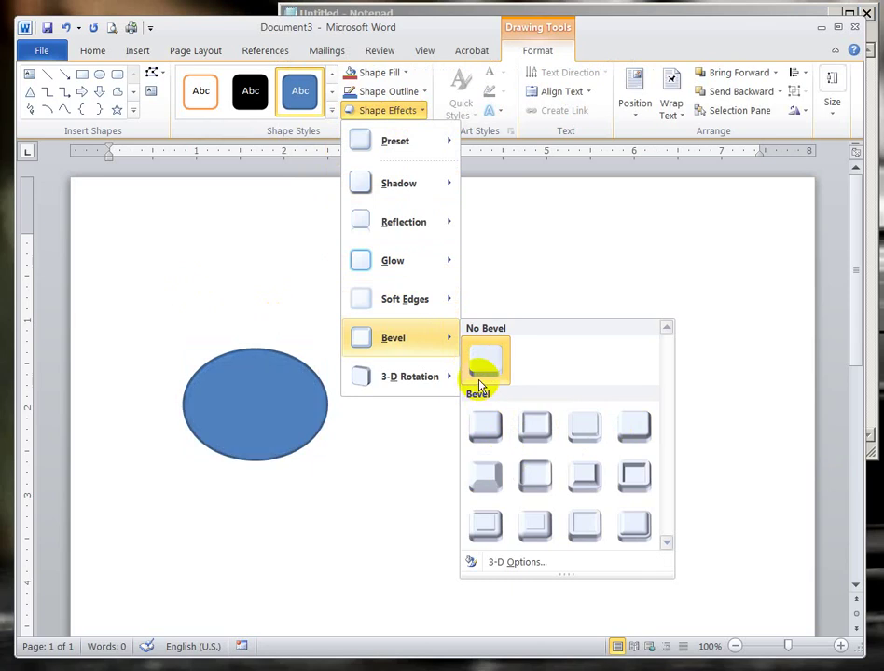
click(481, 438)
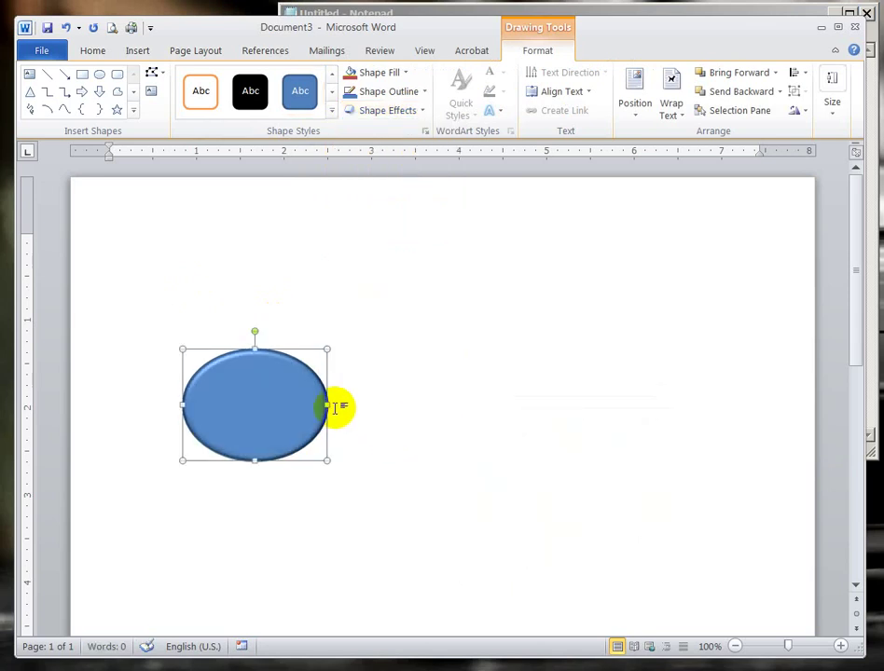
Overwrite the Notepad caption with 'ผมเลือก แบบ สามมิติ', then reselect the oval in Word.
click(733, 17)
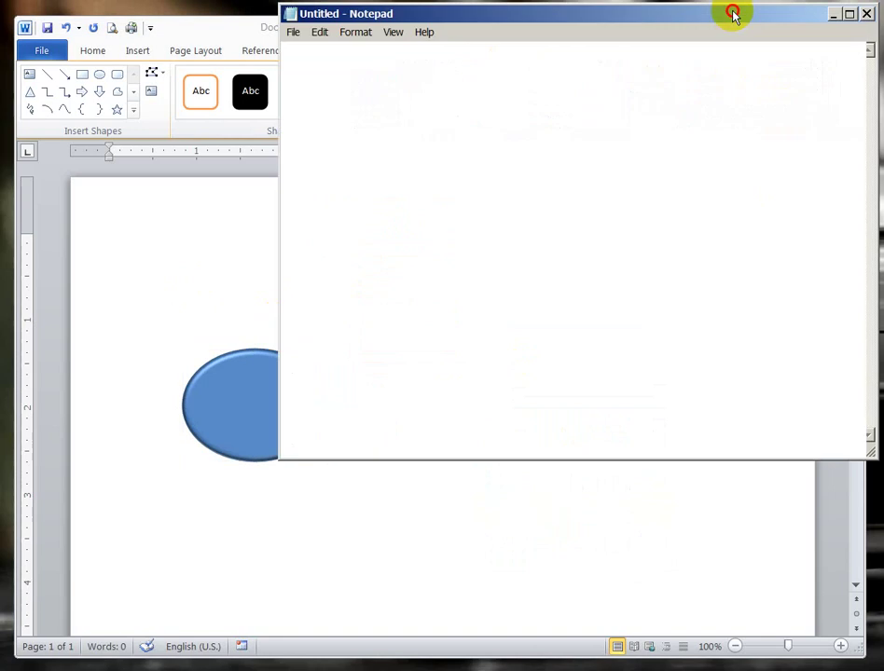
drag(606, 94, 277, 56)
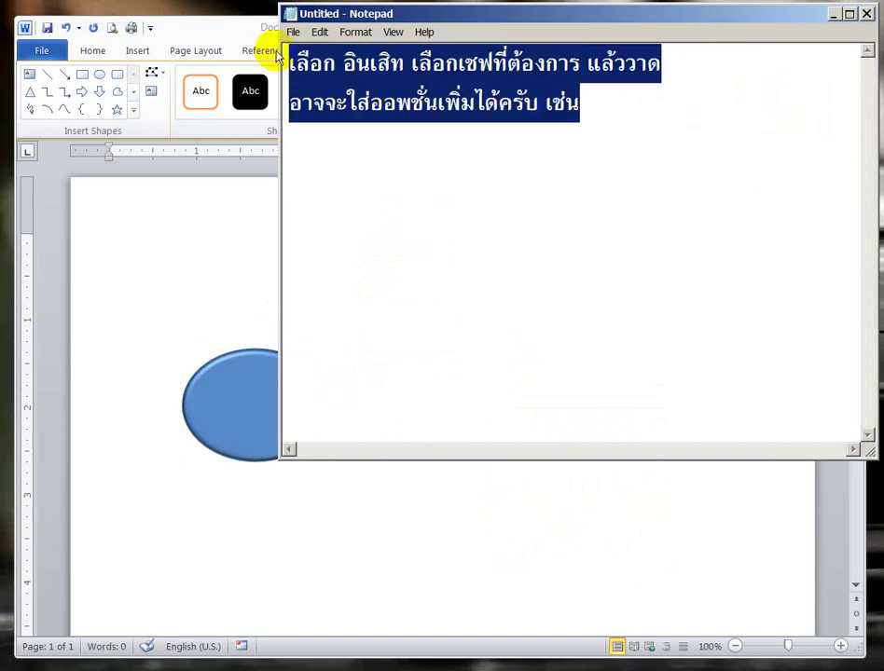
text(ผมเลือก)
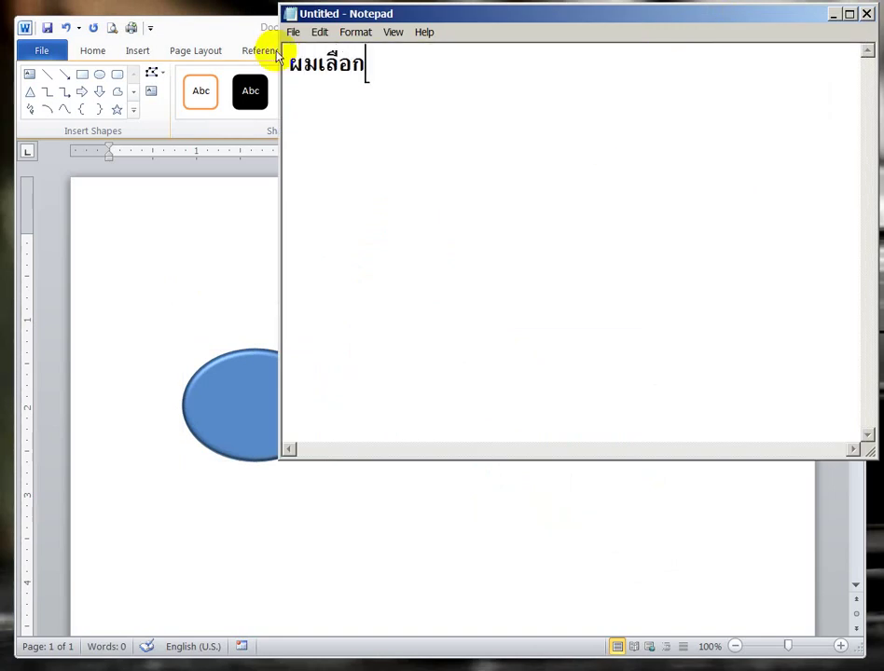
text( แบบ สามมิติ)
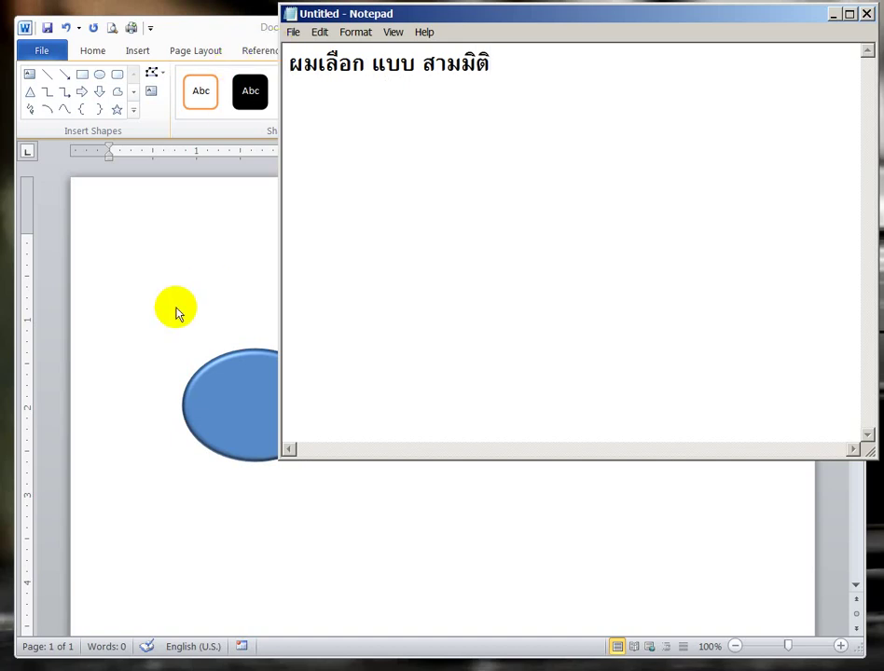
click(278, 381)
Nudge the bevelled oval up-right and apply an Outer shadow preset to it.
drag(264, 414, 281, 383)
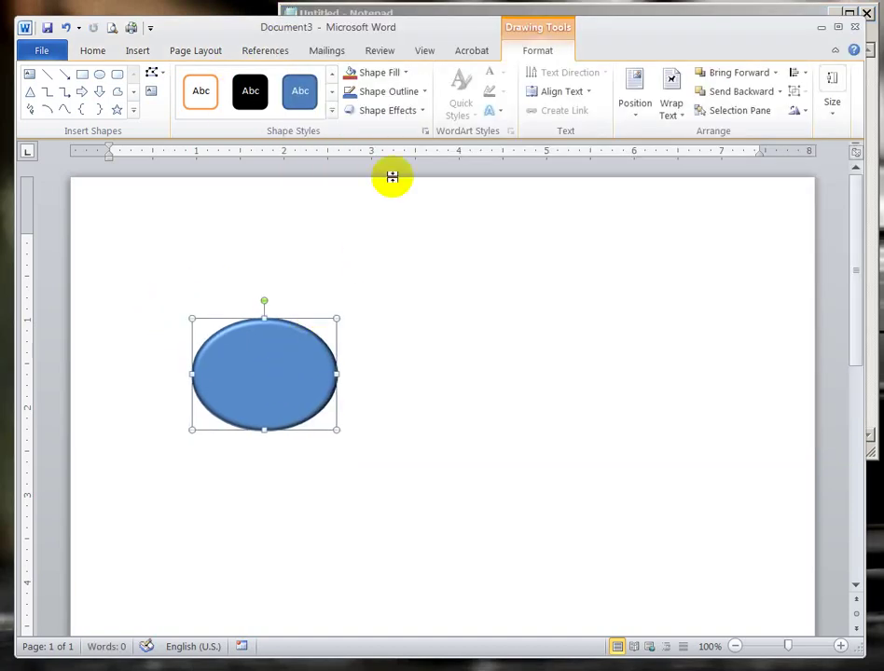
click(415, 114)
mouse_move(418, 191)
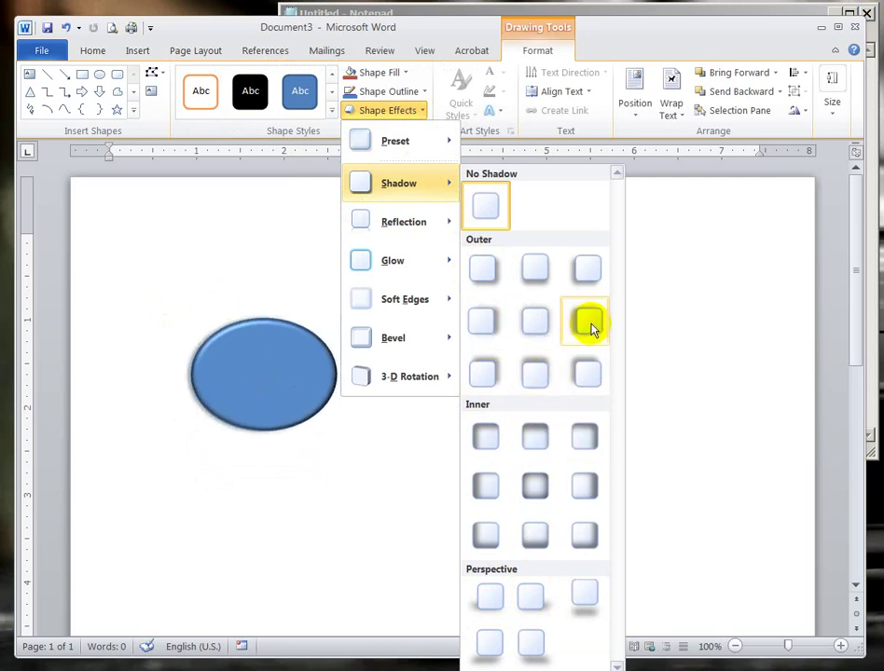
click(503, 286)
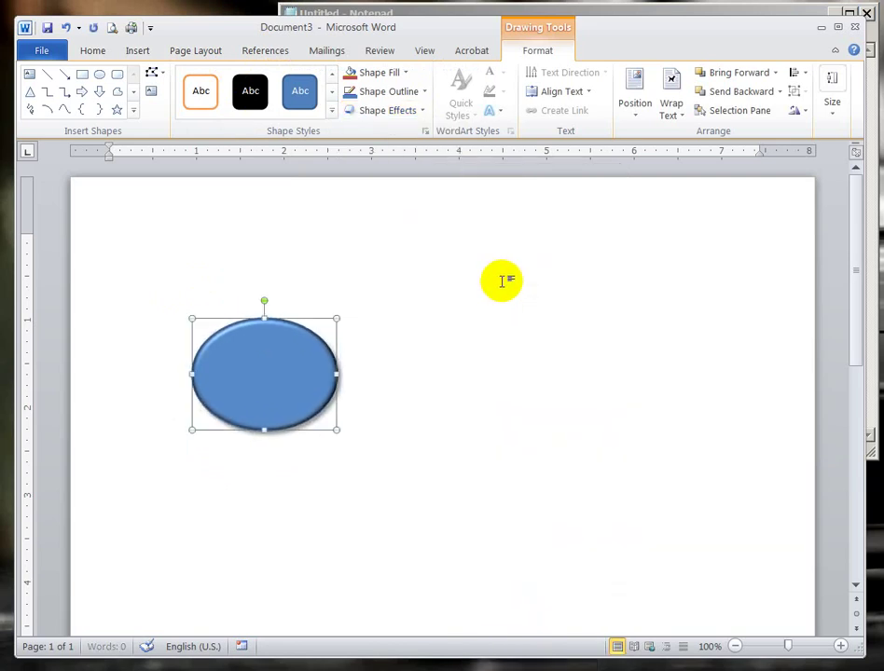
Change the caption to 'ผมเลือก ใส่เงา' and reselect the shadowed oval.
click(661, 16)
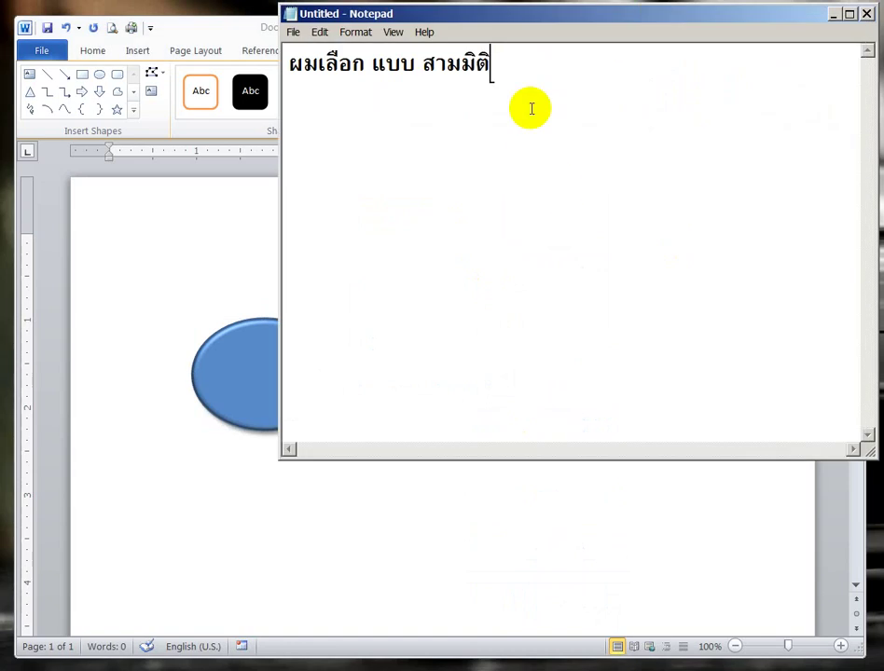
mouse_move(491, 63)
mouse_down()
mouse_move(280, 72)
mouse_move(378, 72)
mouse_up()
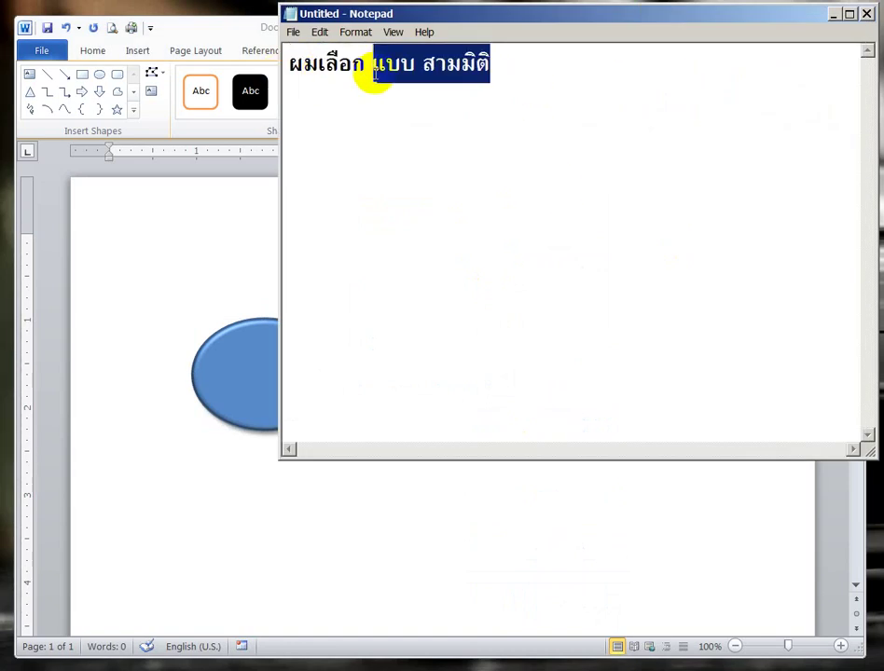
text(ใส่เง)
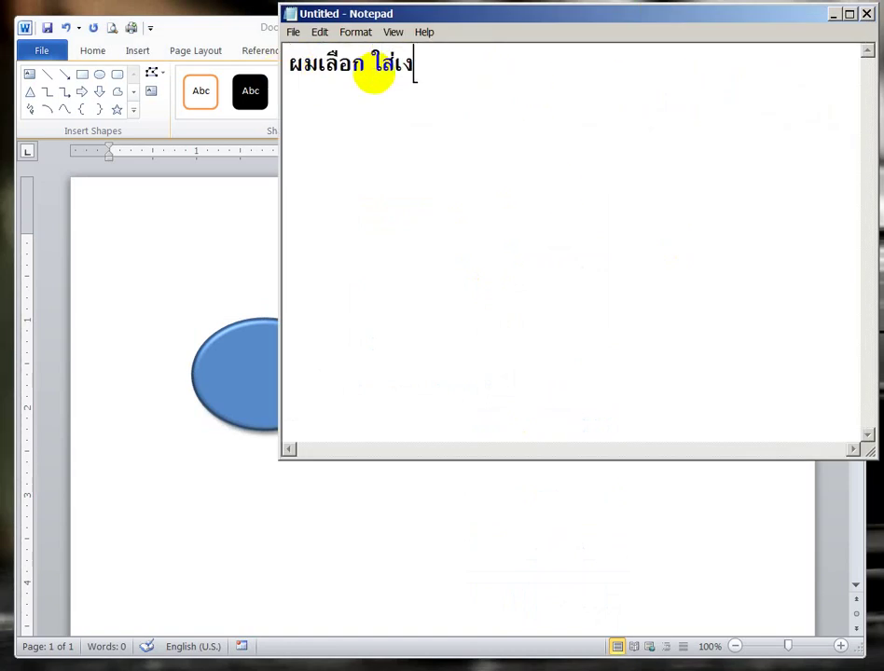
click(199, 249)
click(302, 388)
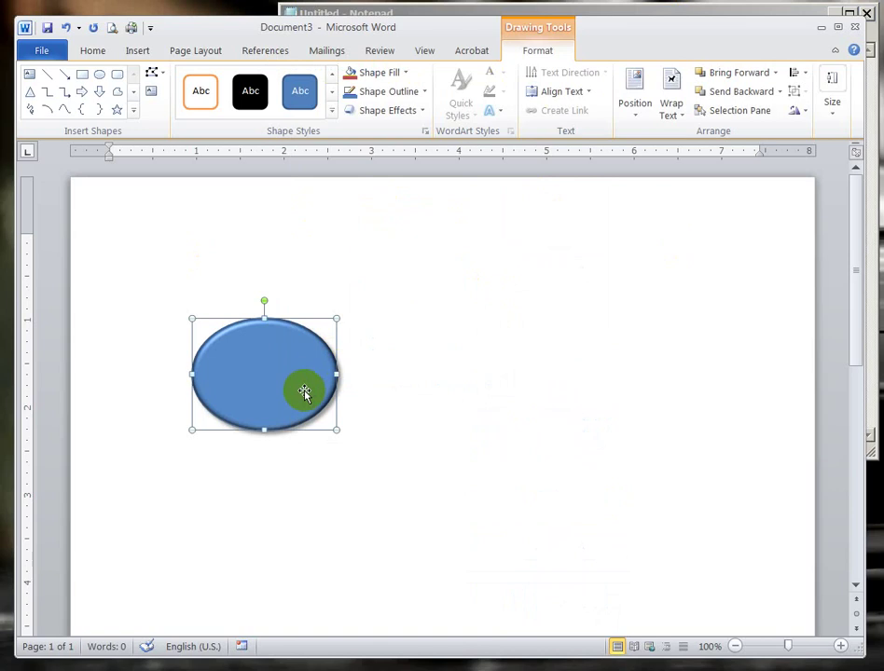
Replace the caption with 'ต่อมา จะใส่ข้อความครับ' and return to the oval.
click(629, 14)
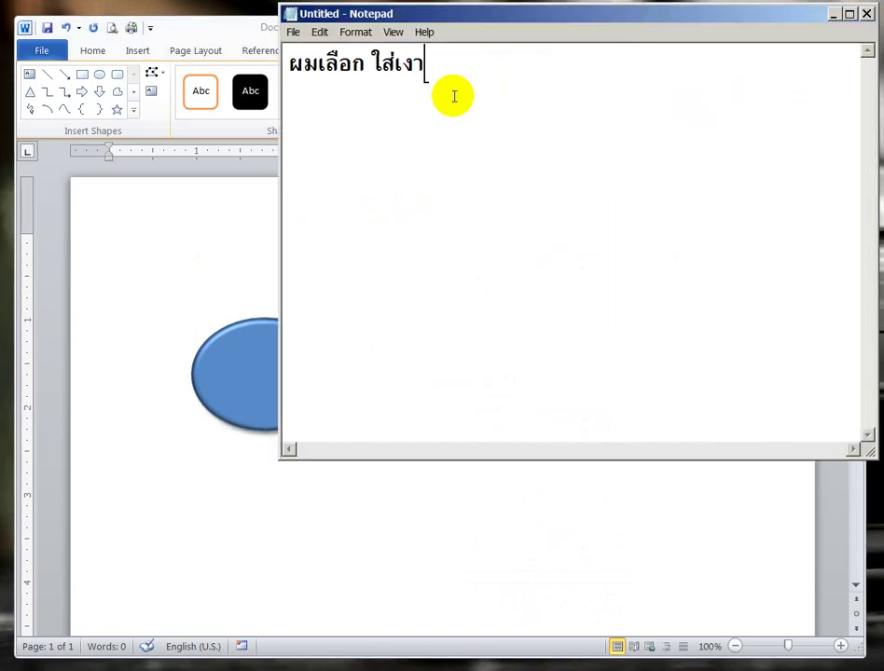
drag(438, 66, 292, 71)
text(ต่อม)
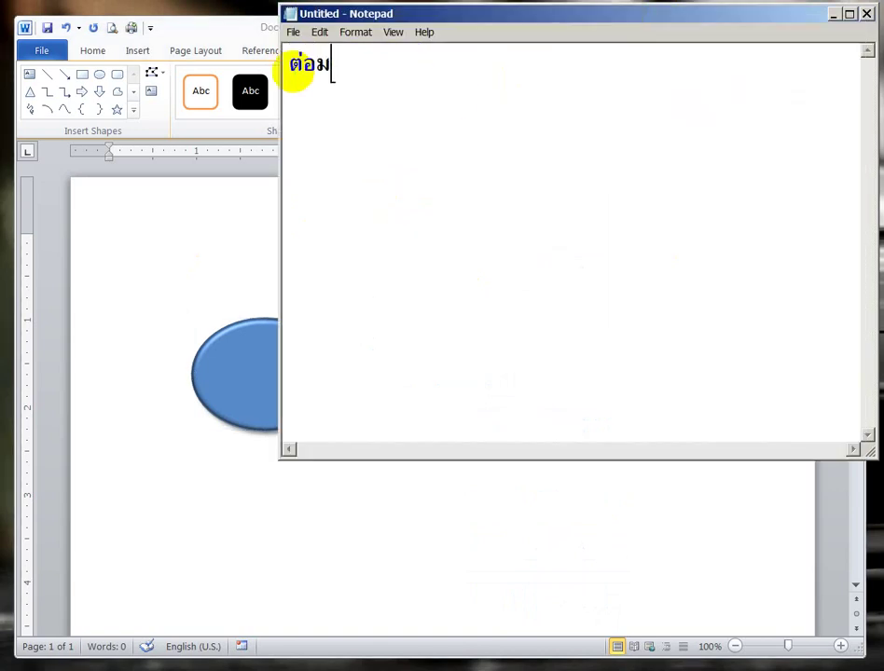
text(า จะใส่)
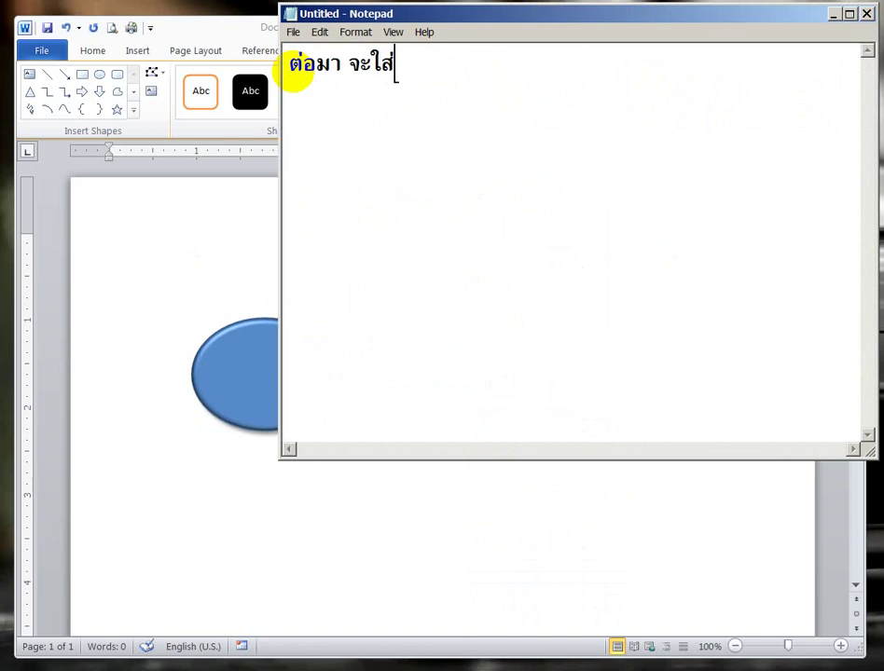
text(ข้อความ)
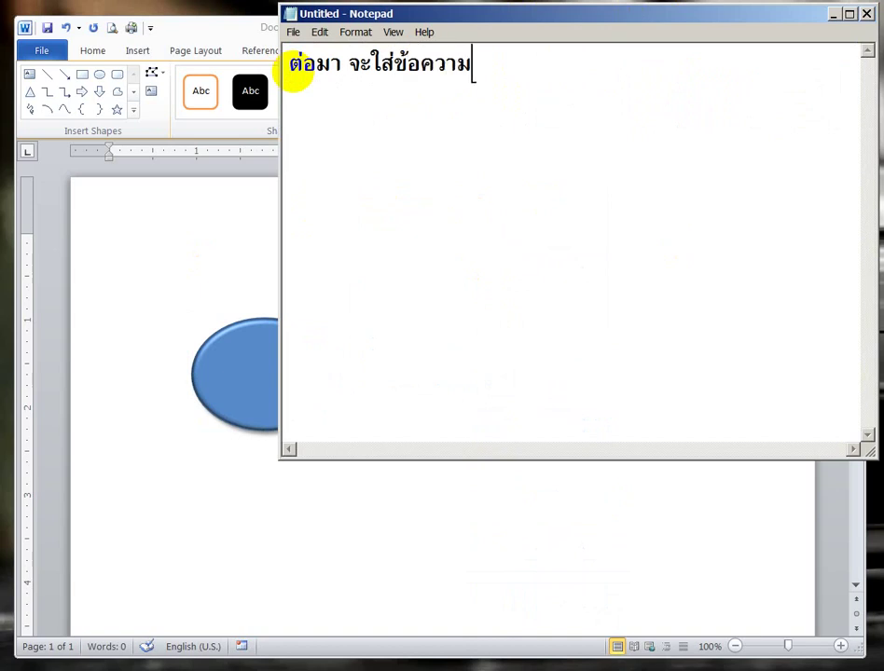
text(ครับ)
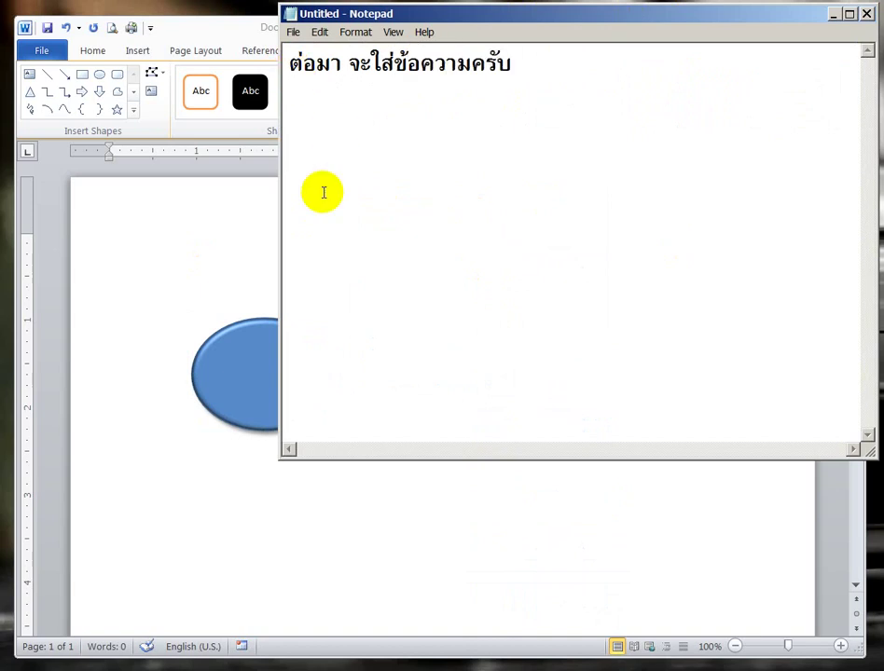
click(205, 231)
Enlarge the oval by its corner handle and draw a text box inside it.
drag(334, 431, 386, 436)
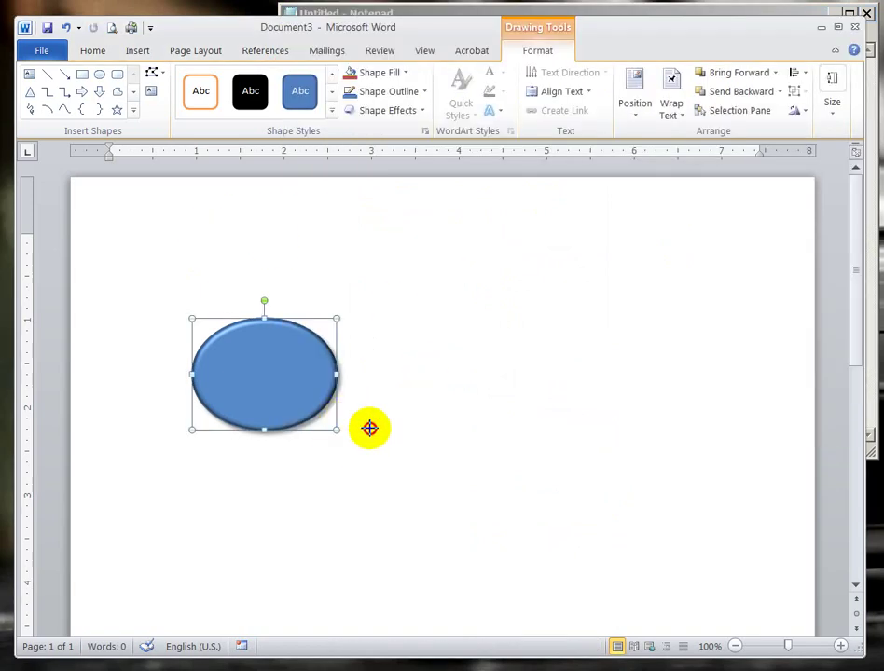
click(479, 392)
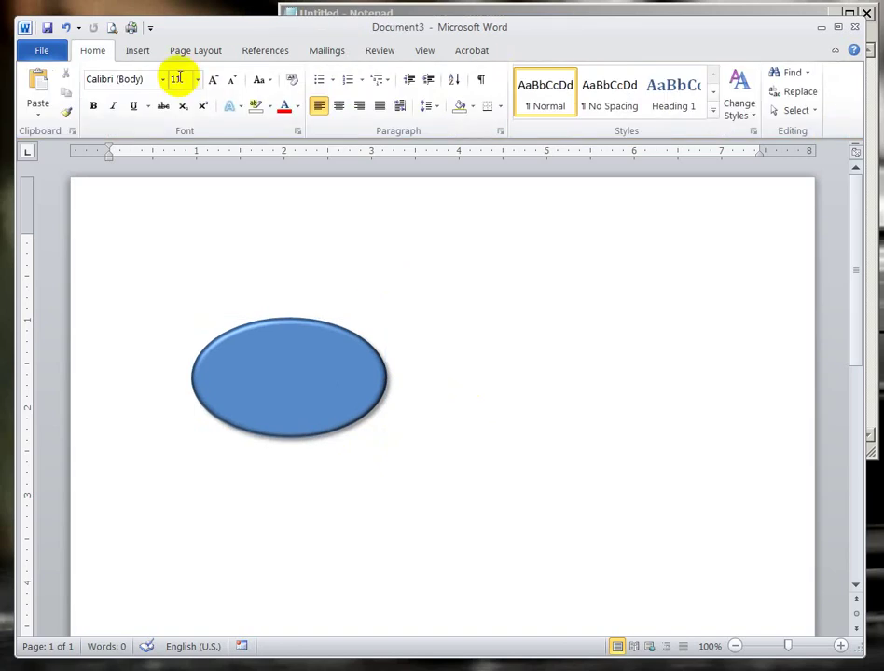
click(138, 56)
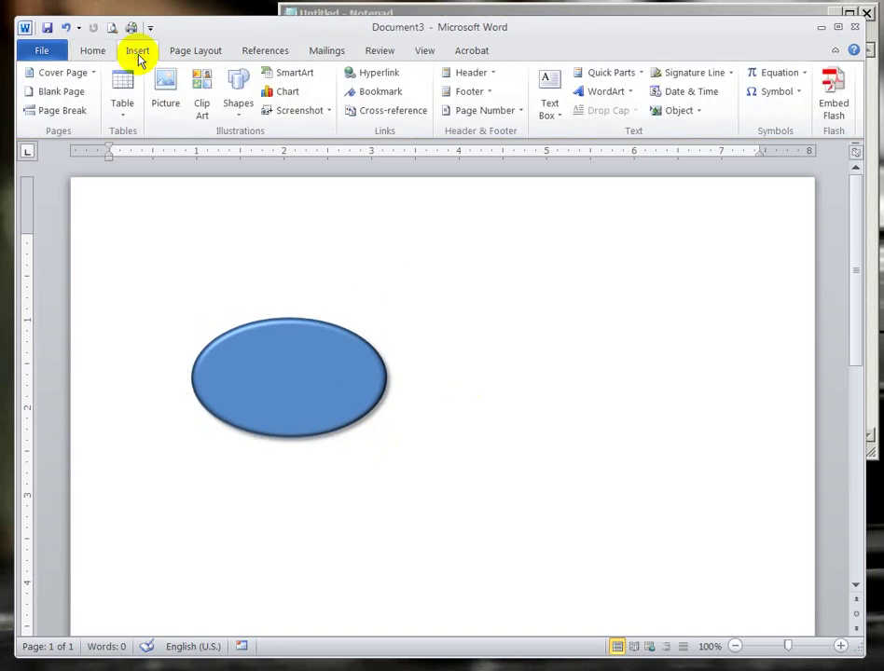
click(559, 118)
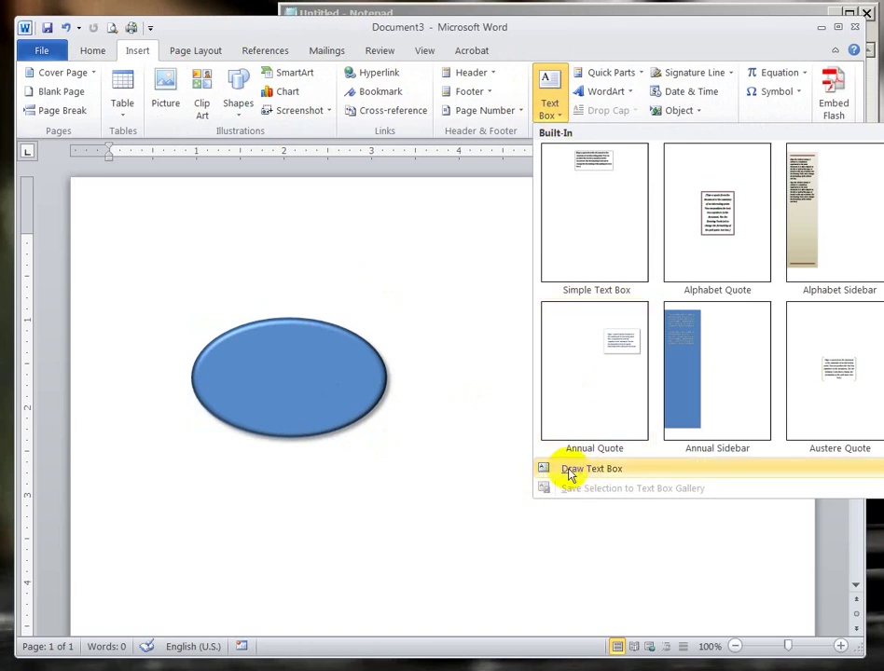
click(567, 470)
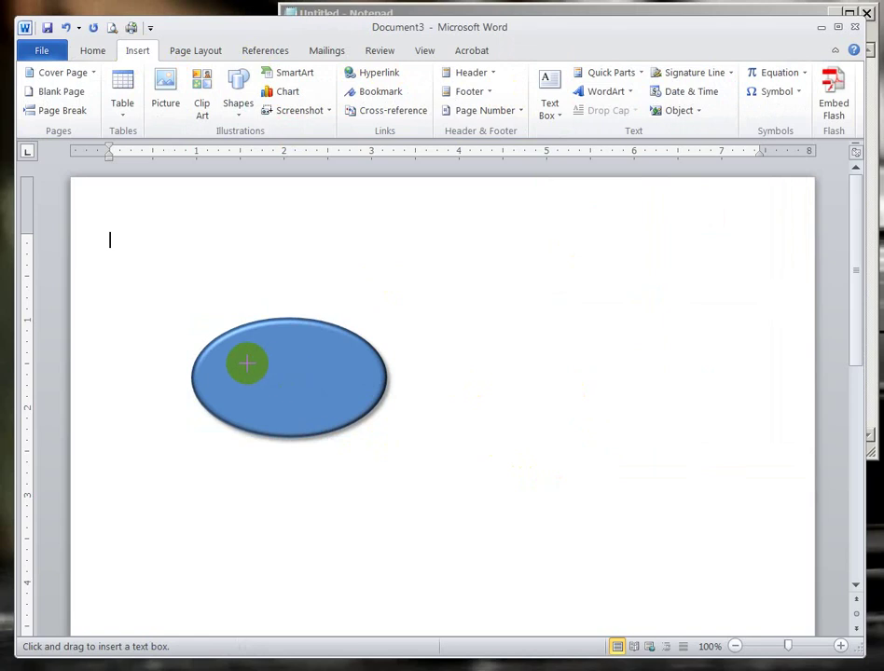
drag(228, 352, 355, 407)
text(-h8;k,)
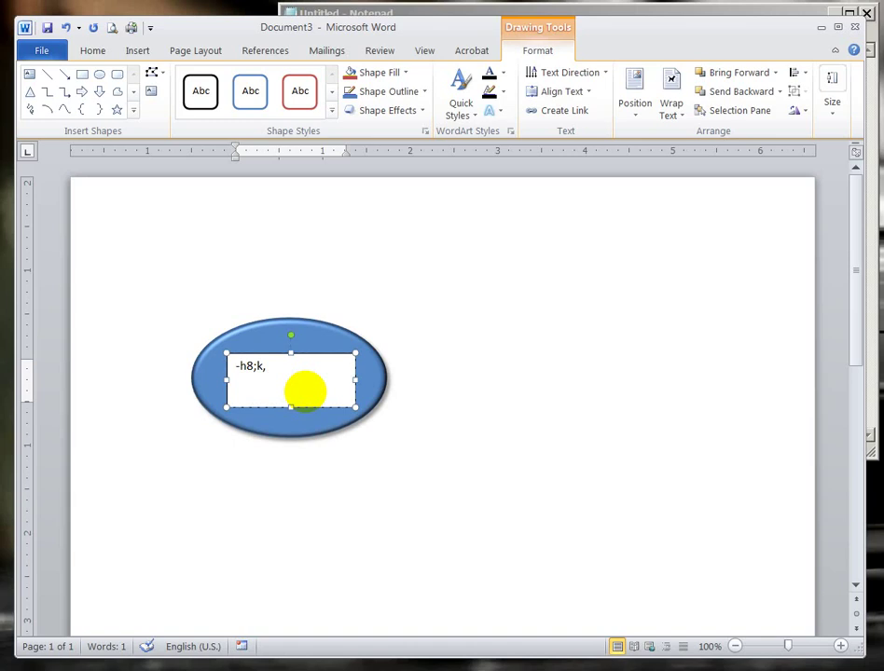
Replace the garbled text-box content with the Thai text ข้อความของคุณที่นี่.
key(ctrl+a)
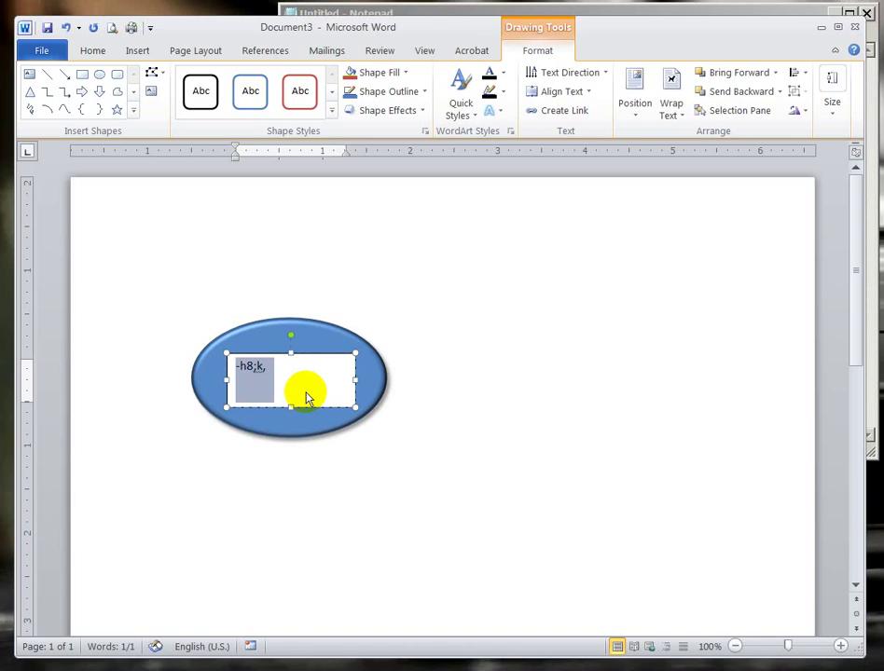
key(BackSpace)
text(ข้อความของครูที่นี่)
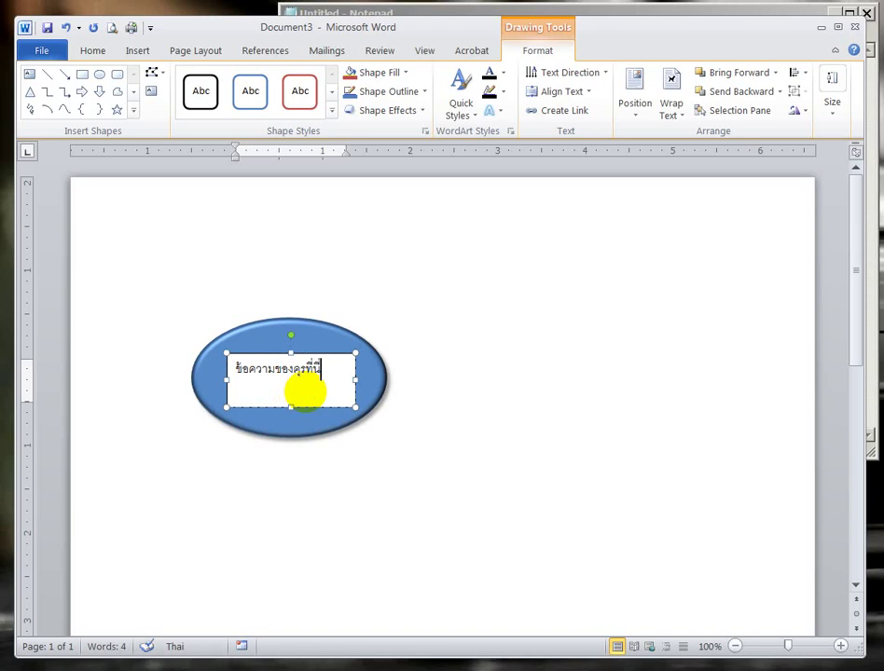
click(303, 369)
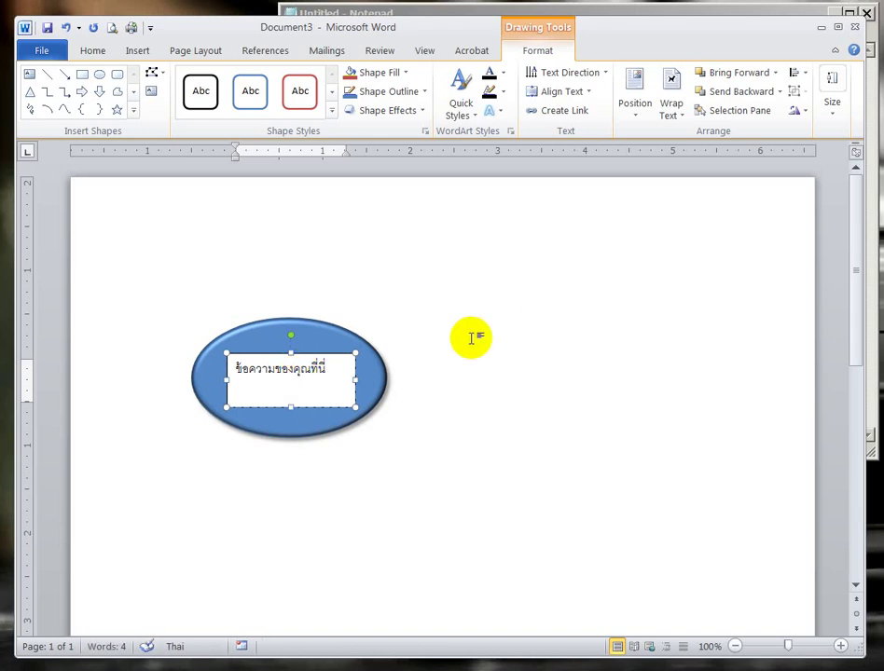
Make the Thai text in the box bold, then deselect it.
drag(326, 366, 229, 366)
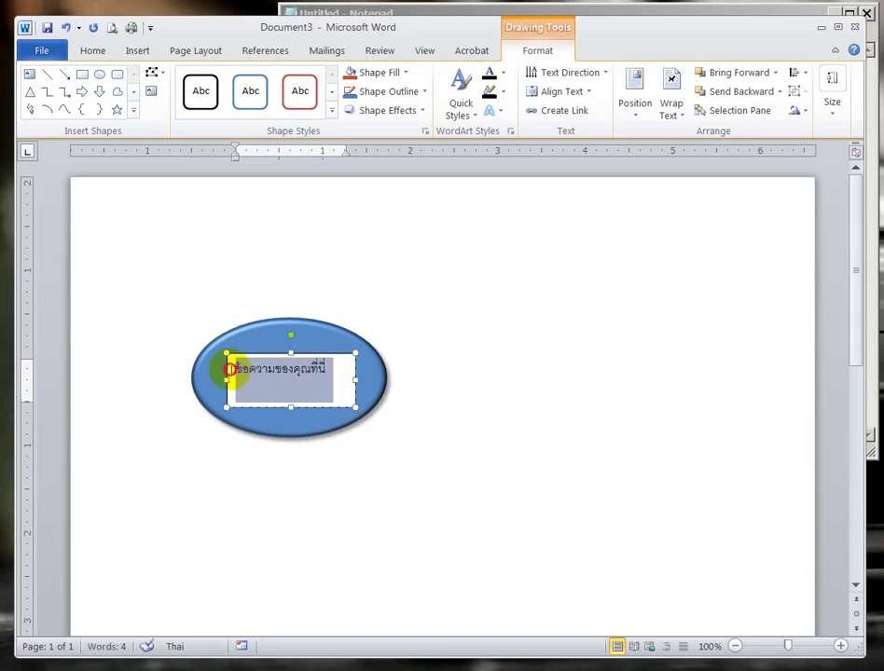
click(92, 54)
click(94, 106)
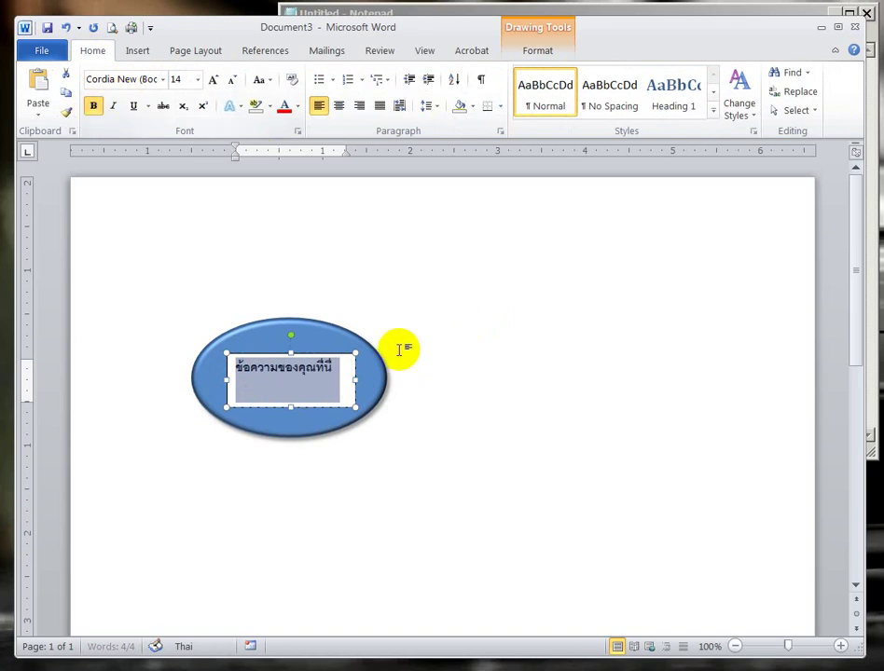
click(428, 350)
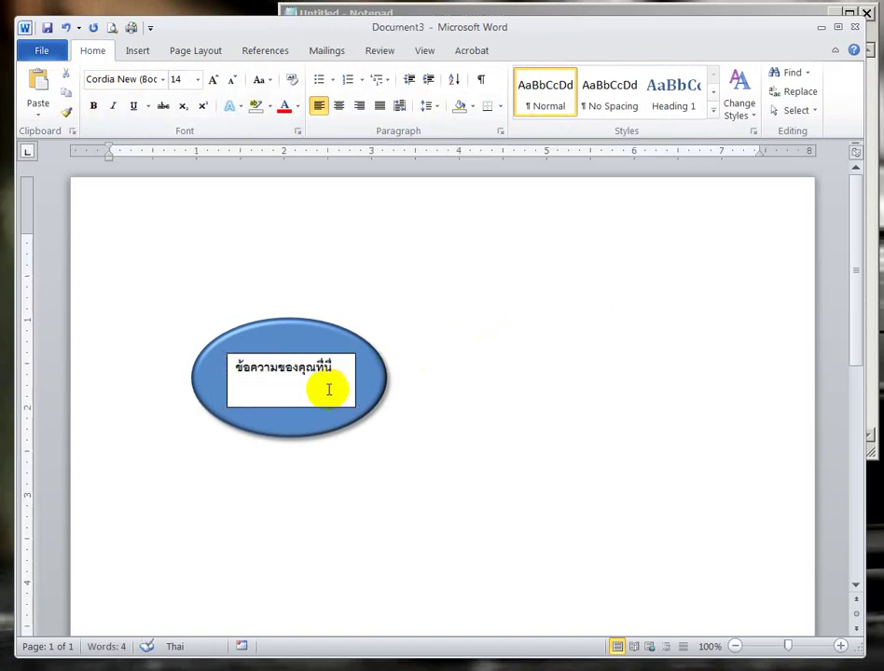
click(443, 17)
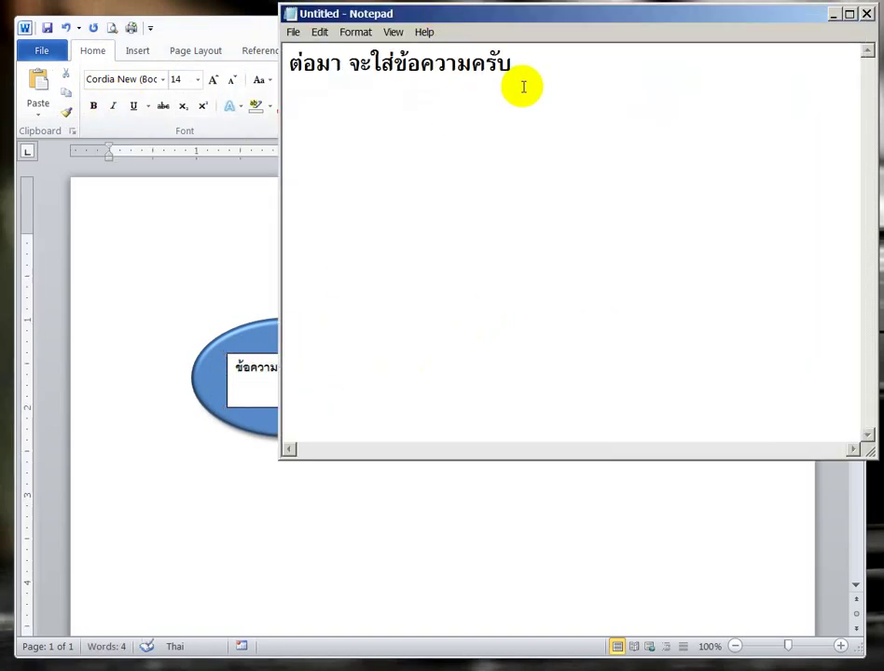
Replace the end of the first Notepad note with a Thai line about the colour changing, then start a new line.
drag(523, 85, 343, 72)
key(Delete)
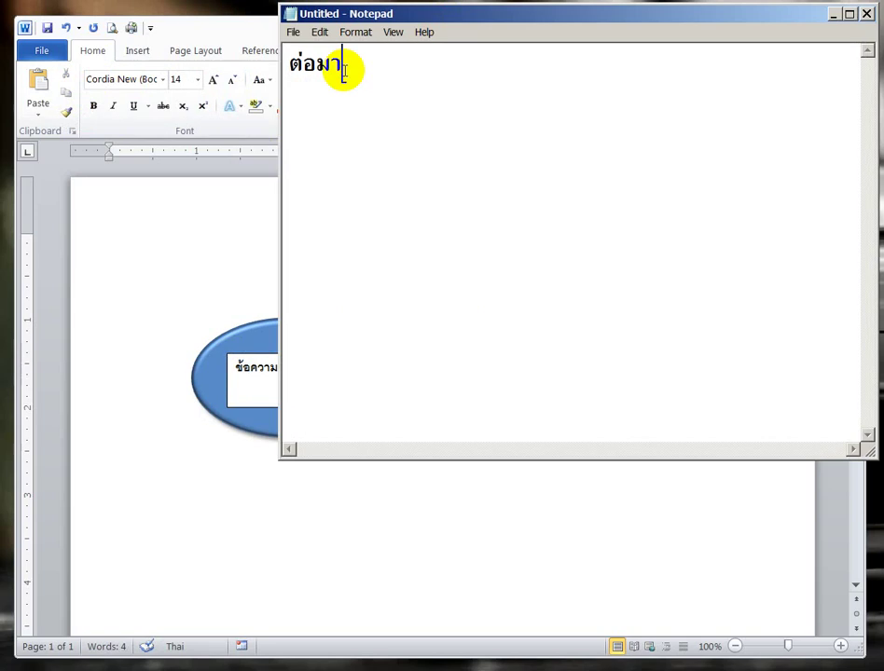
text(ผมจะ)
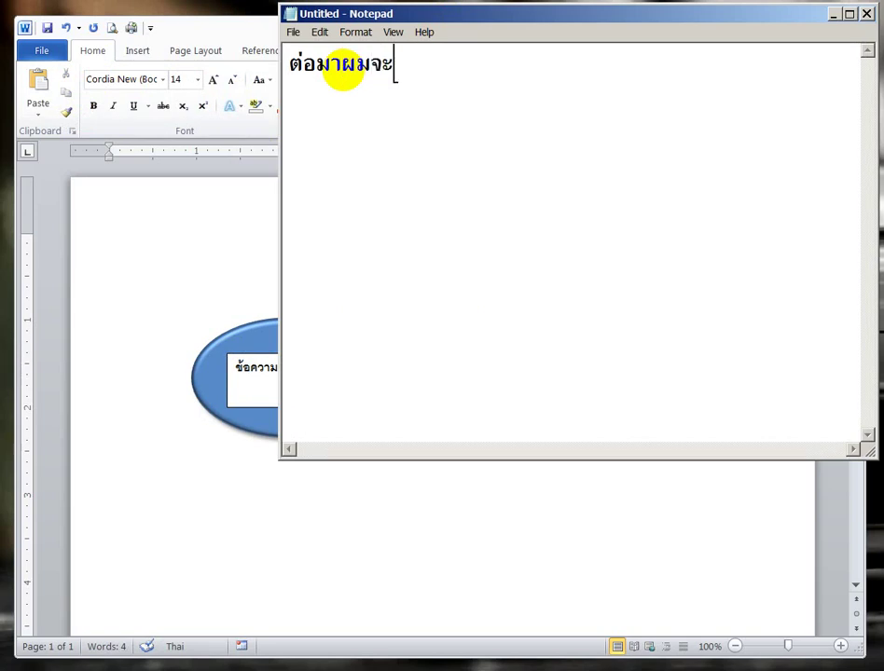
text(เอา สีพื้น ออ)
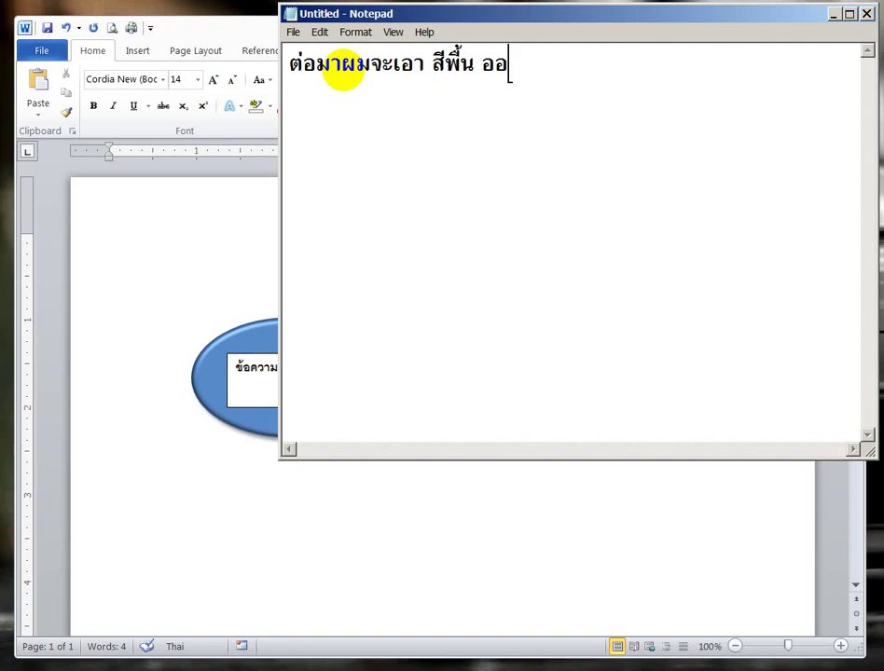
text(ก)
text(เปล)
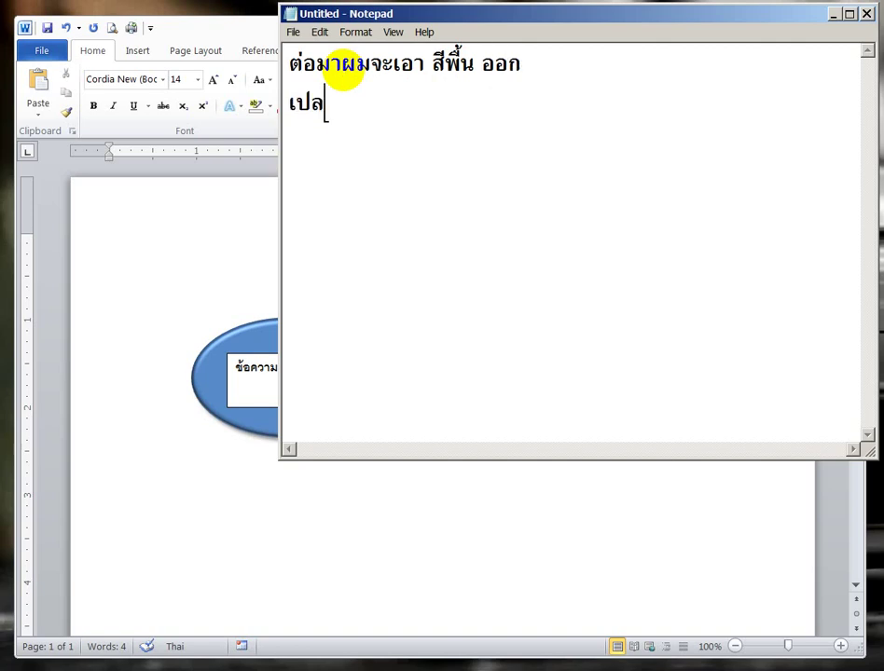
text(ี่ยนสีข้อ)
text(ความ)
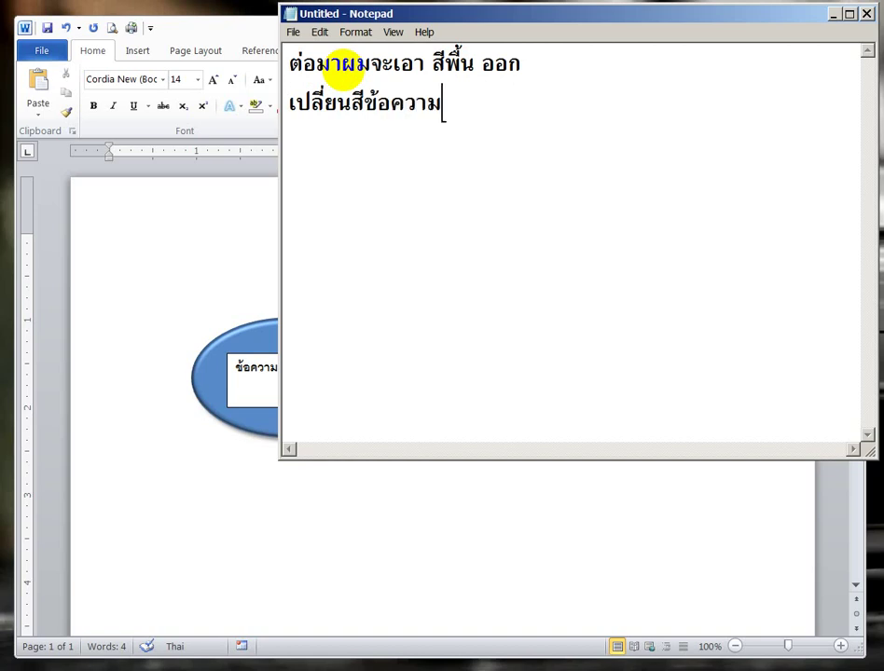
text(ใหม่ นะ)
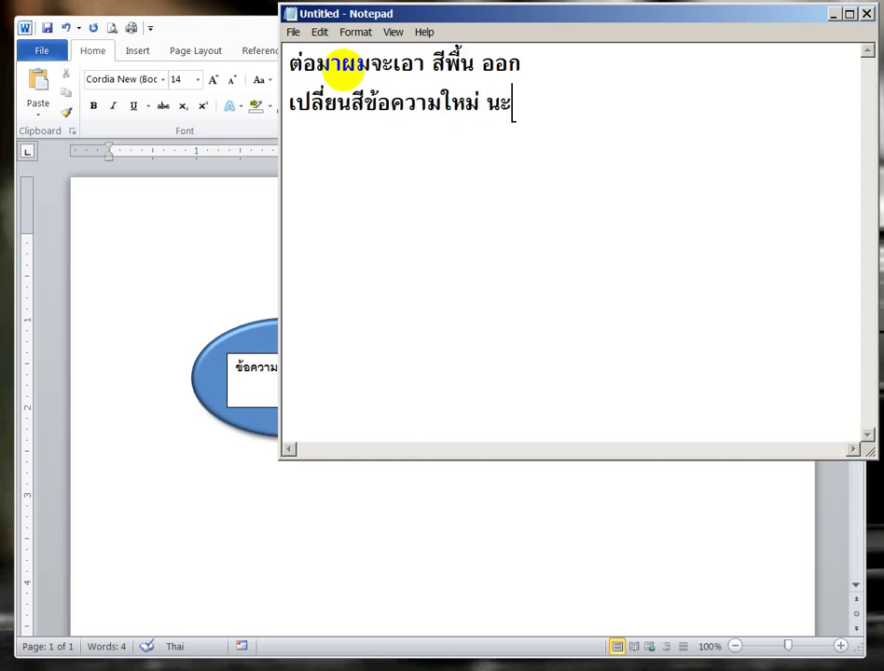
key(ctrl+End)
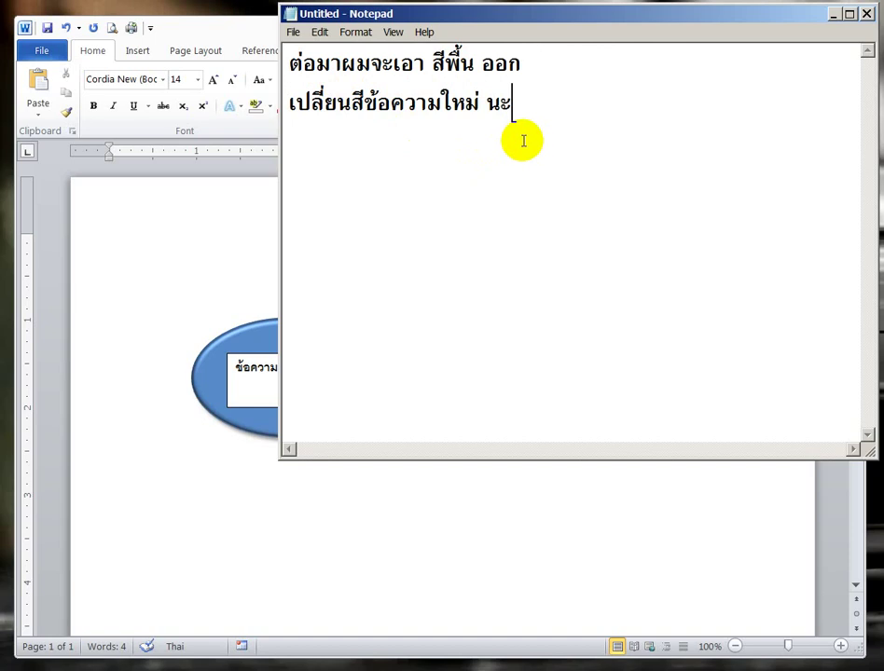
key(Return)
text(ดู)
text(ช้า ๆ)
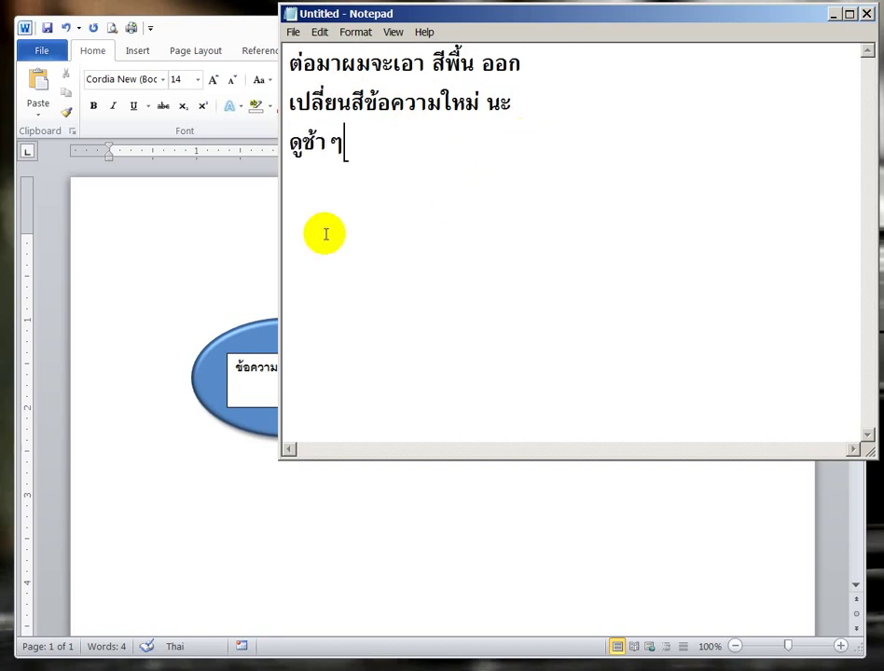
In Word, select the oval's label text and double-click the text box outline to reach its drawing format options.
click(188, 296)
click(340, 391)
double_click(338, 359)
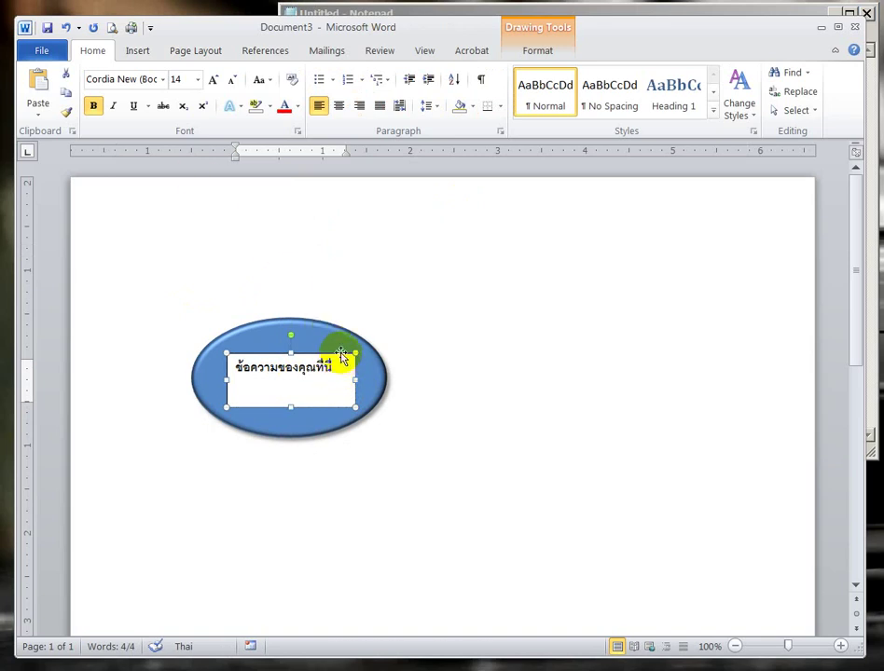
double_click(342, 356)
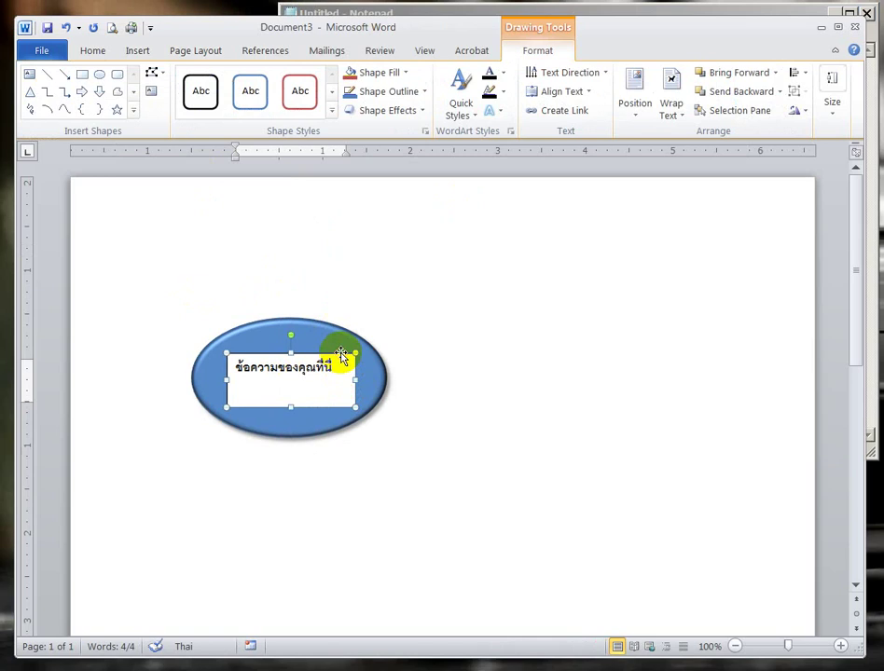
Add a Thai note explaining to double-click the outer outline of the text box.
click(415, 11)
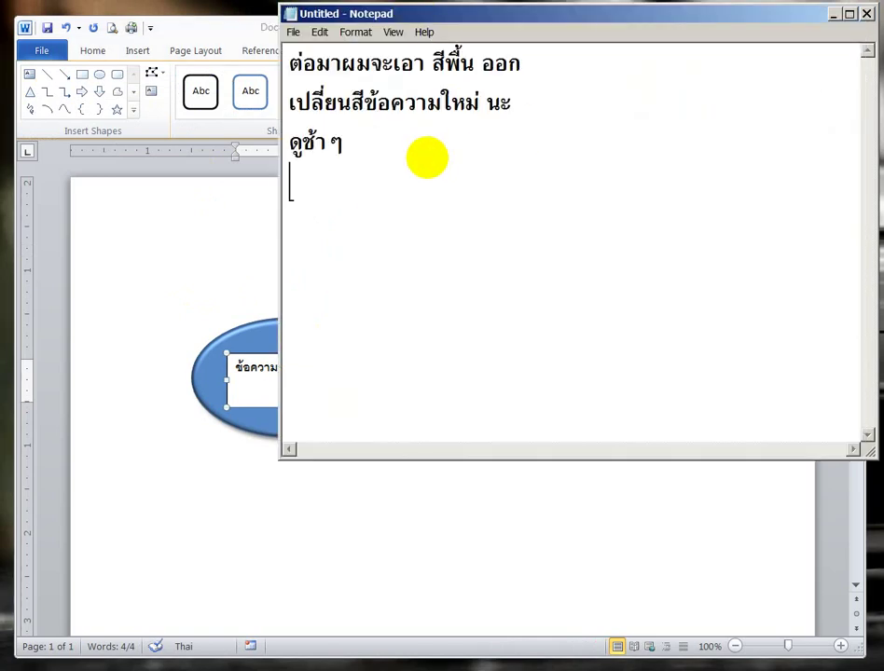
text(ผมดับเ)
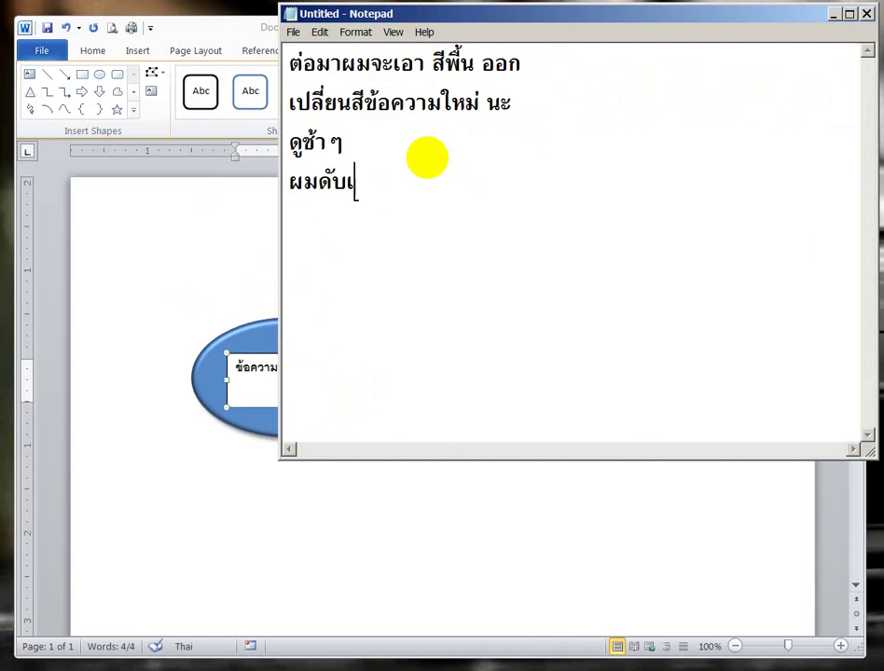
text(บิ้ลคลิก ข)
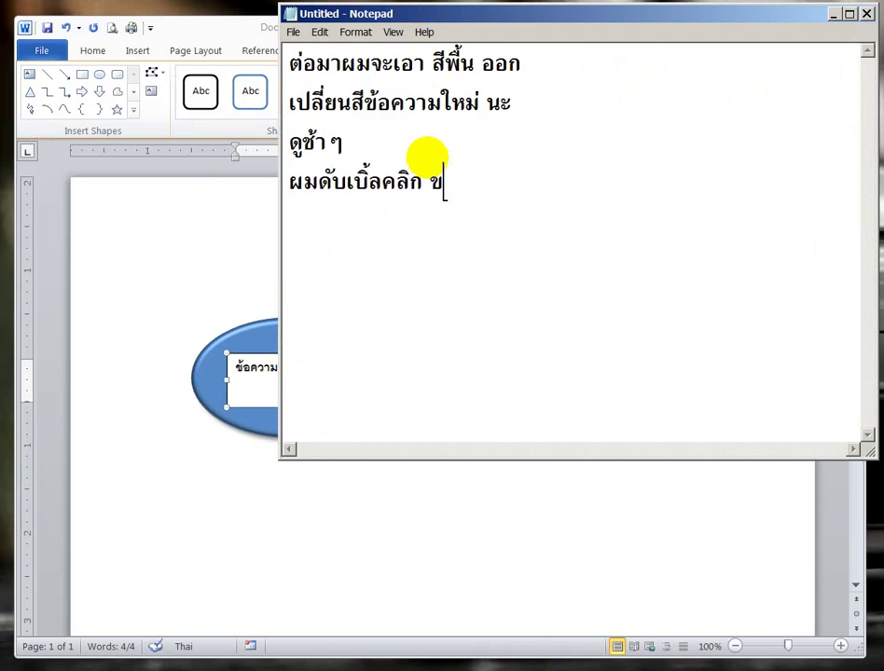
key(BackSpace)
text(กรอบ)
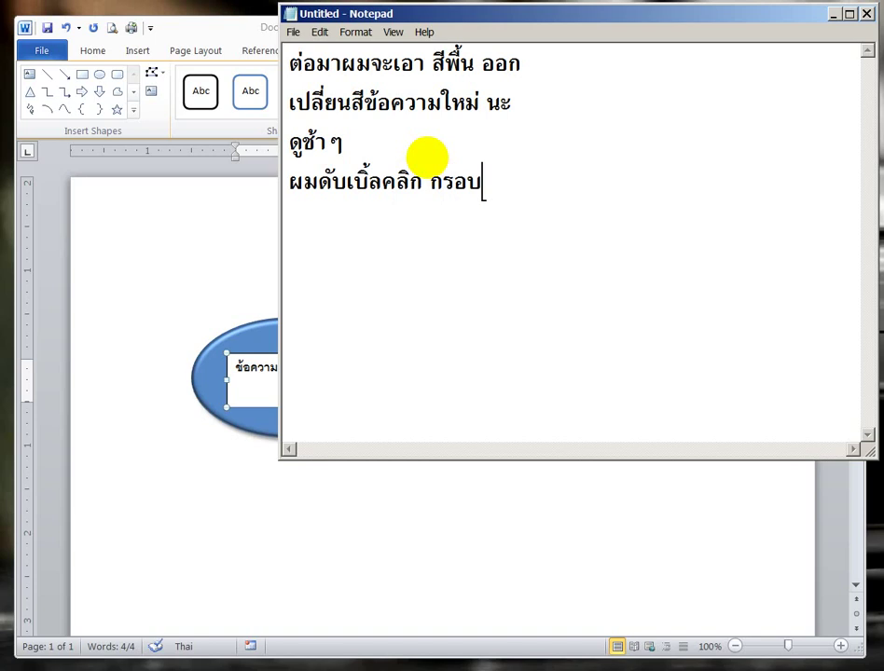
text(นอกตร)
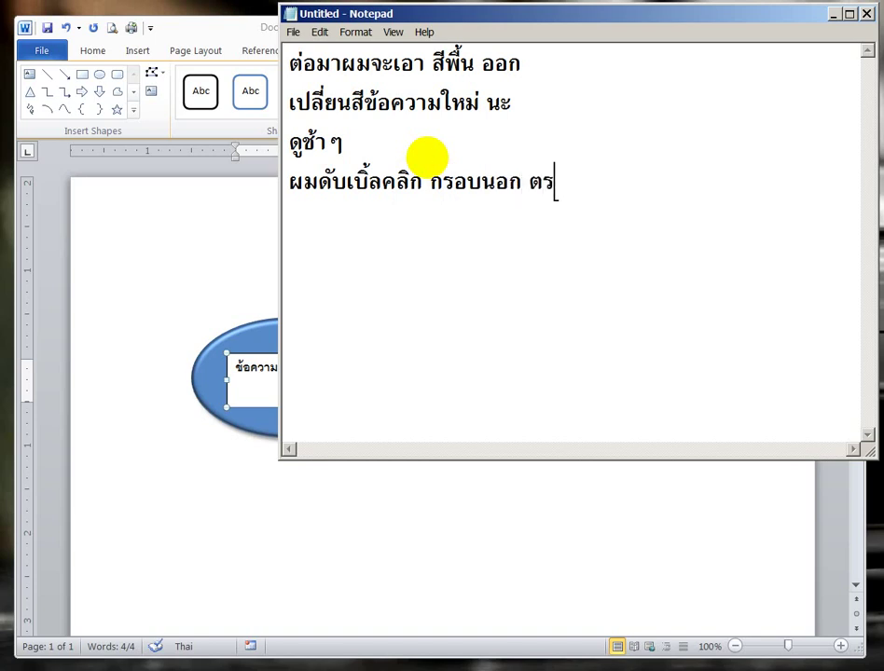
text(งเส้นด)
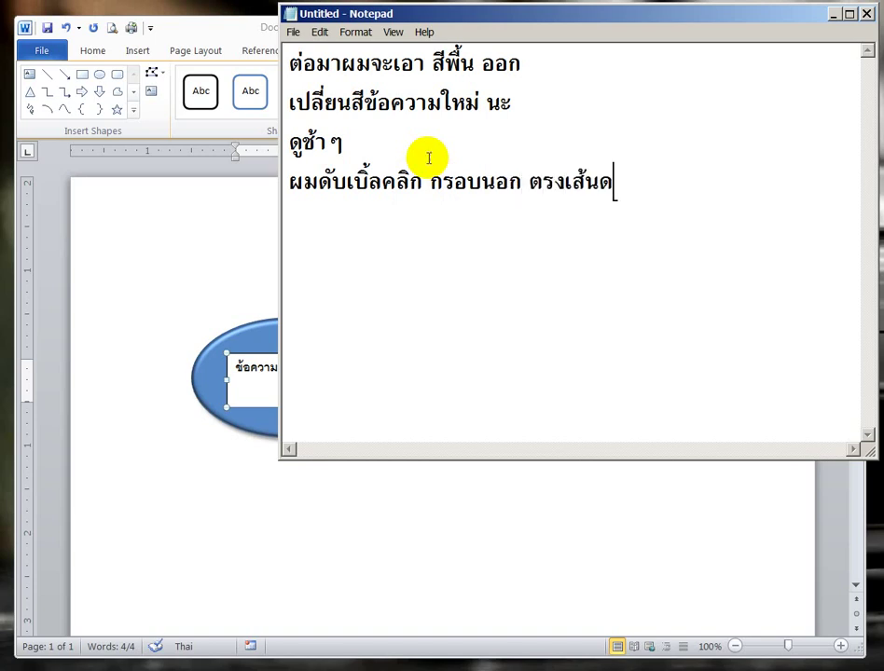
text(ไ)
text( ๆ)
text( ๆ)
text(ของ)
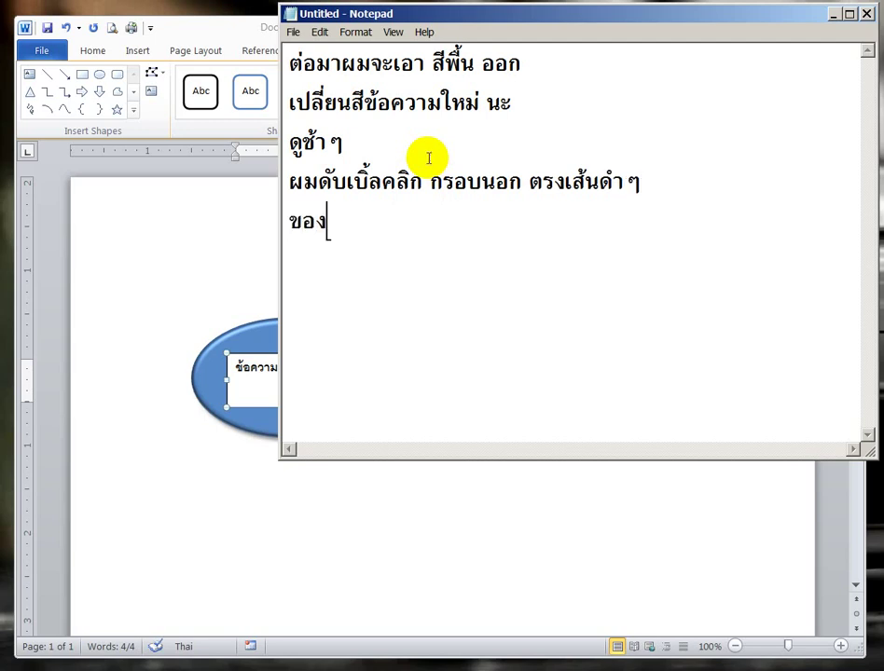
text(ข้อความ)
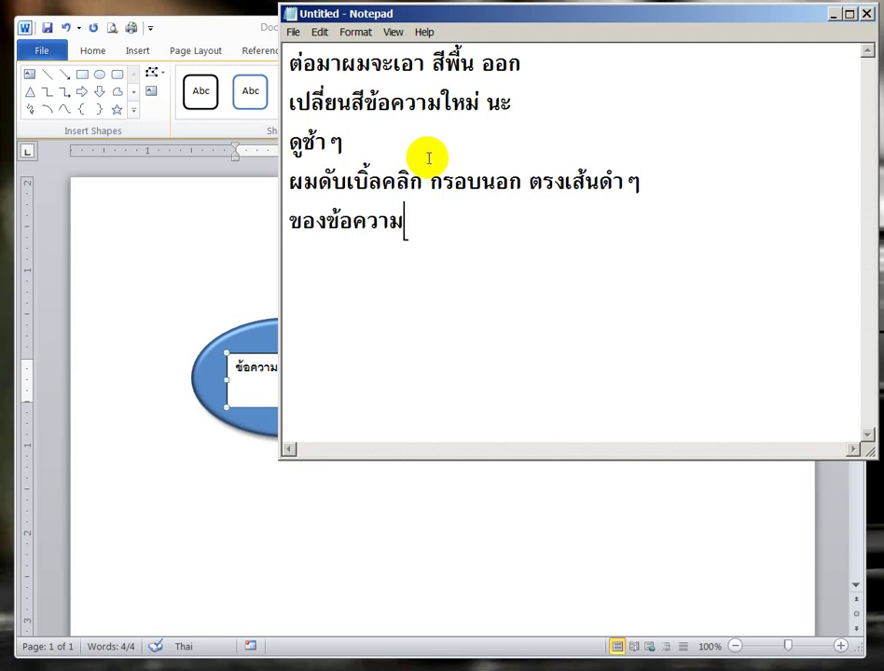
text(ครับ)
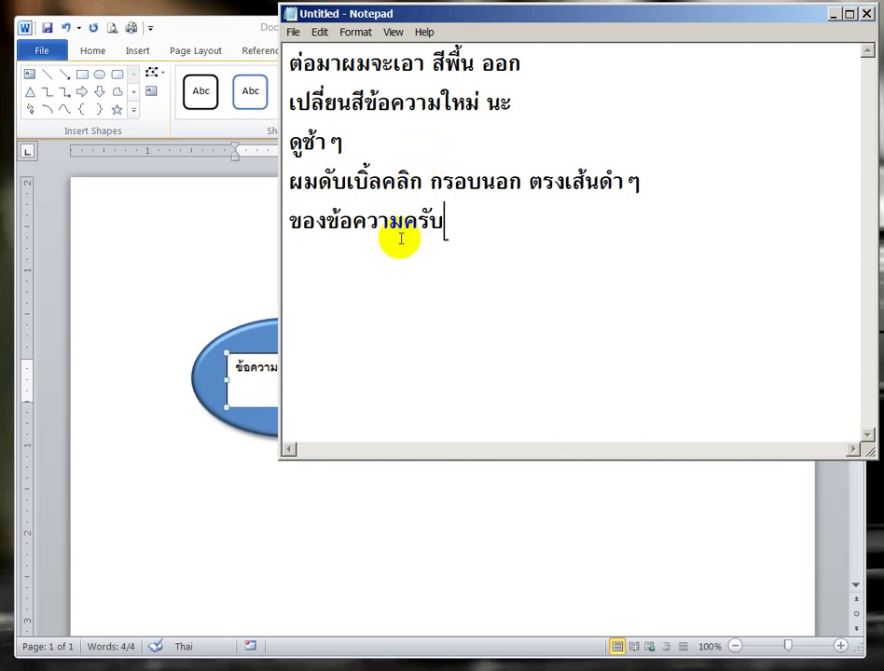
click(254, 319)
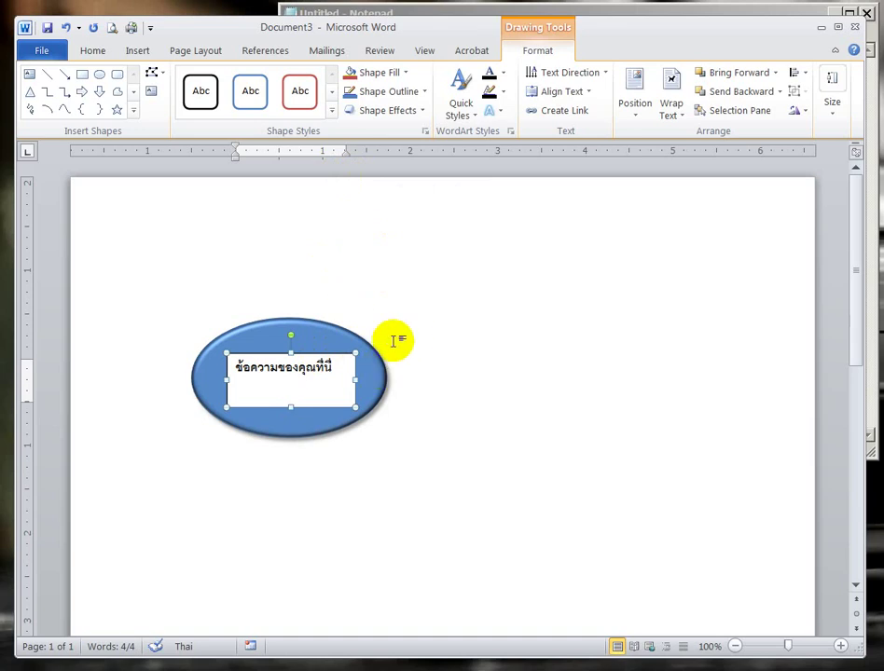
Colour the oval's Thai label text Dark Blue from the Text Fill Standard Colors.
click(504, 73)
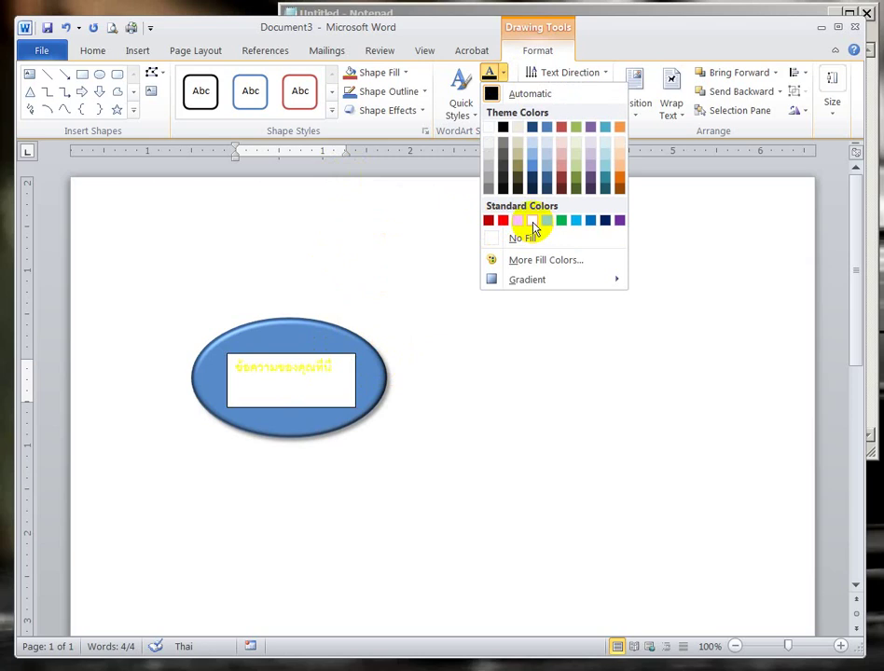
click(603, 222)
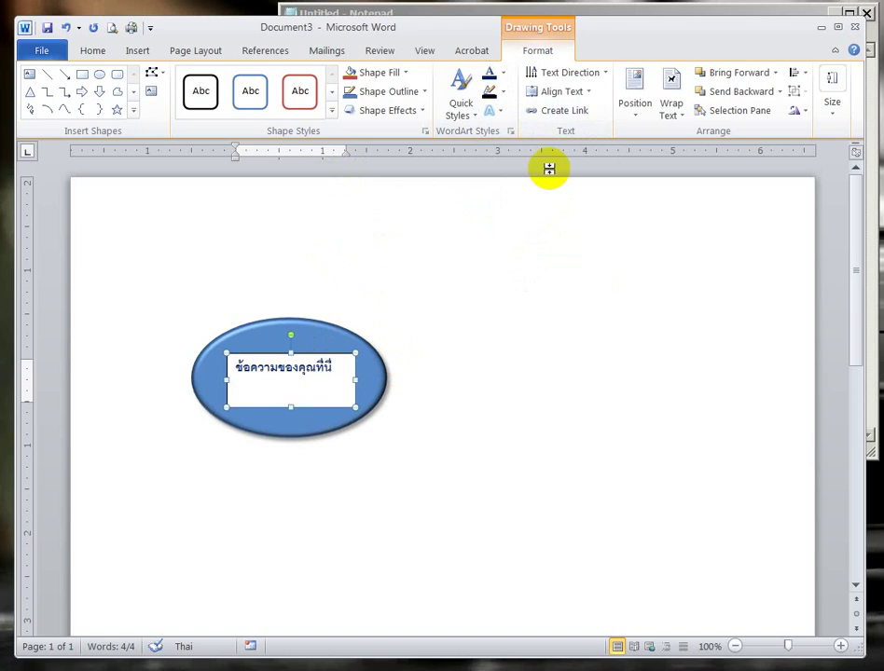
Remove the text outline from the oval's label.
click(502, 102)
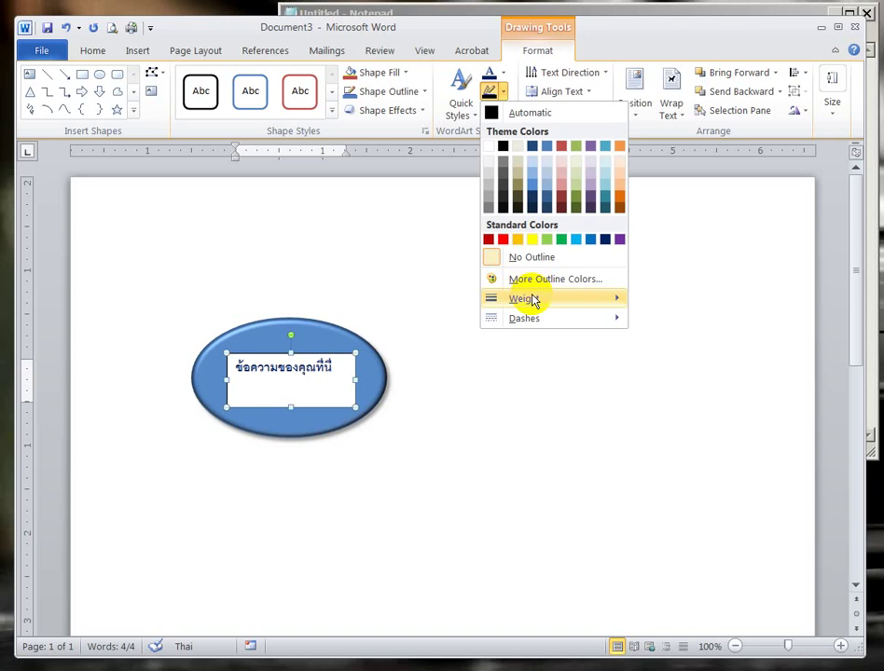
mouse_move(532, 299)
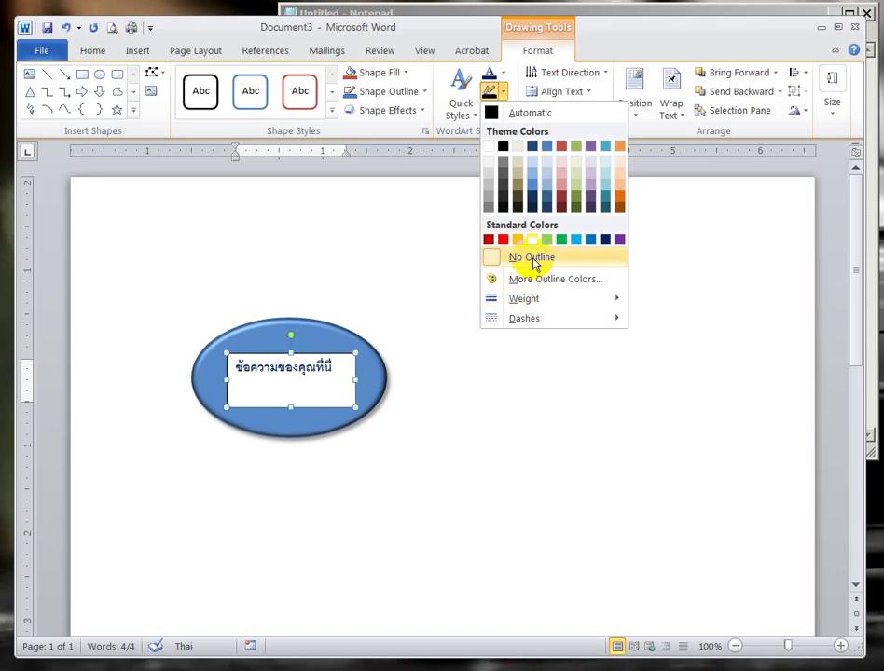
click(533, 260)
Give the label's text box No Outline and No Fill, then shorten it to fit the label.
click(483, 384)
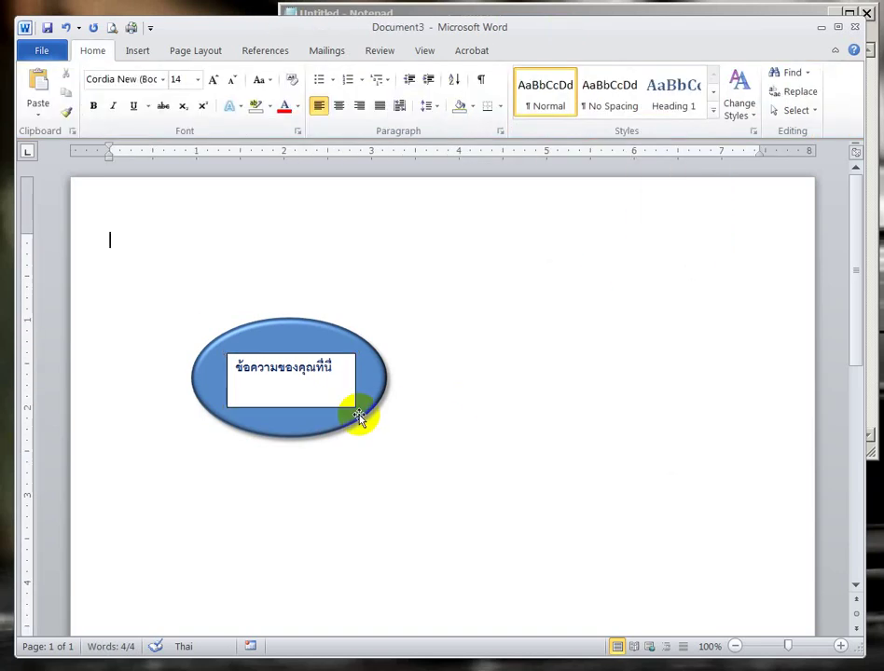
click(344, 372)
click(345, 356)
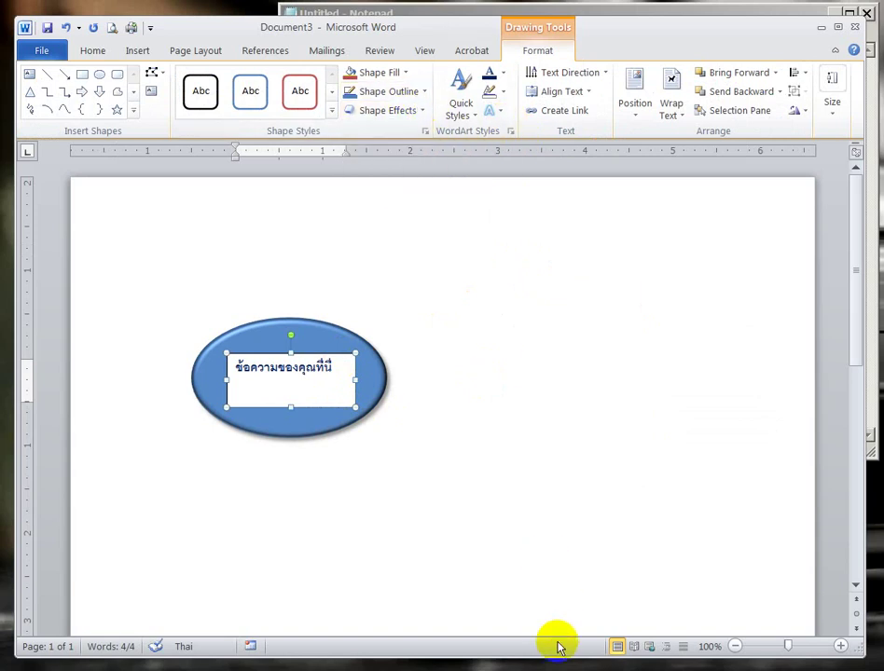
click(422, 99)
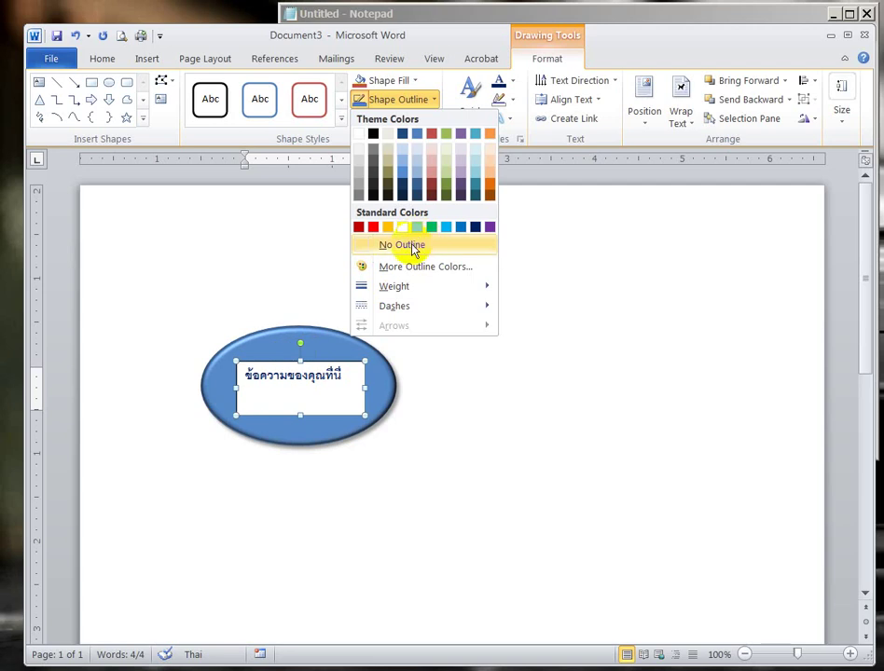
click(413, 246)
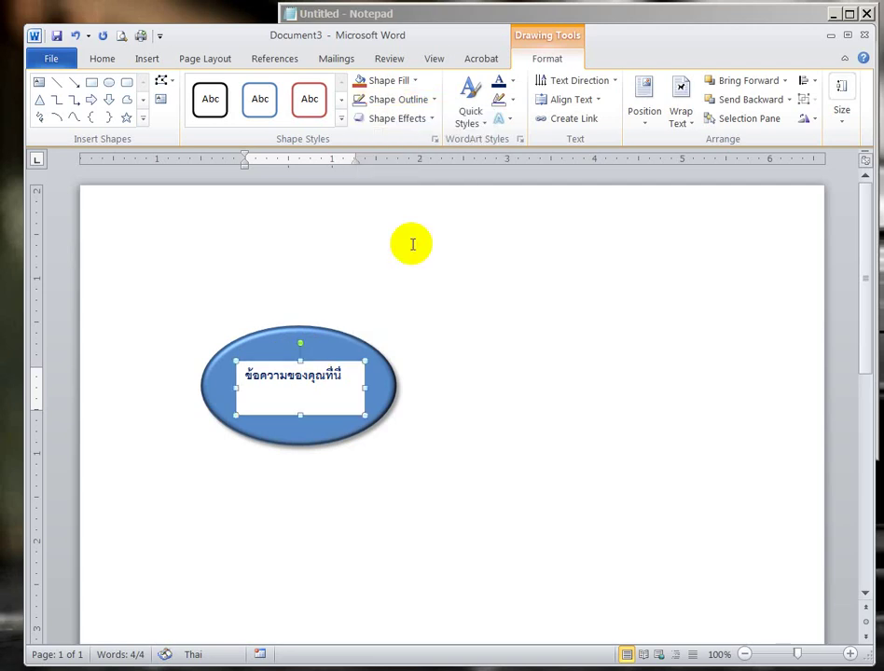
click(398, 86)
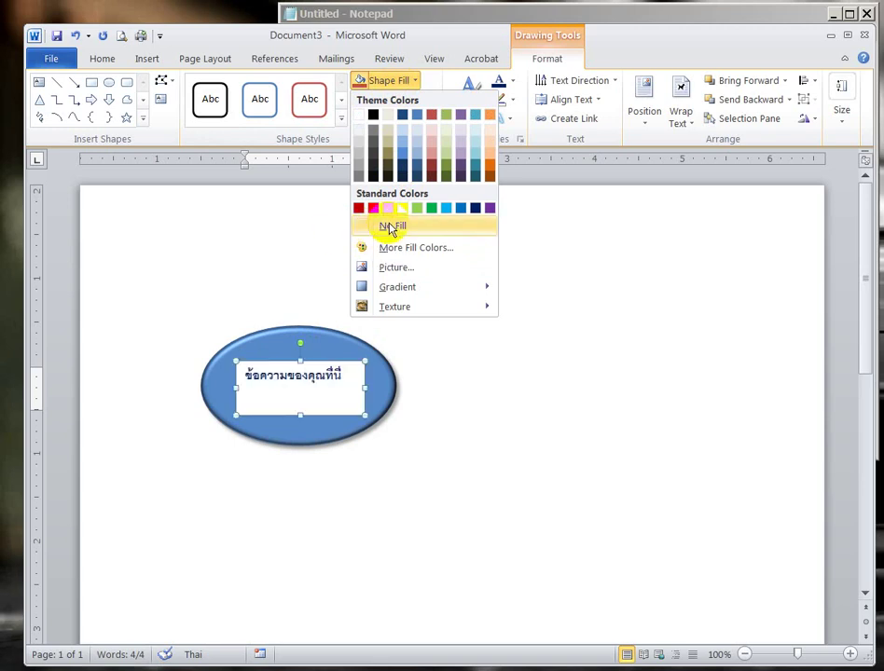
click(391, 227)
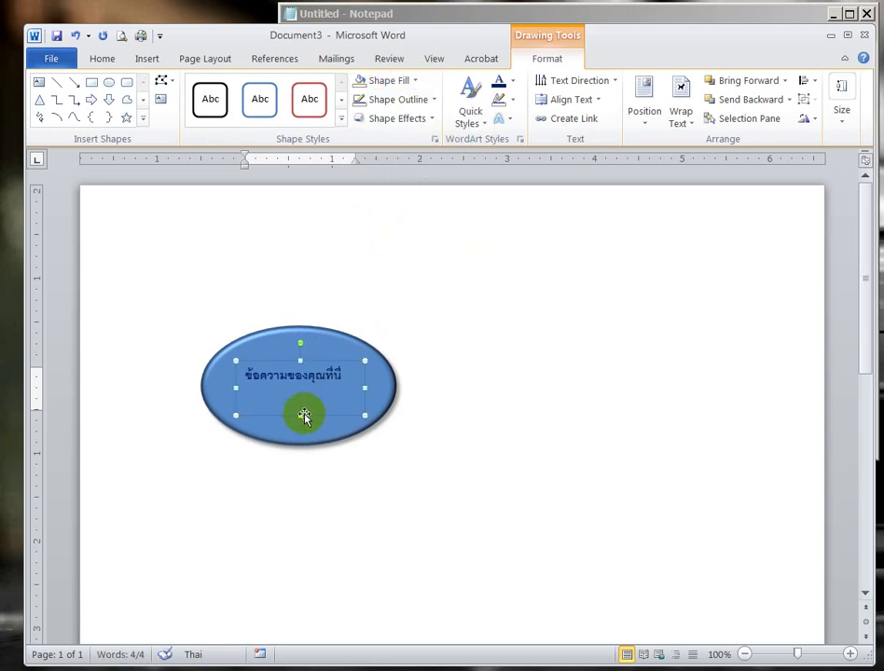
drag(304, 417, 301, 396)
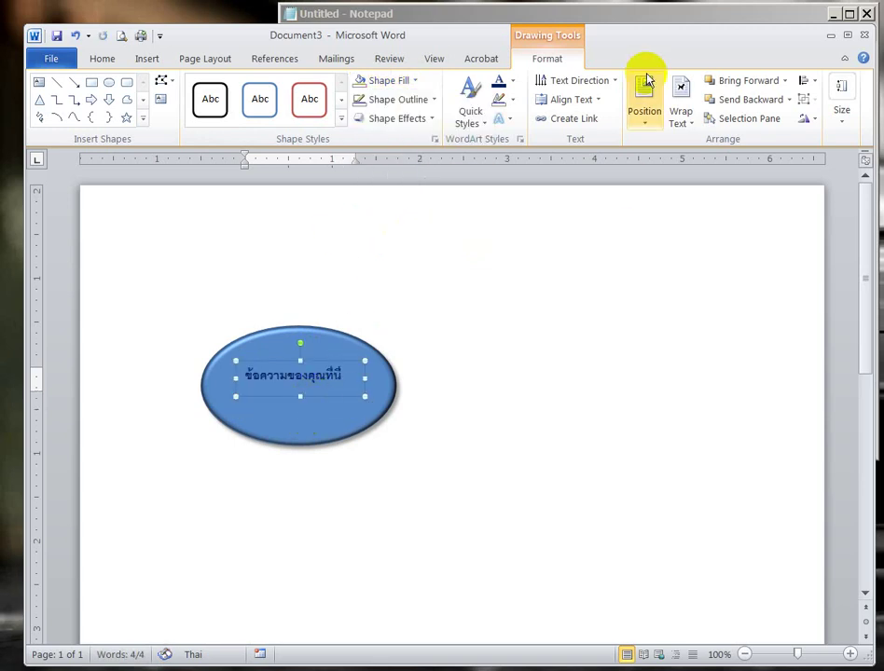
Add the line 'จุดเขียว ๆ หมุนได้นะ' beneath the existing Notepad notes.
click(652, 20)
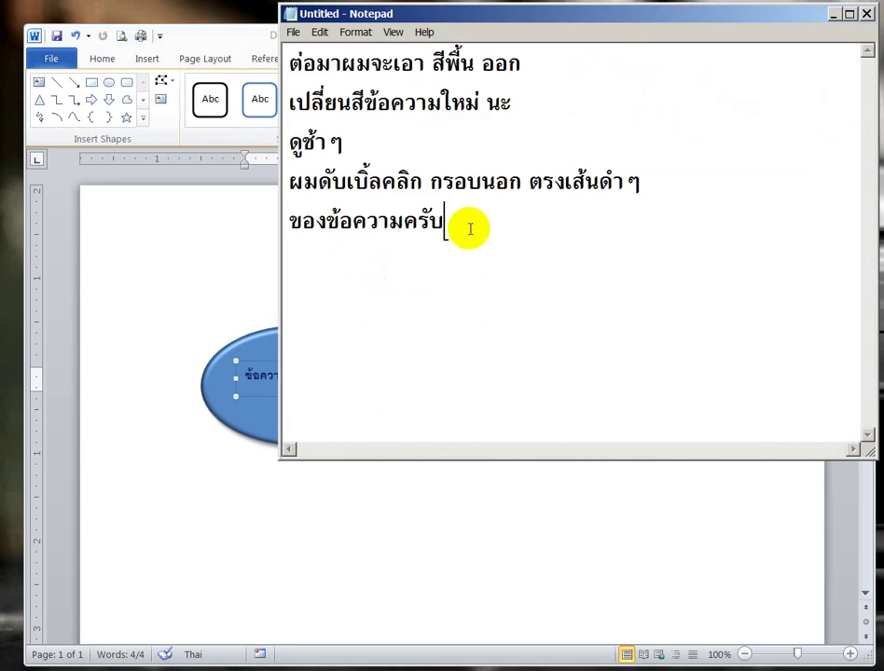
key(Return)
text(จุดเขี)
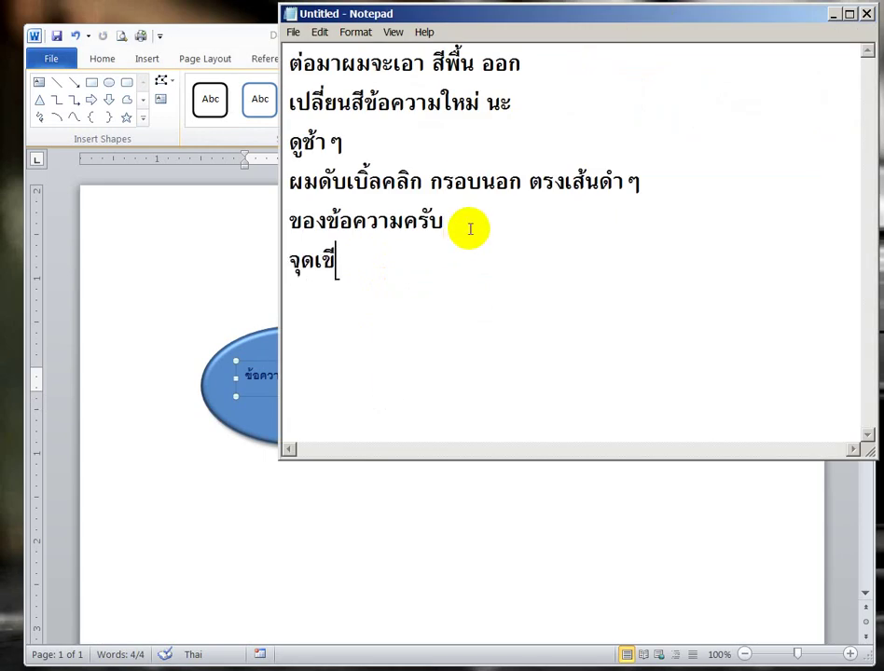
text(ยว ๆ หมุ)
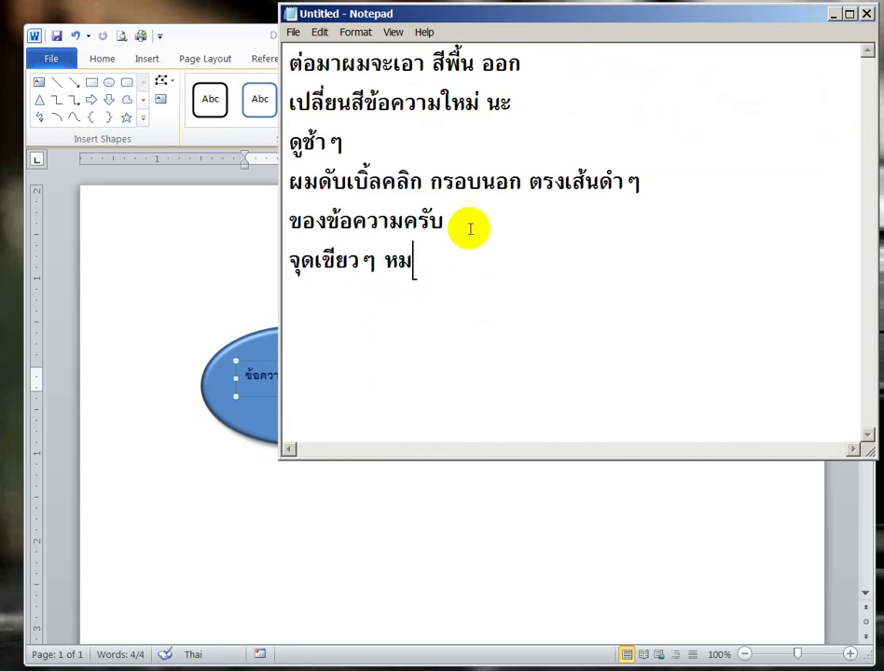
text(นได้นะ)
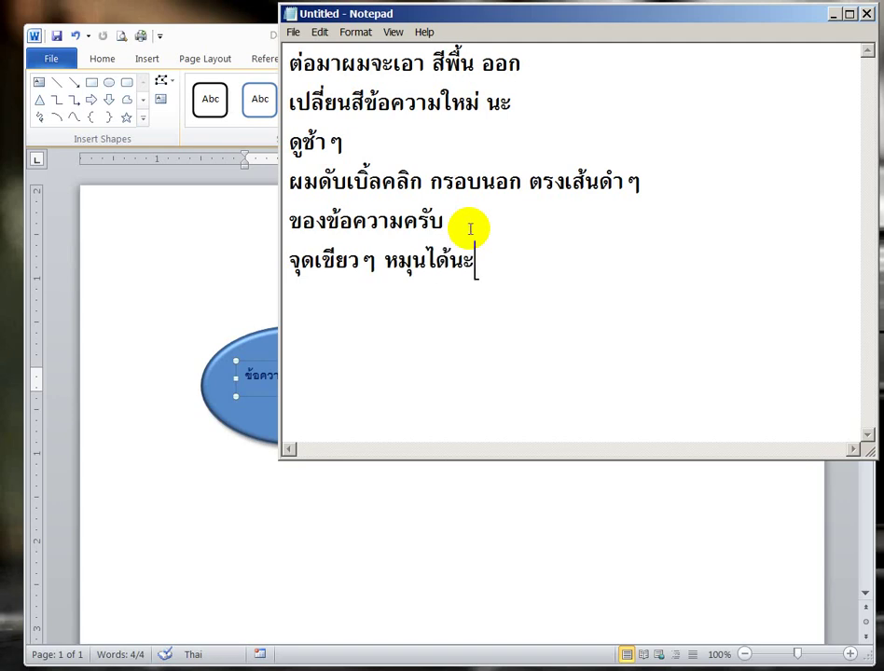
Try rotating the label's text box, undo to keep it horizontal, and nudge it into place.
click(235, 209)
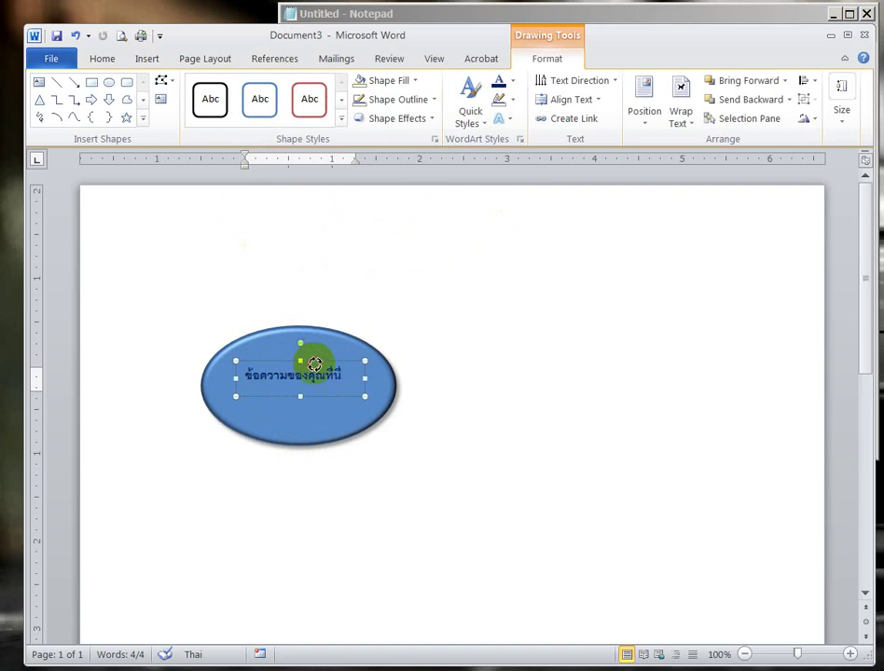
drag(300, 343, 324, 353)
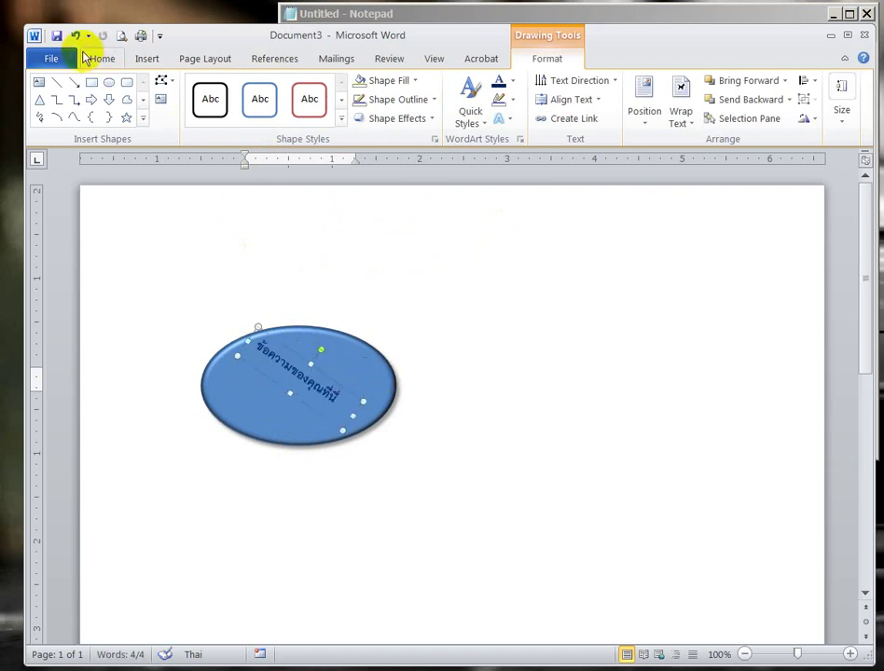
click(76, 40)
click(328, 371)
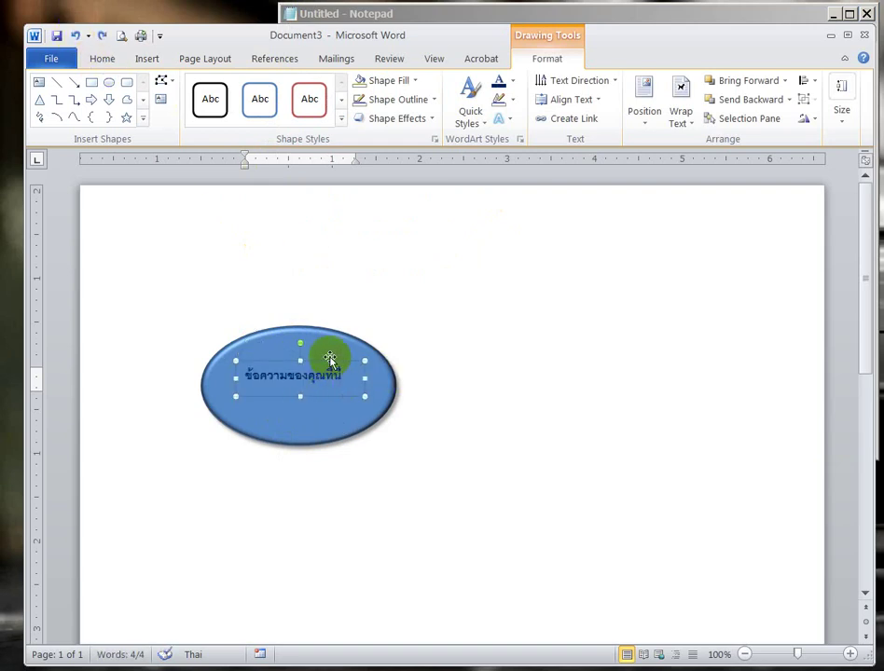
drag(325, 362, 321, 355)
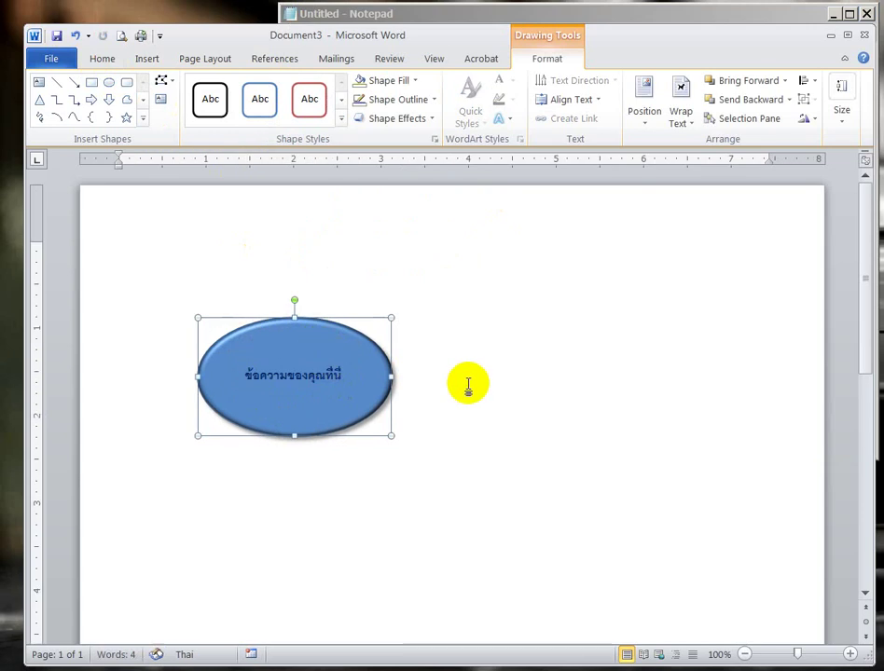
Make the oval's label white at font size 16 and enlarge its text box so the full label fits.
click(320, 369)
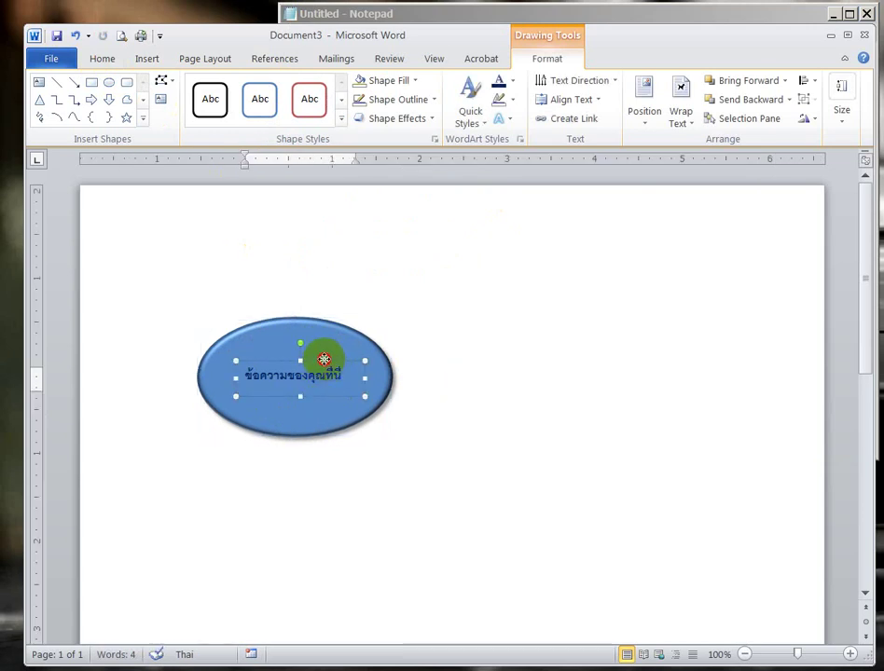
click(512, 82)
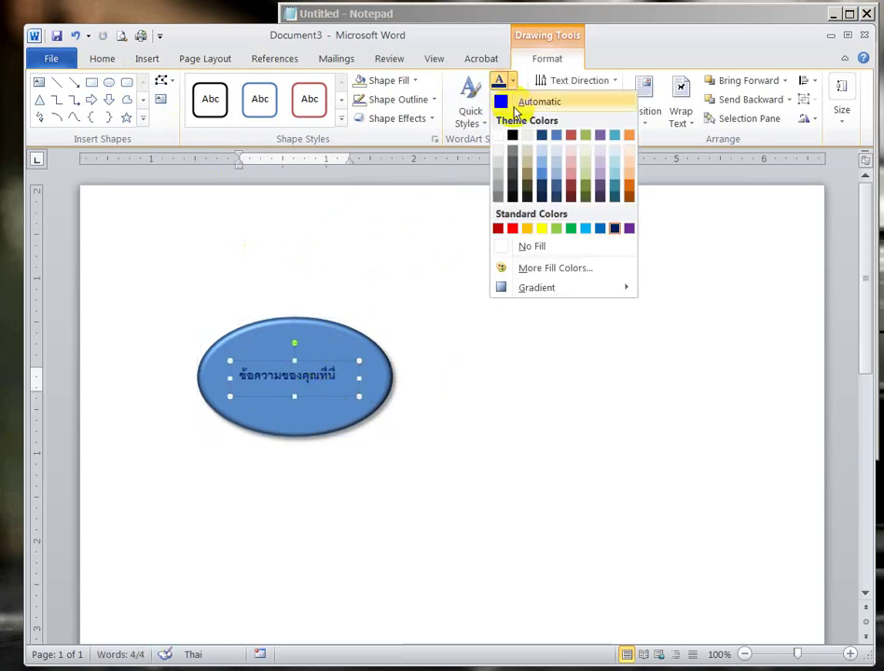
click(498, 138)
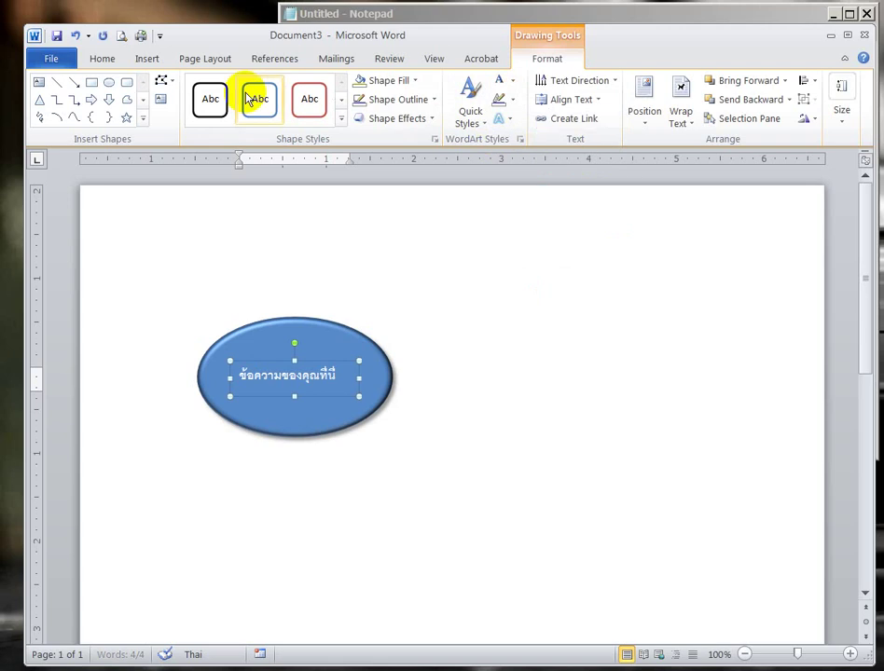
click(98, 58)
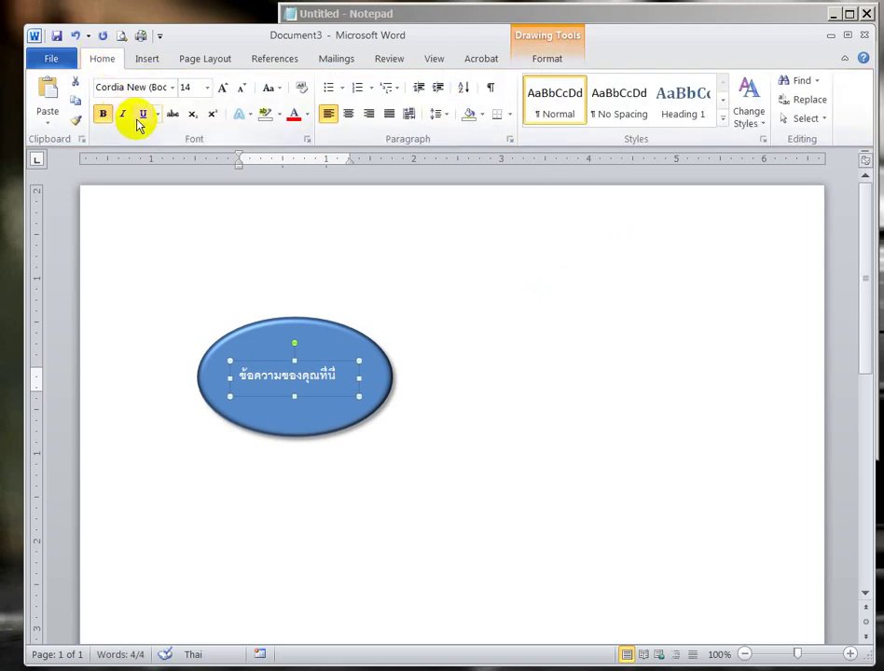
click(220, 91)
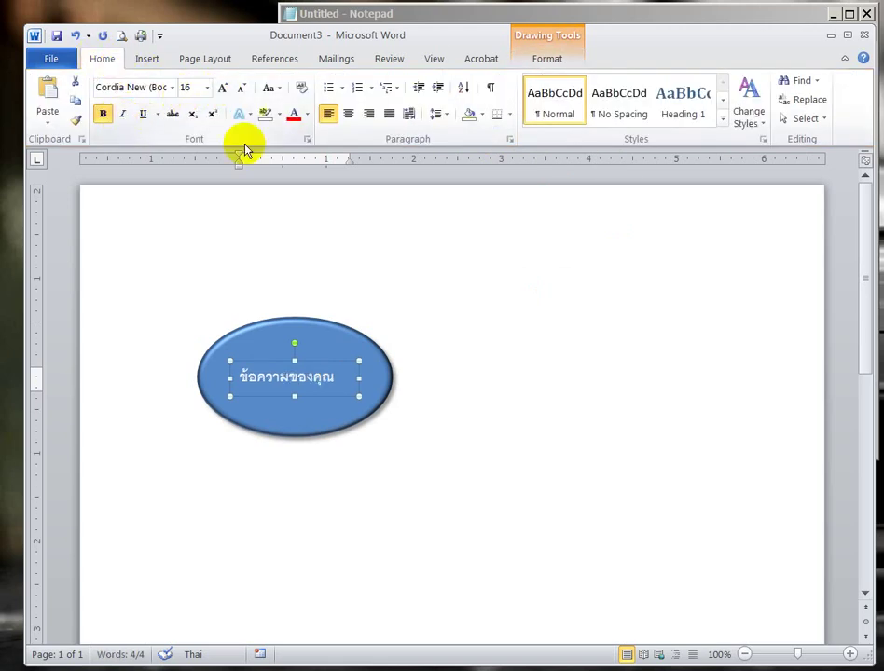
drag(359, 377, 376, 376)
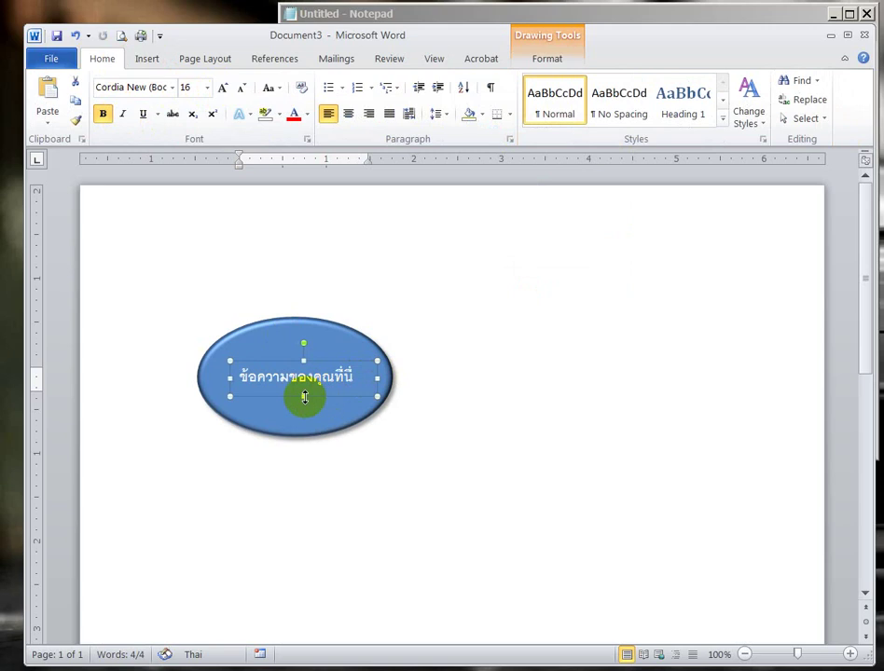
drag(309, 402, 309, 404)
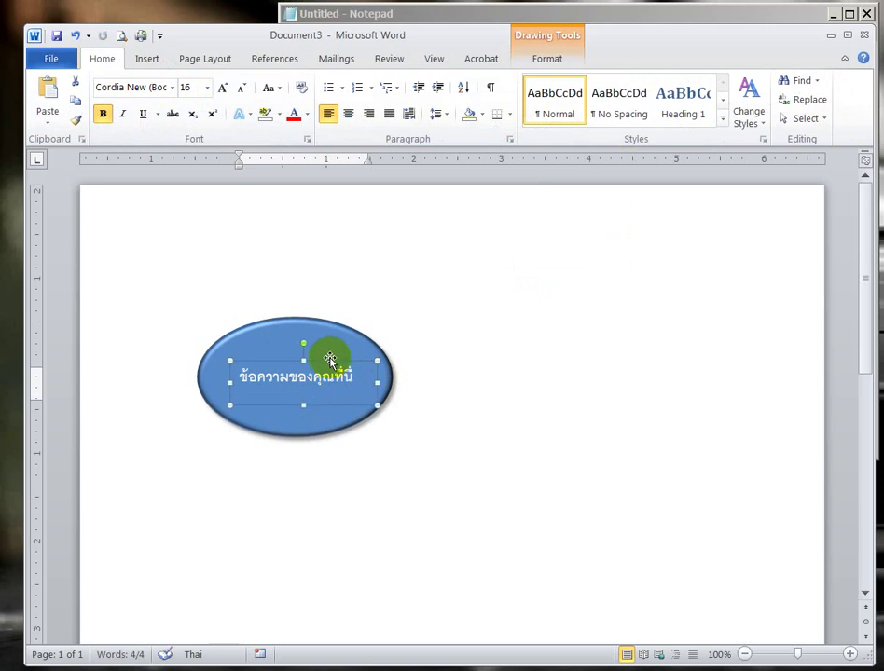
drag(318, 355, 308, 350)
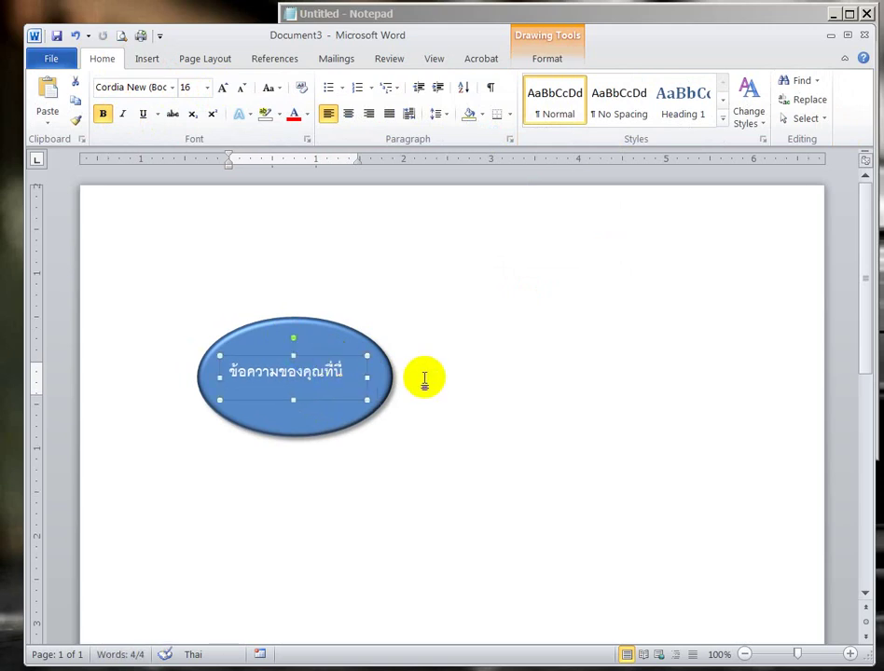
Replace the Notepad text after 'ต่อมาผม' with the two lines about grouping the pieces into one.
click(627, 17)
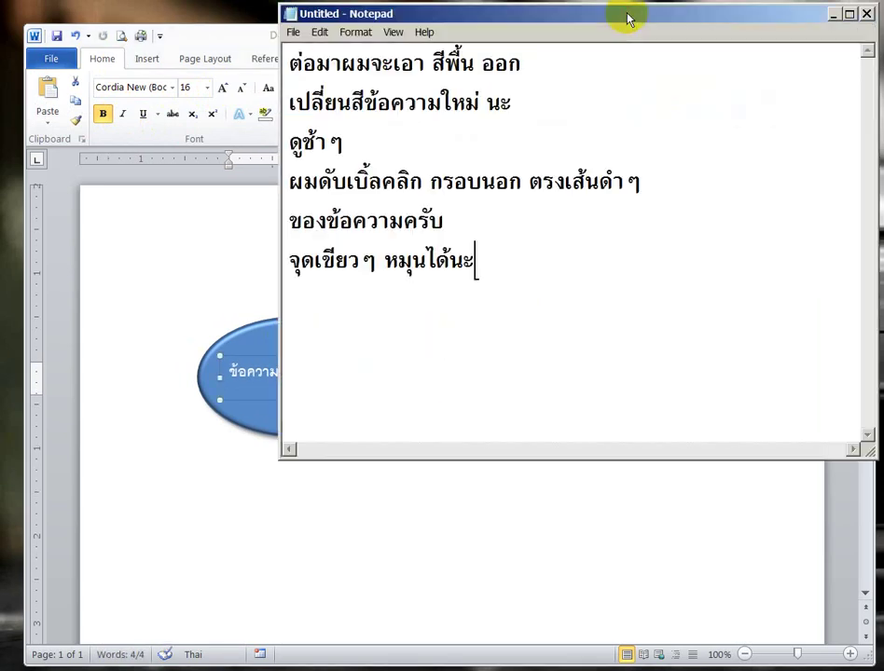
mouse_move(527, 262)
mouse_down()
mouse_move(355, 77)
mouse_move(370, 78)
mouse_up()
key(Delete)
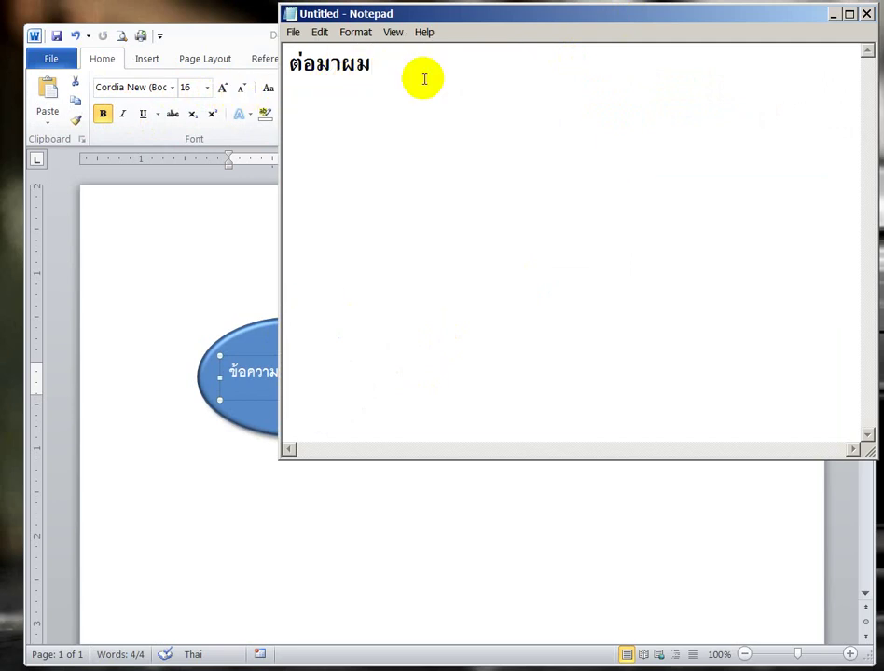
text(จะทำ)
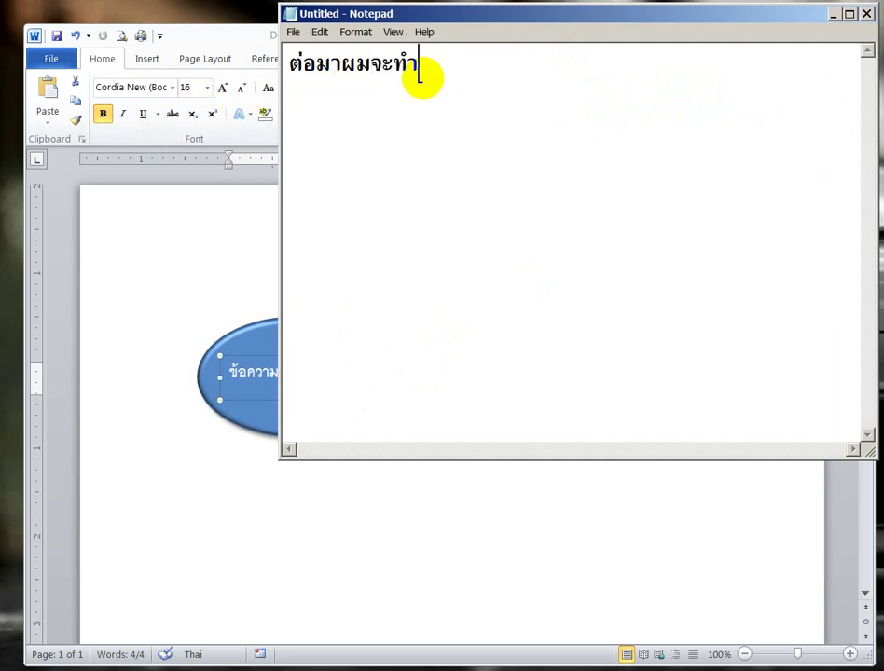
text(ให้เป็)
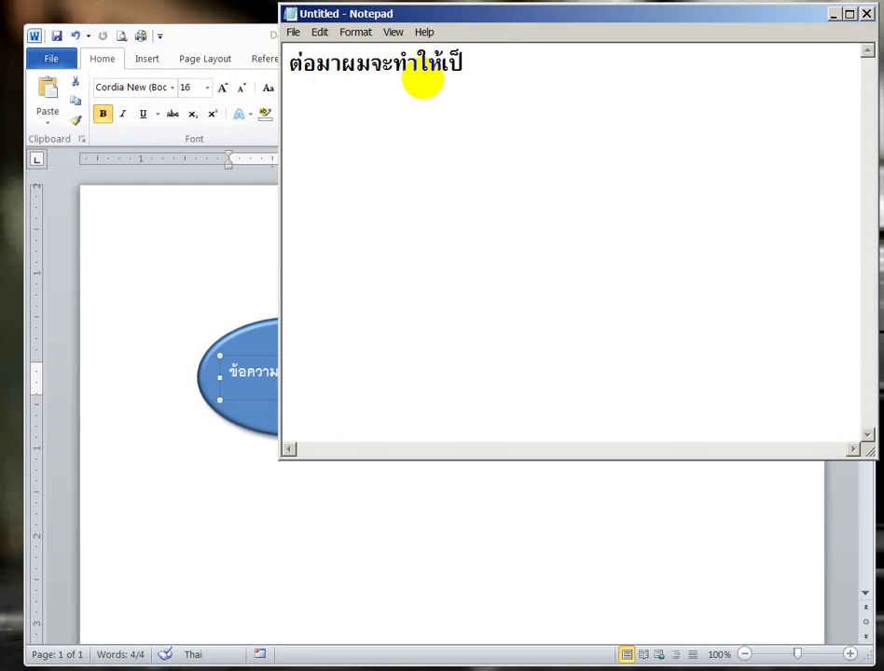
text(นก้อนเ)
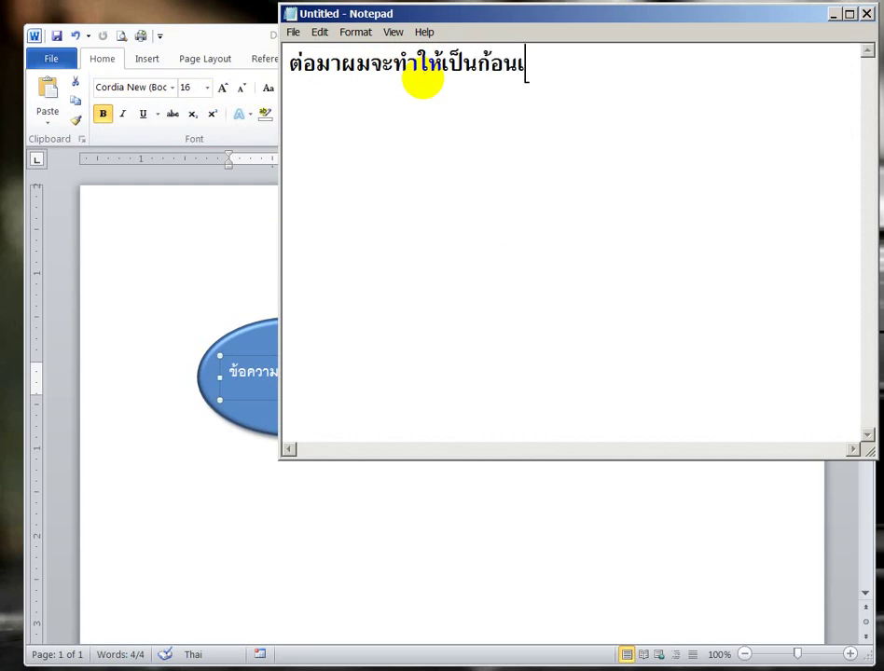
text(ดียวกัน )
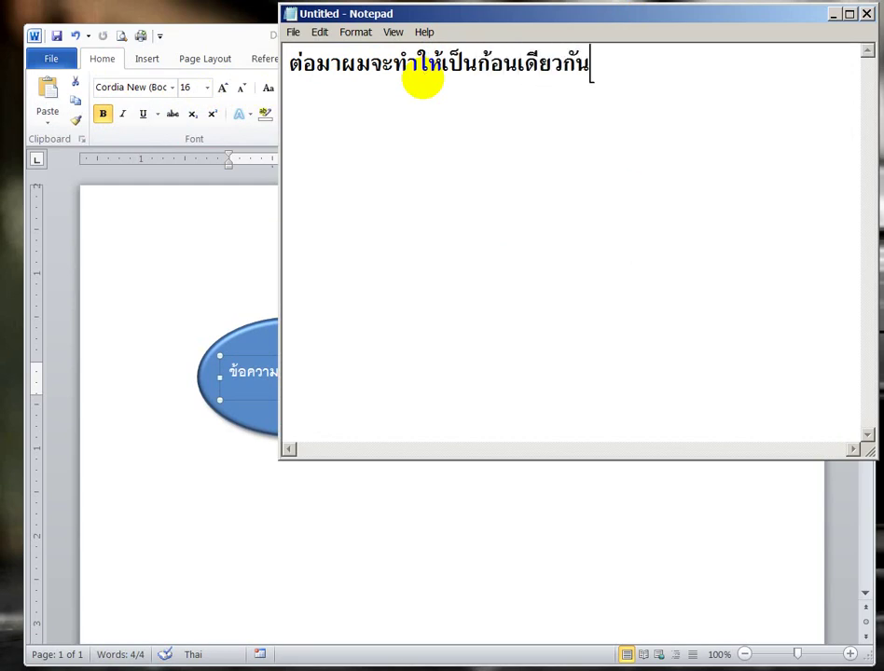
text(ด้วยกา)
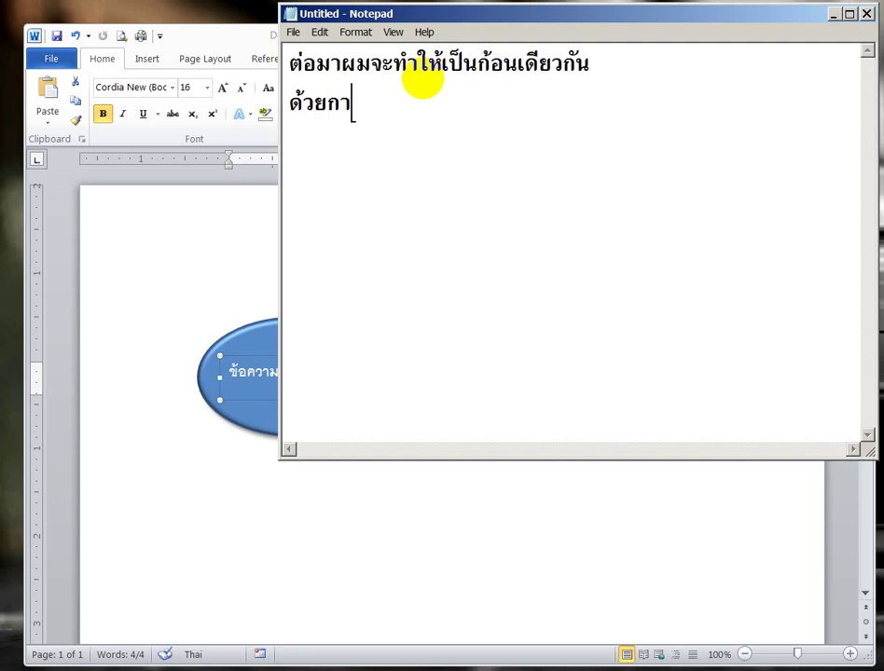
text(รจัดกลุ่)
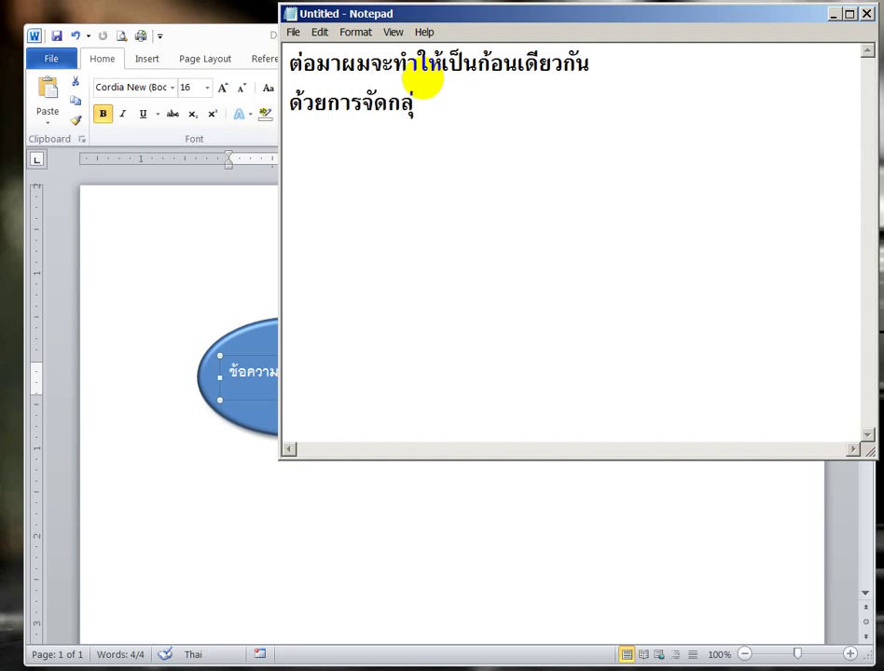
text(มให้)
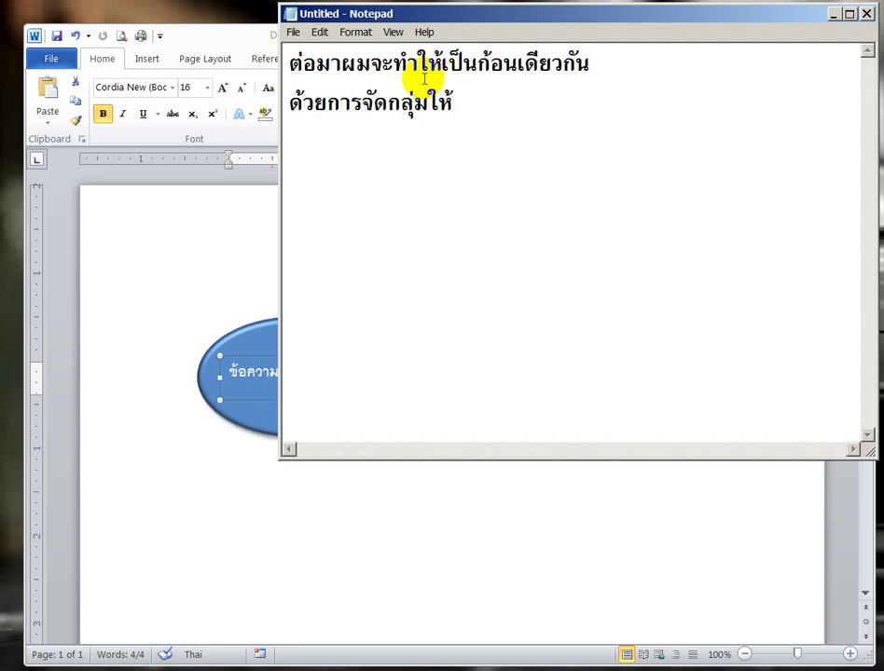
text(ติดกัน)
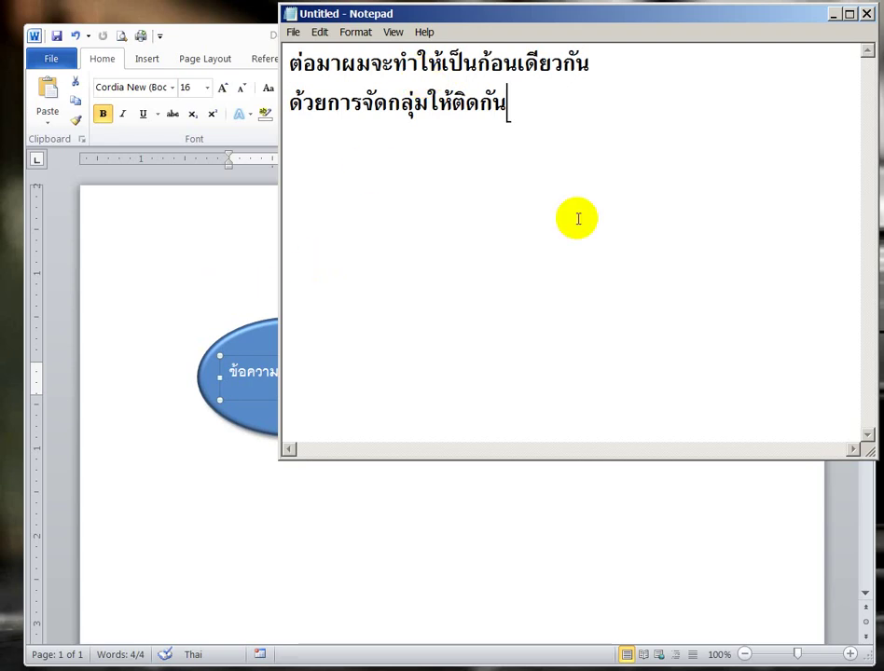
In Word, select the ellipse and the word 'ที่นี่' in its label to check it.
click(182, 270)
click(339, 418)
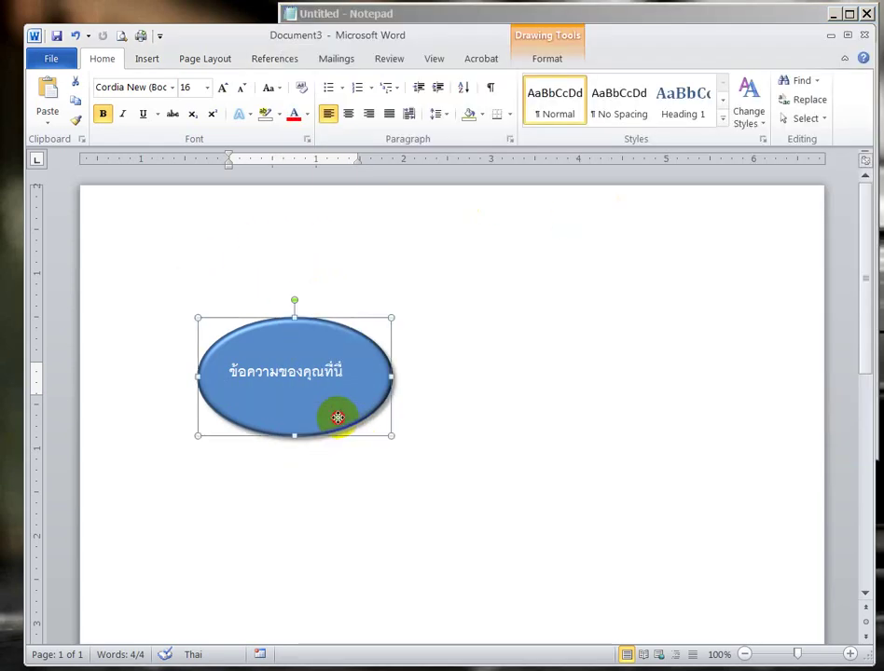
double_click(335, 371)
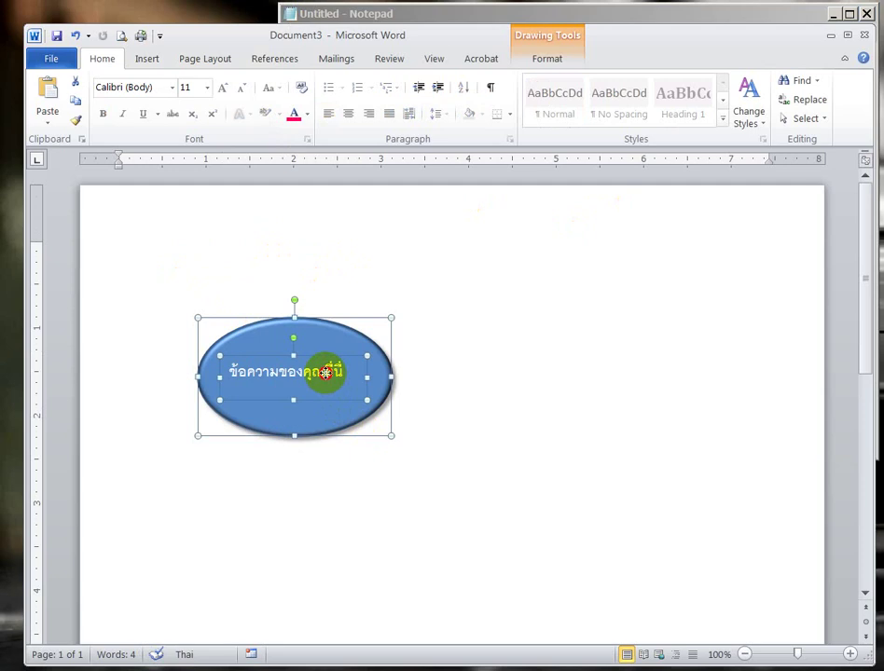
click(728, 16)
Add Thai note lines about Shift-clicking the lower oval and its text, ending 'แล้วคลิกขวาเรียกคำสั่ง'.
text(ค)
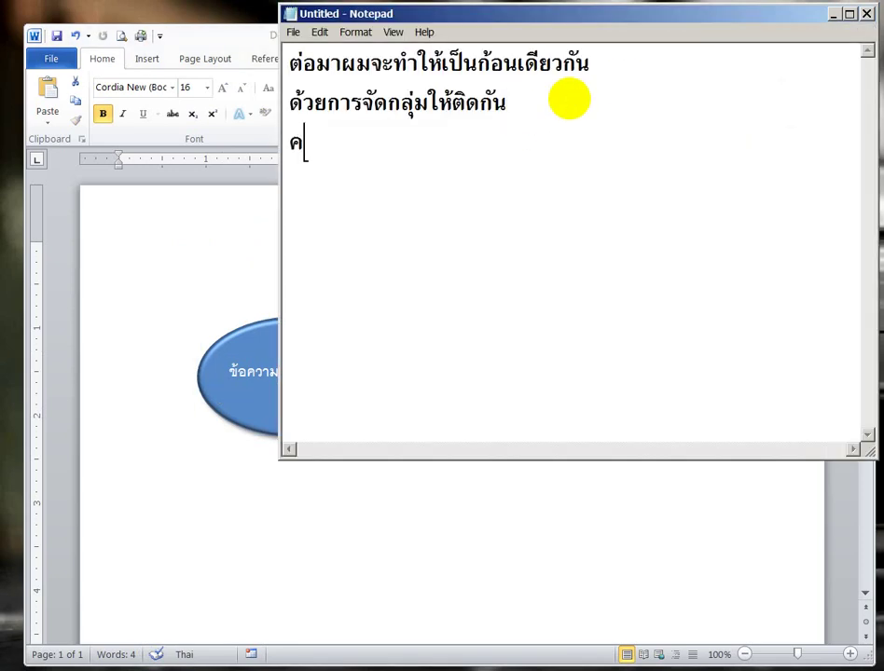
text(ลิก)
text(วงรีด้)
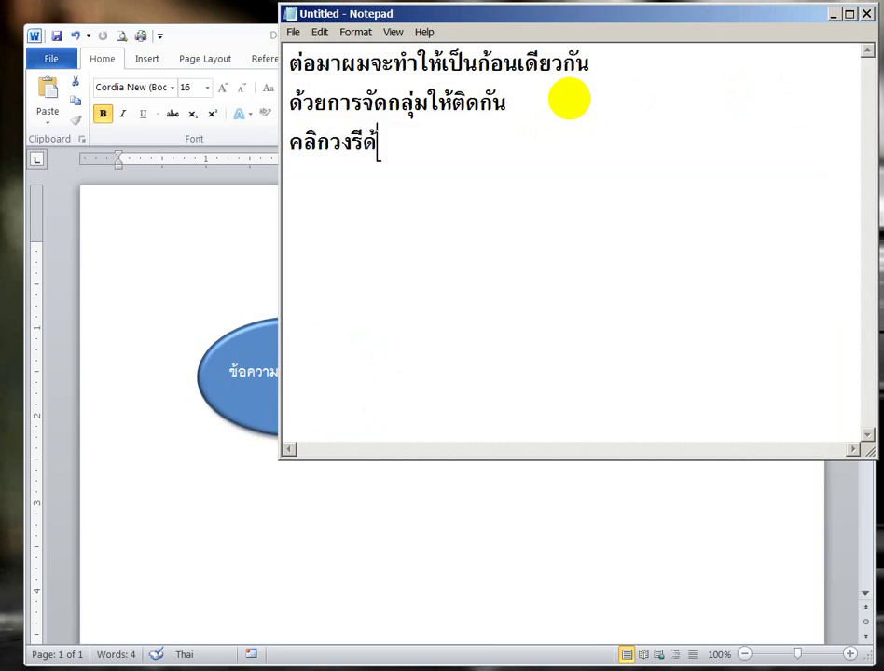
text(านล่าง)
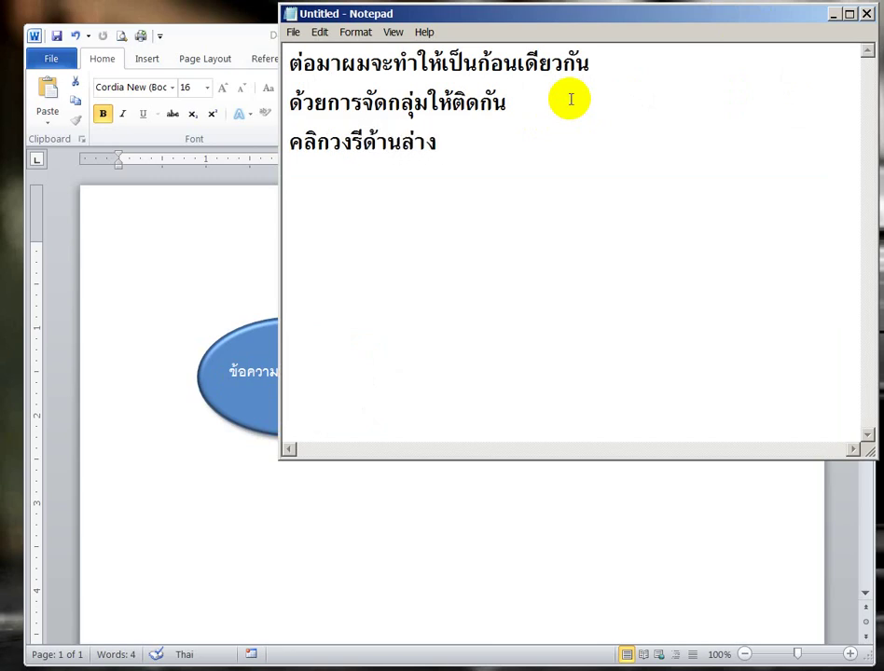
text( กด ชิป)
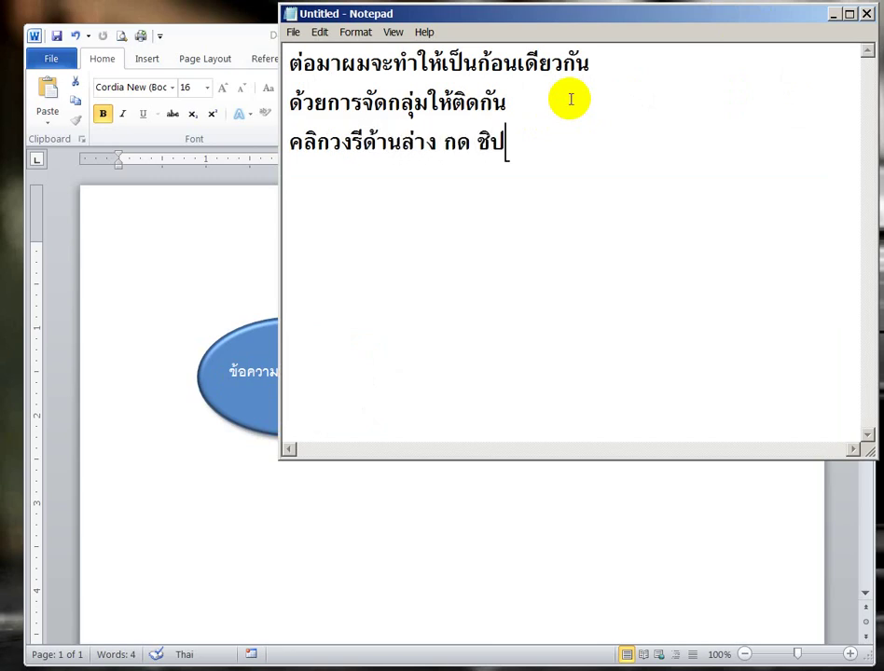
text( แช่ไ)
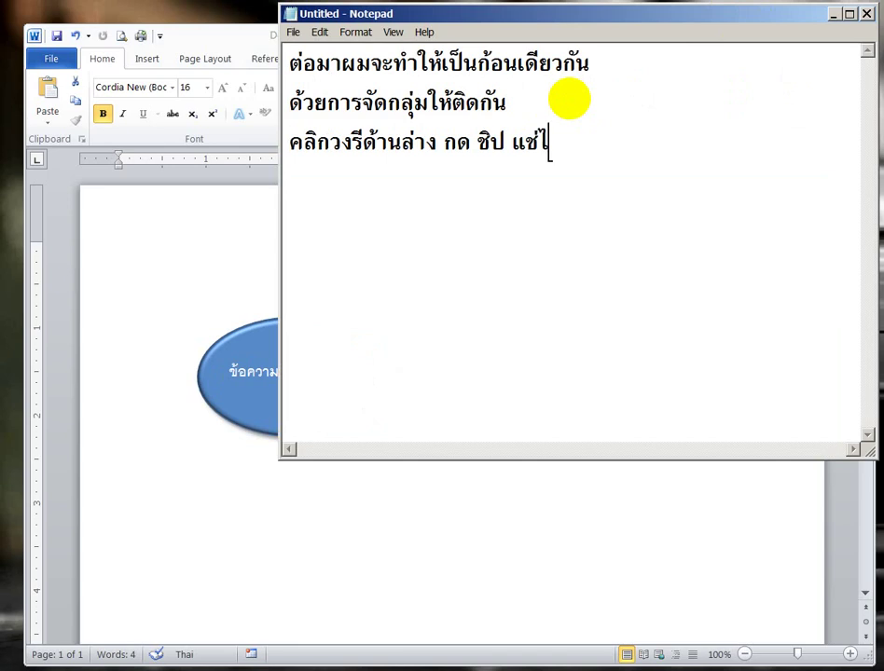
text(ว้)
text(ก)
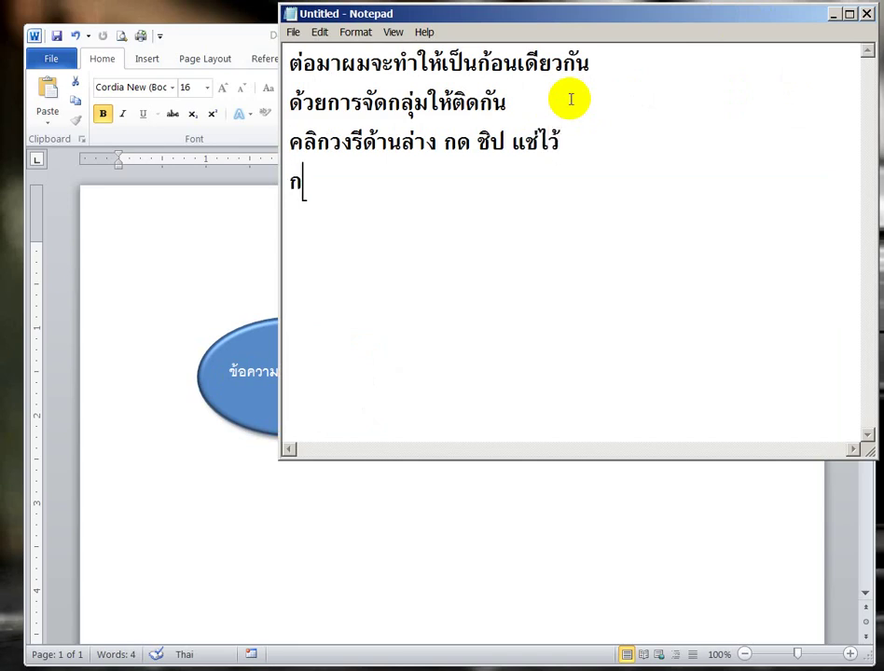
text(ดตัวอัก)
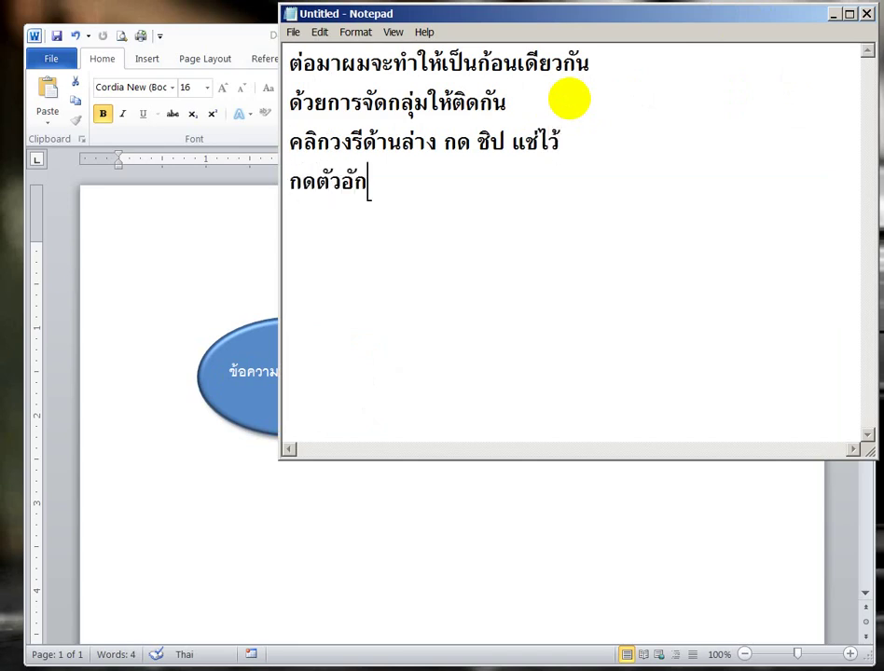
text(า)
text(รต่อเลย)
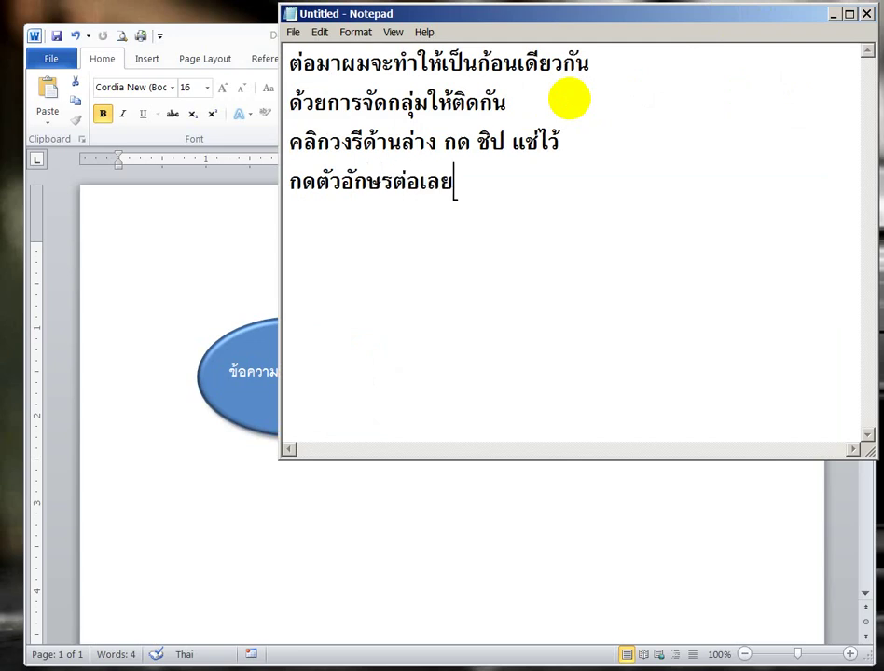
key(Return)
text(แ)
text(ล้ว)
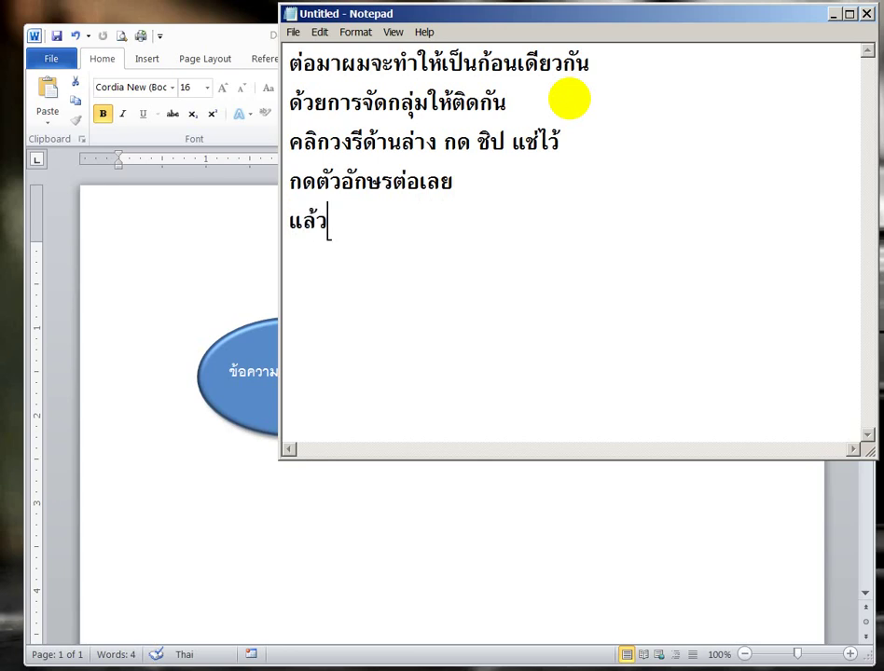
text(คลิก)
text(ขว)
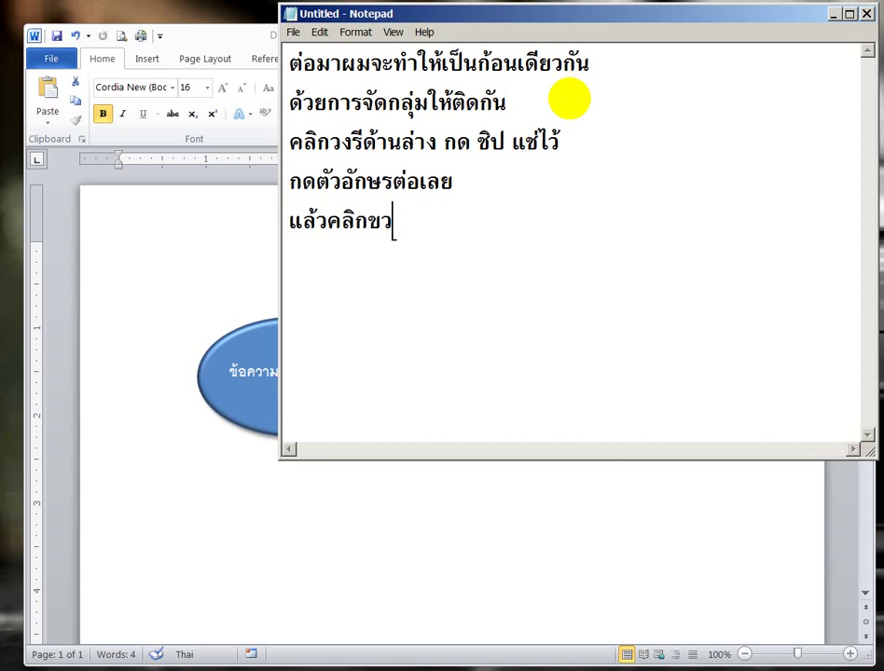
text(าเรียก)
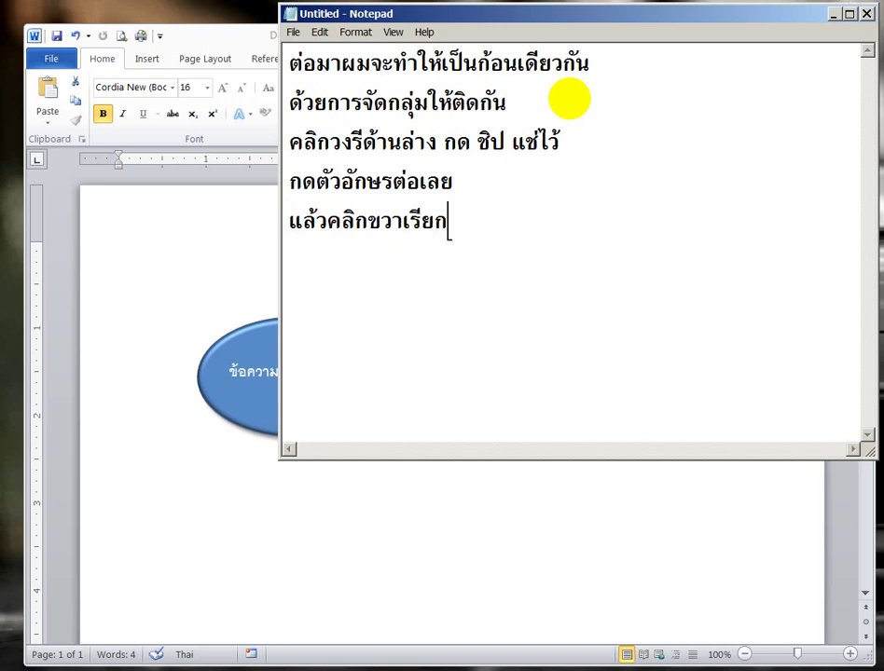
text(คำสั่ง)
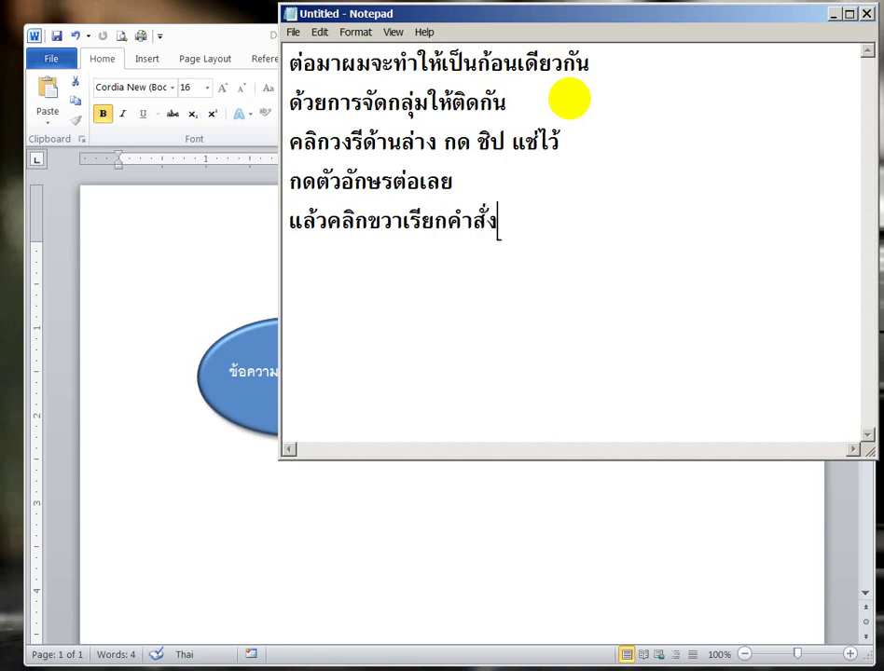
click(258, 260)
Select the oval with its label text box, group them via right-click Group, and reselect the group.
click(355, 606)
click(345, 346)
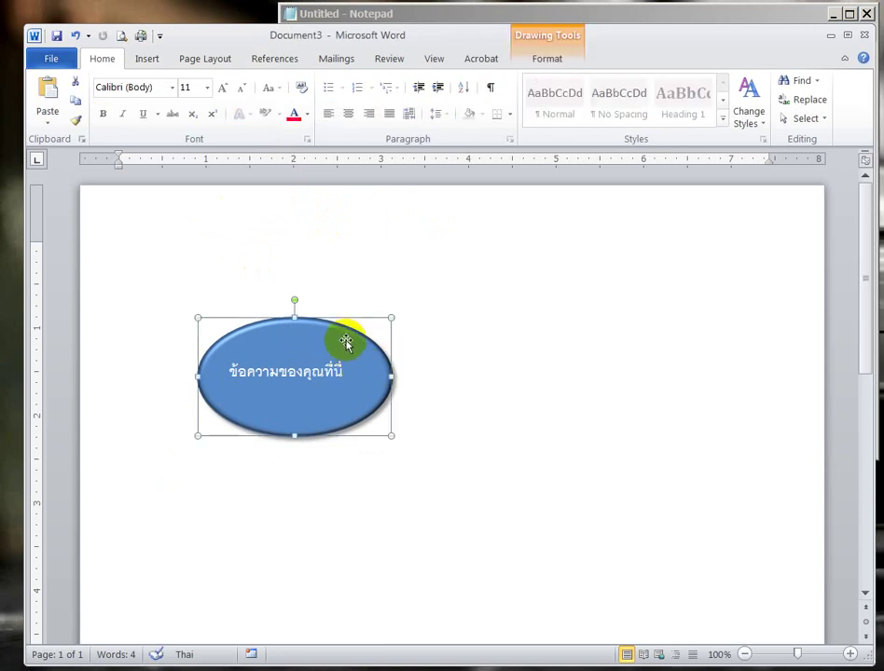
double_click(331, 371)
drag(331, 371, 318, 369)
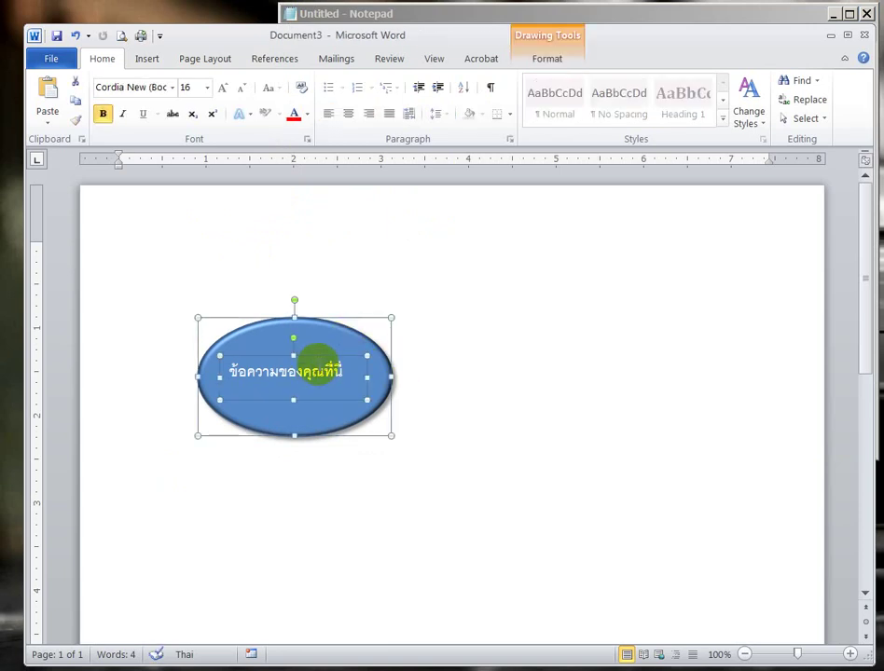
right_click(317, 364)
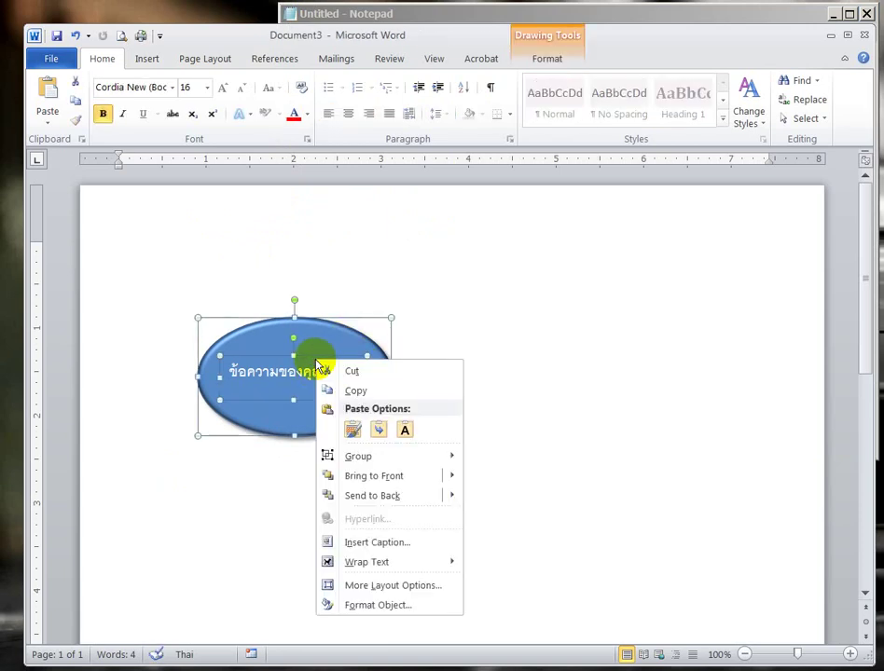
mouse_move(366, 459)
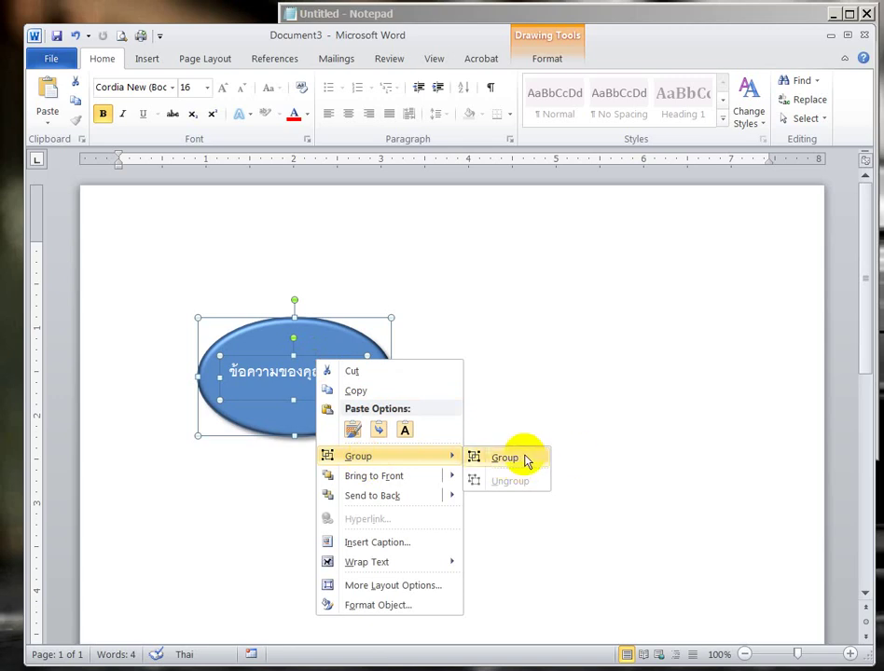
click(520, 466)
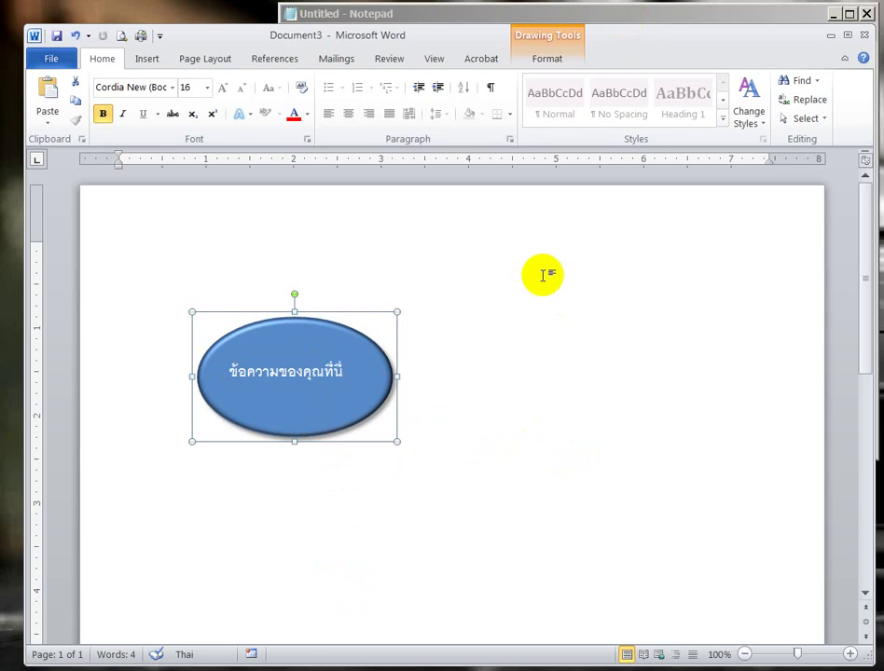
click(514, 330)
click(388, 366)
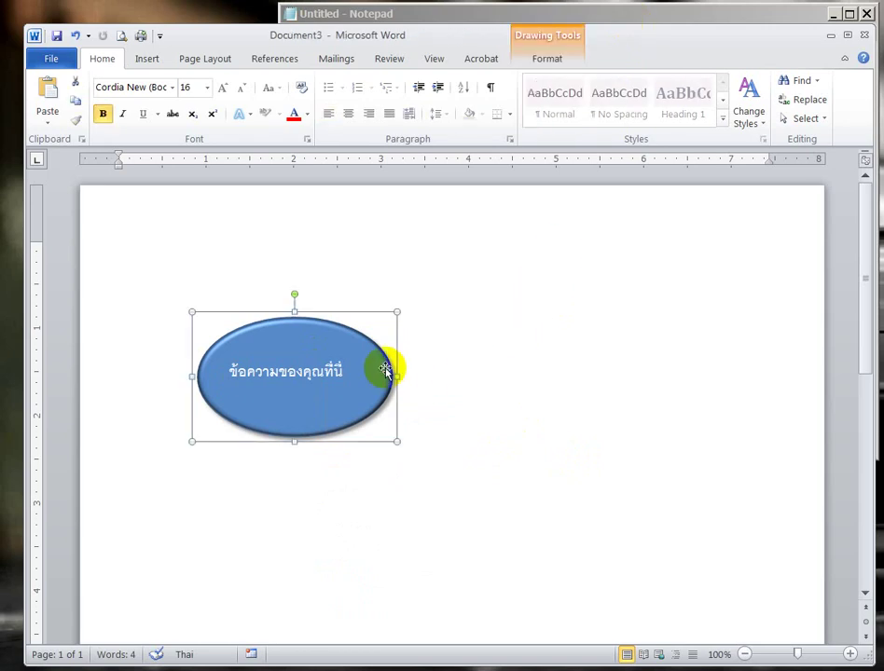
Add Notepad lines saying the shapes are joined and copies will be made with Ctrl+Shift+Alt-drag.
click(641, 20)
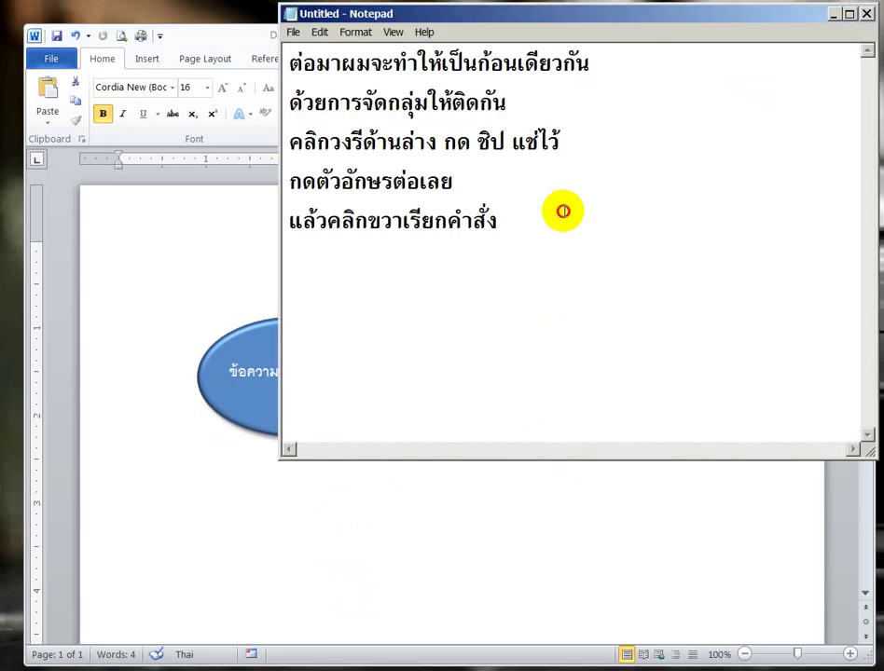
text(ติก)
key(BackSpace)
text(ดกันแล้วครับ)
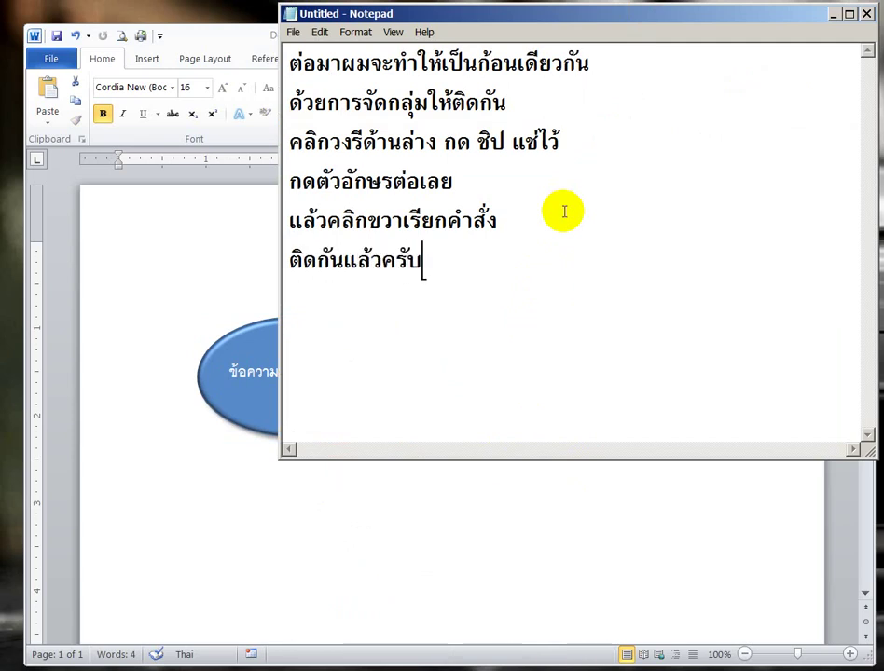
text(มา ผมจะกอป มาอ)
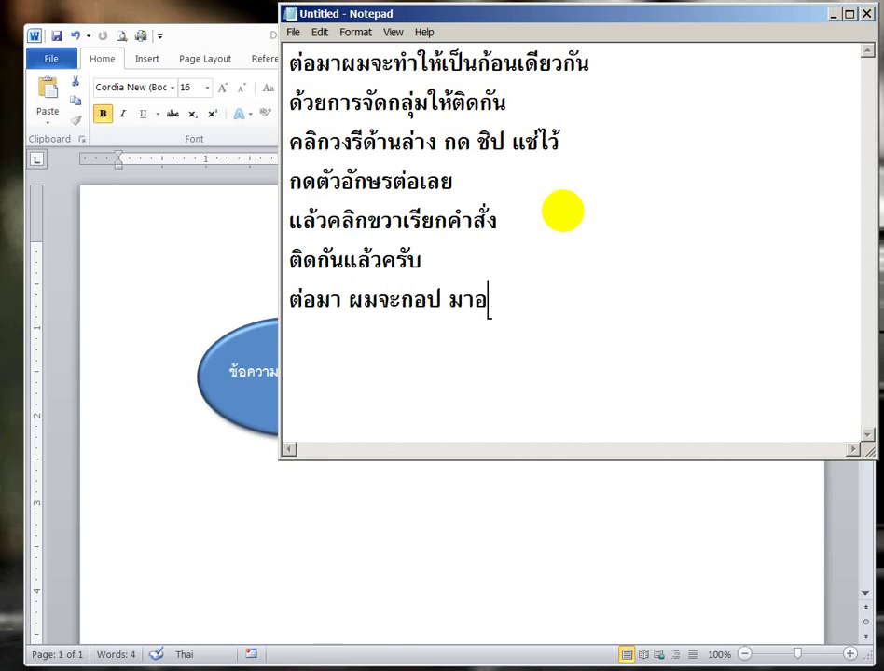
text(ีก หลายๆตัว)
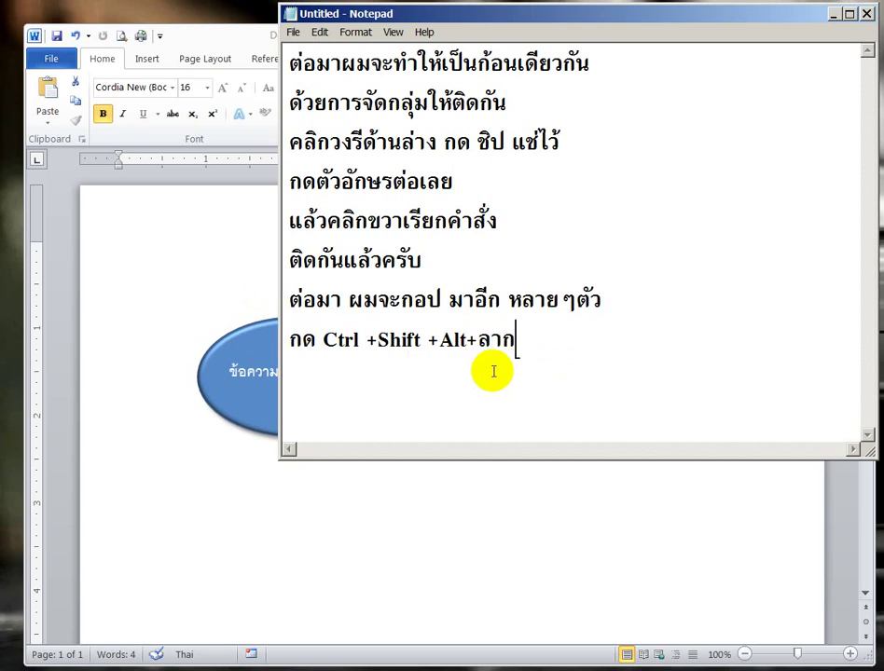
click(240, 45)
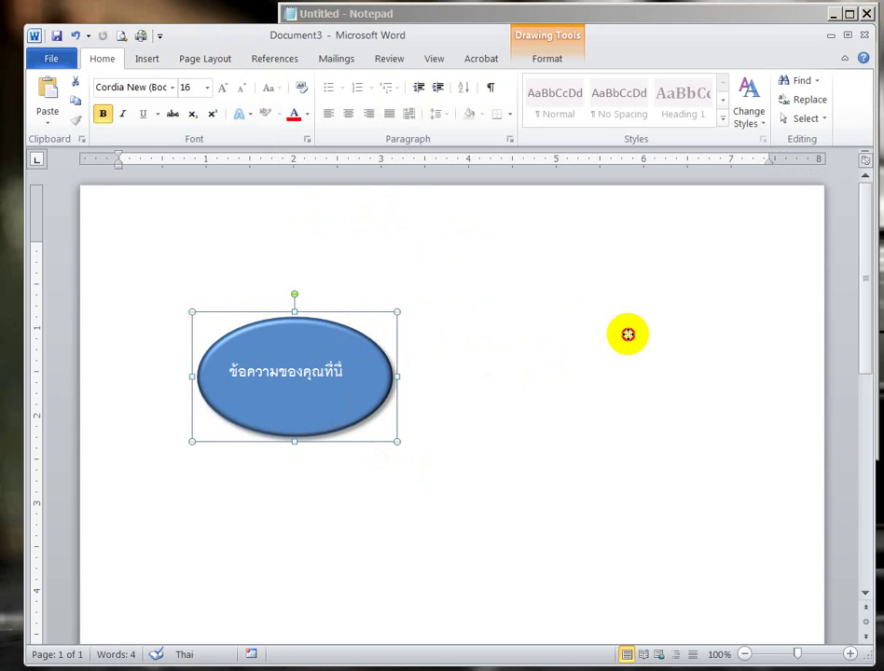
Ctrl+Shift+Alt-drag the grouped oval to make two more copies, one placed below.
drag(627, 334, 627, 334)
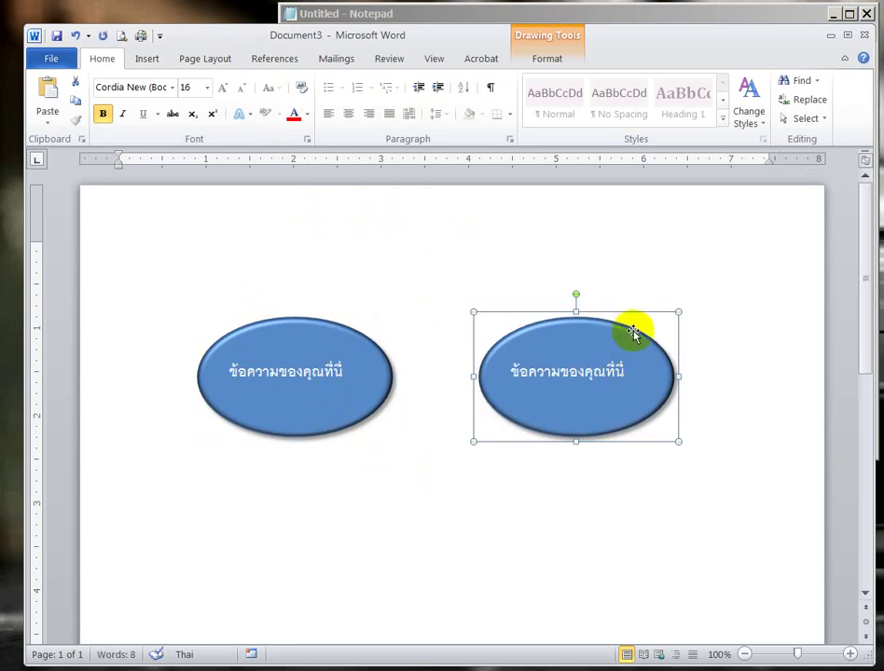
mouse_move(618, 345)
mouse_down()
mouse_move(454, 345)
mouse_move(448, 513)
mouse_up()
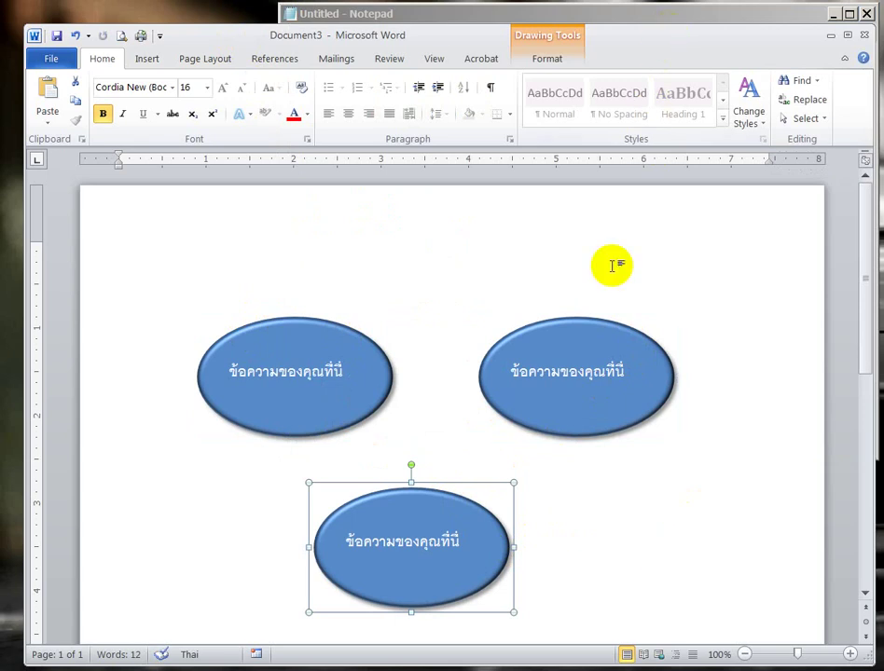
click(613, 329)
click(623, 317)
Move the right oval up-right and the left oval up-left into a triangle, then select the right label's placeholder words.
click(610, 329)
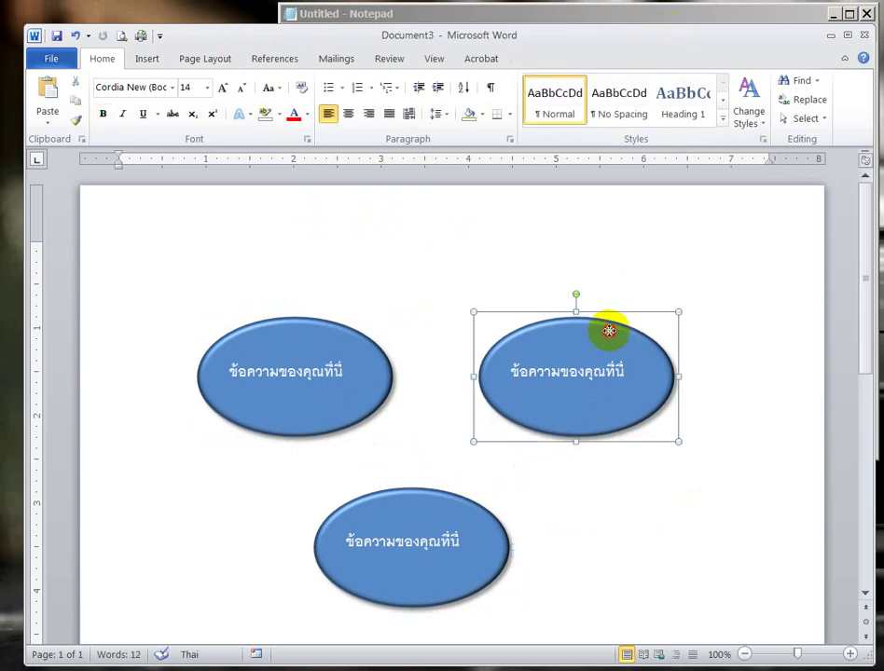
drag(619, 322, 646, 252)
click(346, 336)
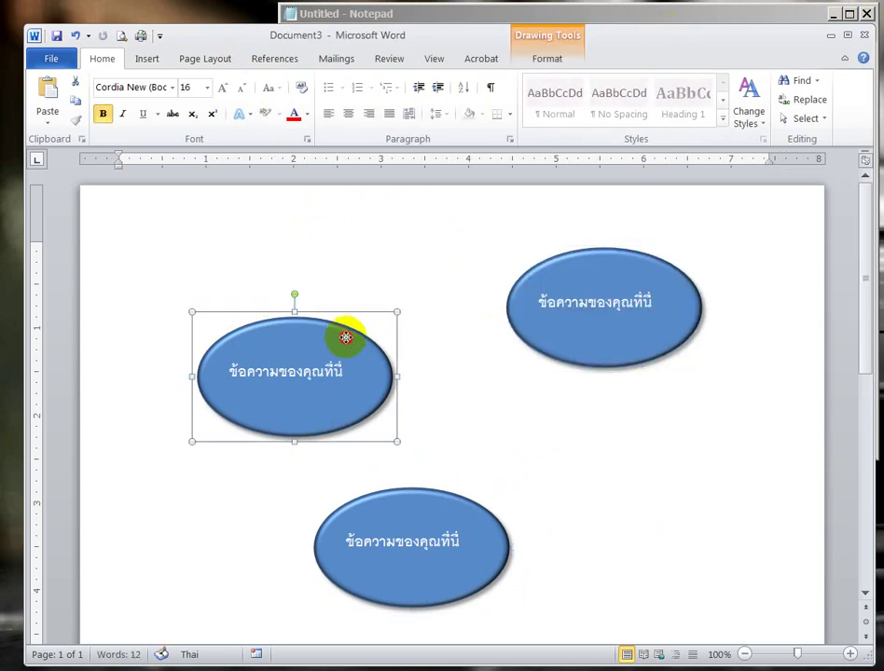
drag(337, 323, 291, 248)
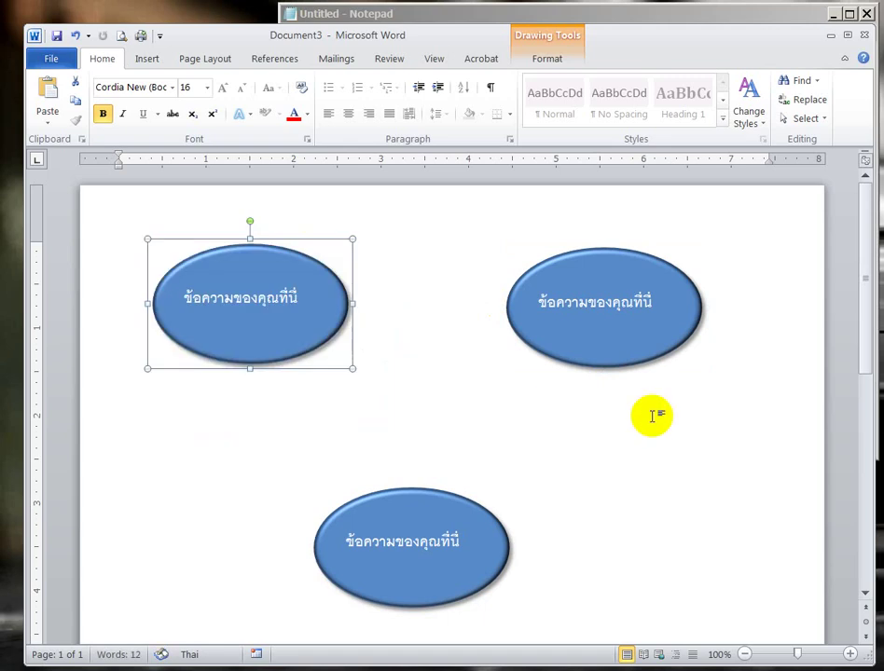
click(609, 320)
mouse_move(604, 308)
mouse_down()
mouse_move(580, 311)
mouse_move(683, 307)
mouse_up()
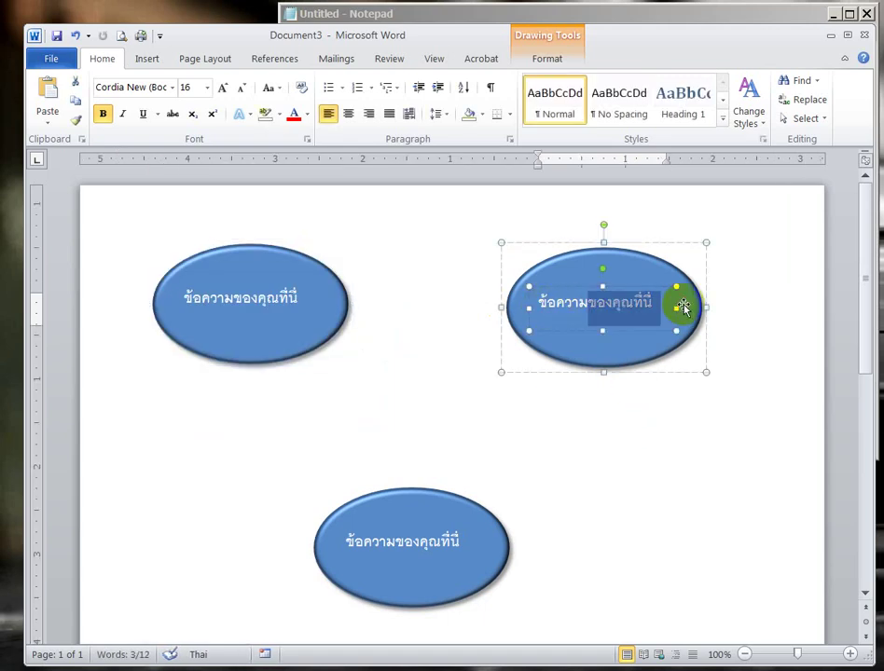
Finish the right oval's label as ข้อความ2, centre it and enlarge its font twice.
text(2)
drag(606, 315, 572, 300)
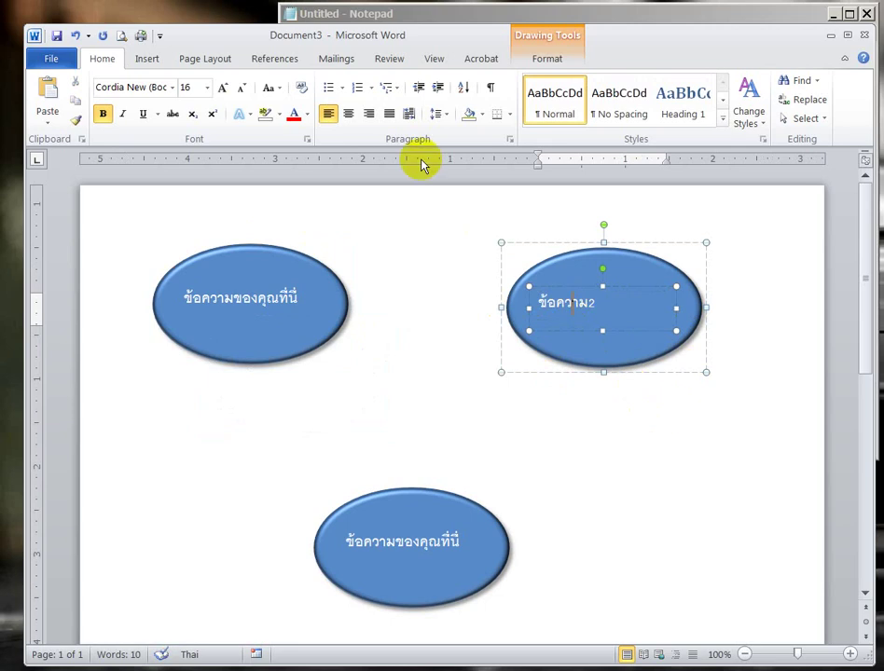
click(348, 113)
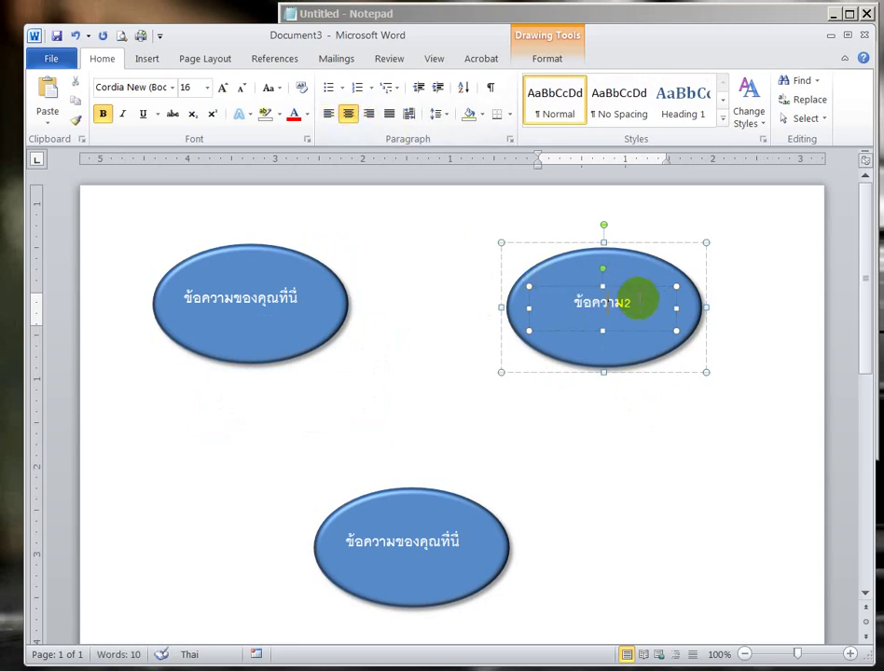
drag(637, 302, 560, 302)
click(224, 89)
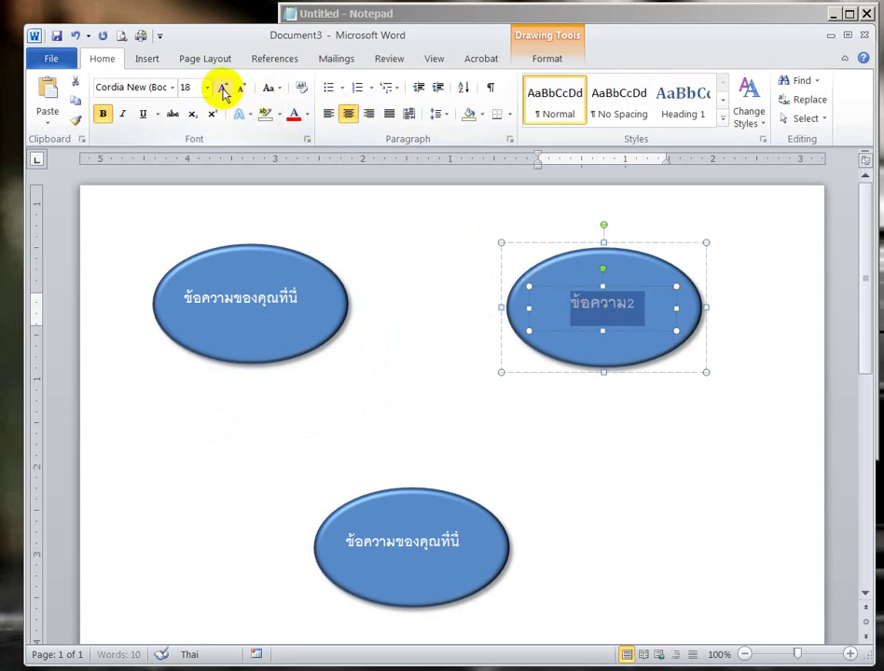
click(223, 89)
Relabel the bottom oval ข้อความ3, centre it and enlarge its font twice.
click(406, 543)
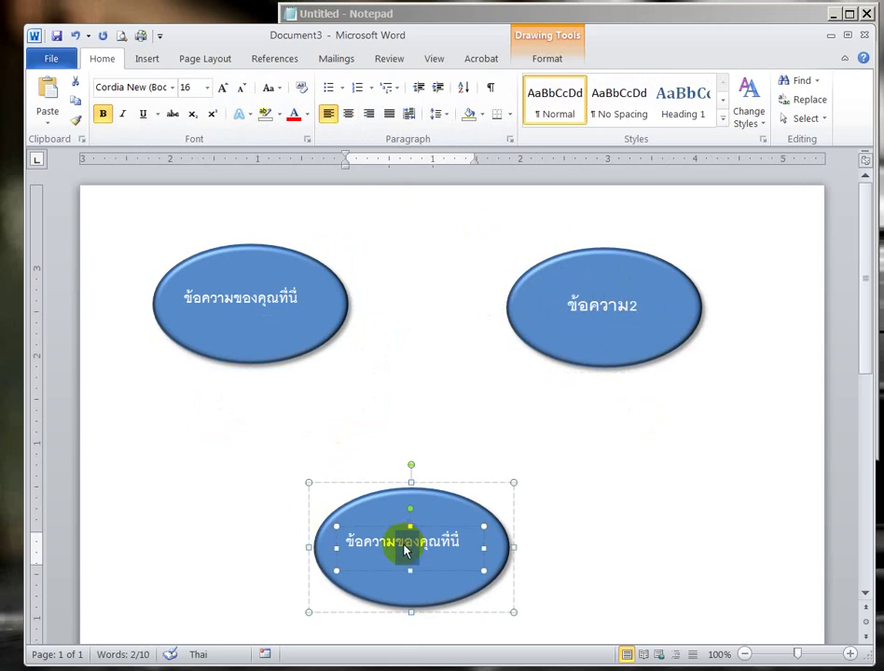
drag(403, 548, 487, 540)
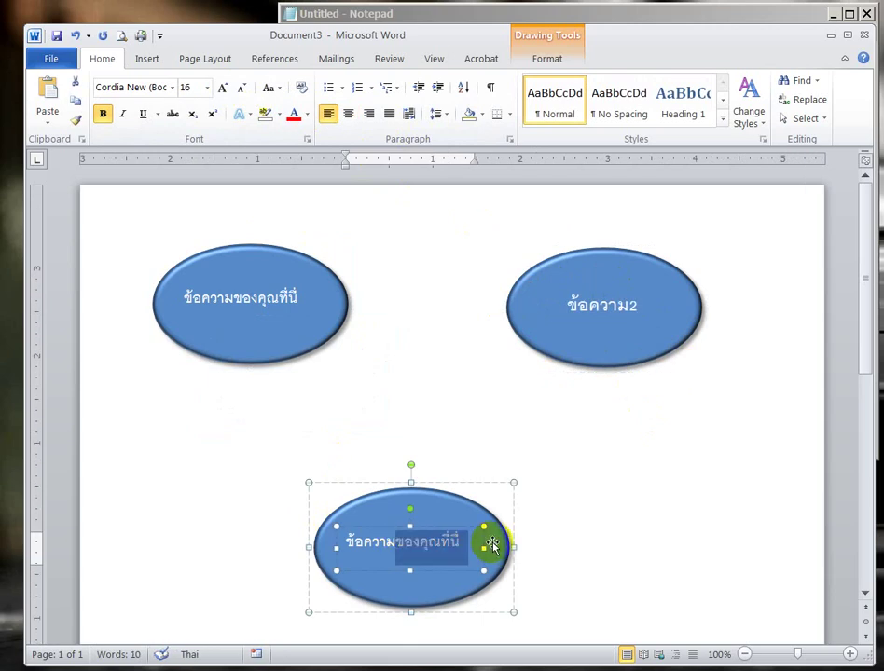
text(3)
click(424, 539)
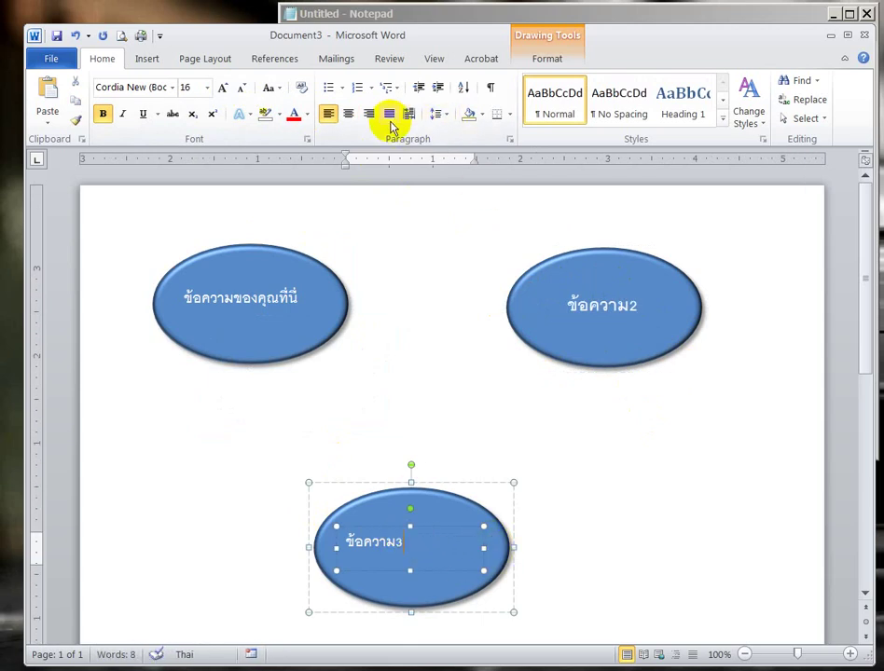
click(349, 114)
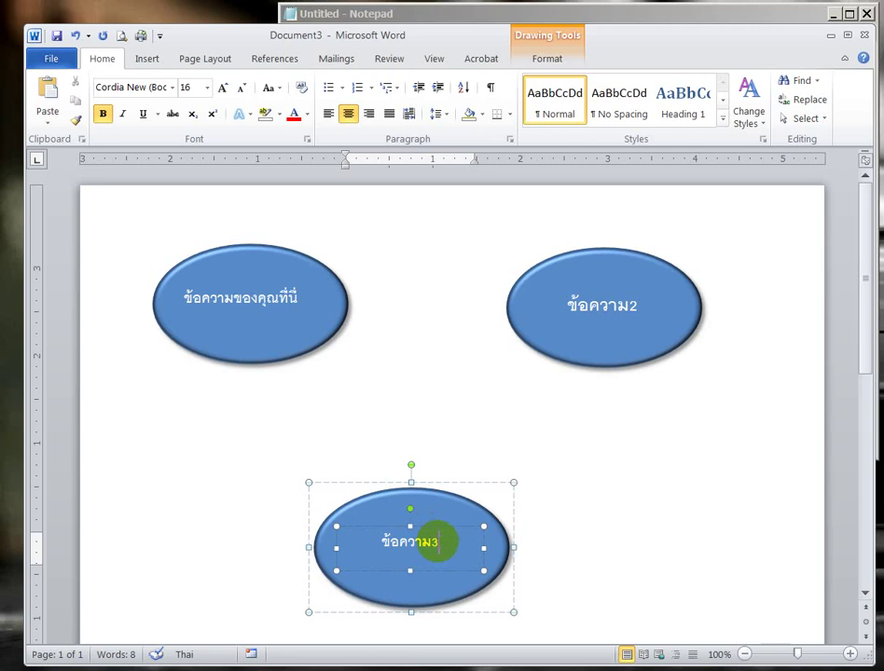
drag(435, 537, 388, 543)
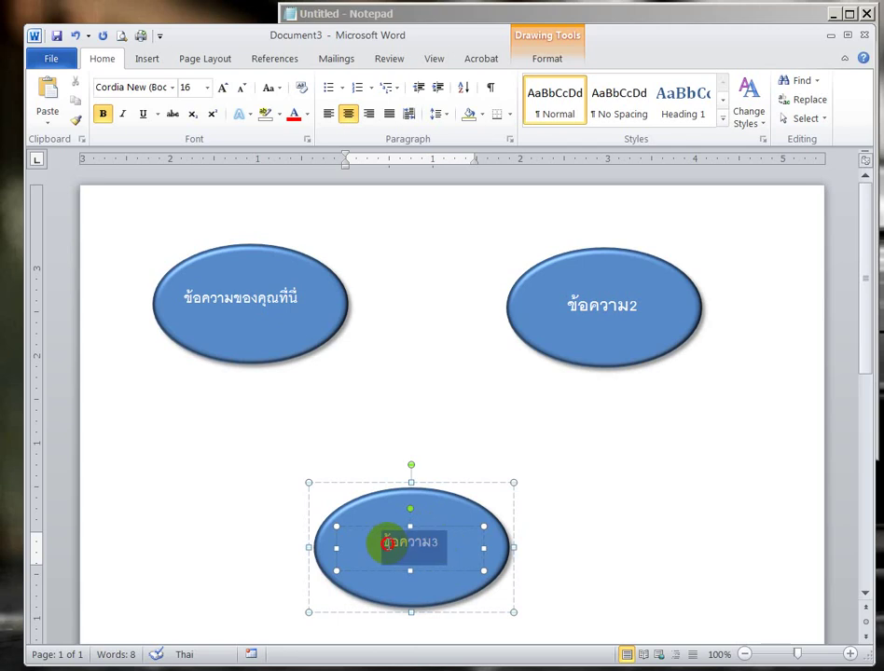
click(224, 89)
click(223, 88)
click(224, 89)
Relabel the top-left oval ข้อความ1, centre it and grow its font several sizes.
mouse_move(292, 296)
mouse_down()
mouse_move(228, 307)
mouse_move(351, 298)
mouse_up()
text(1)
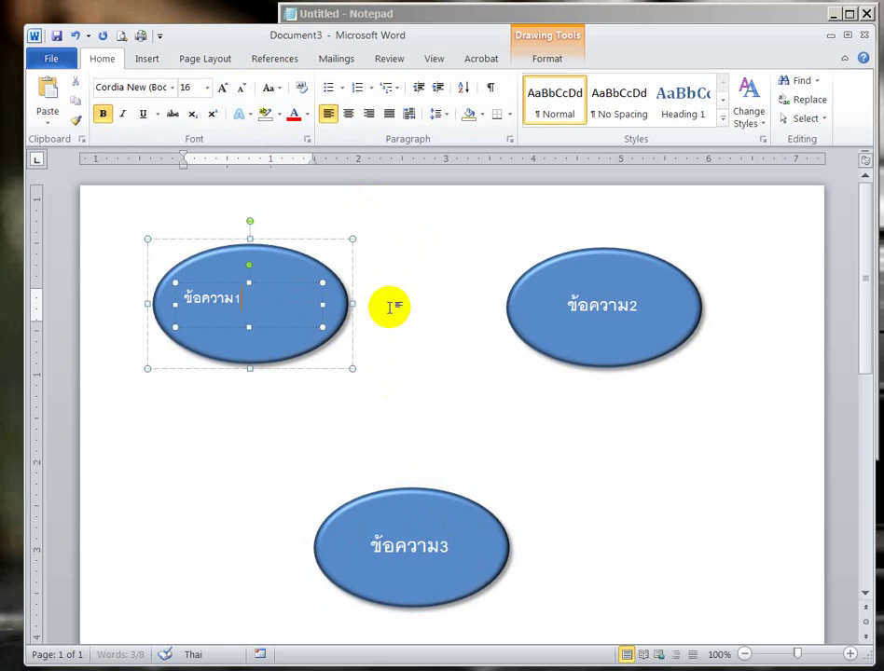
click(265, 306)
click(347, 114)
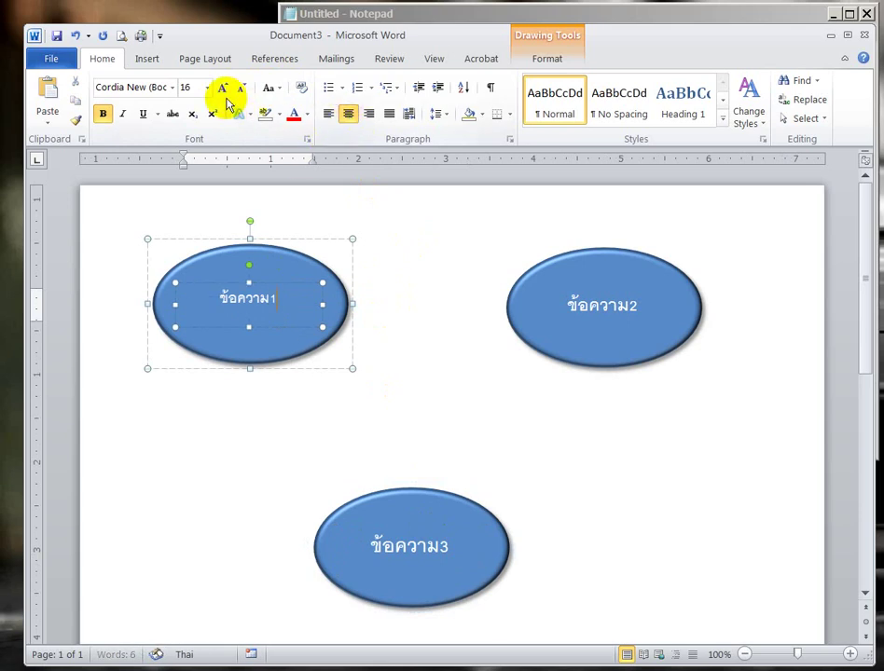
click(224, 89)
drag(279, 296, 203, 300)
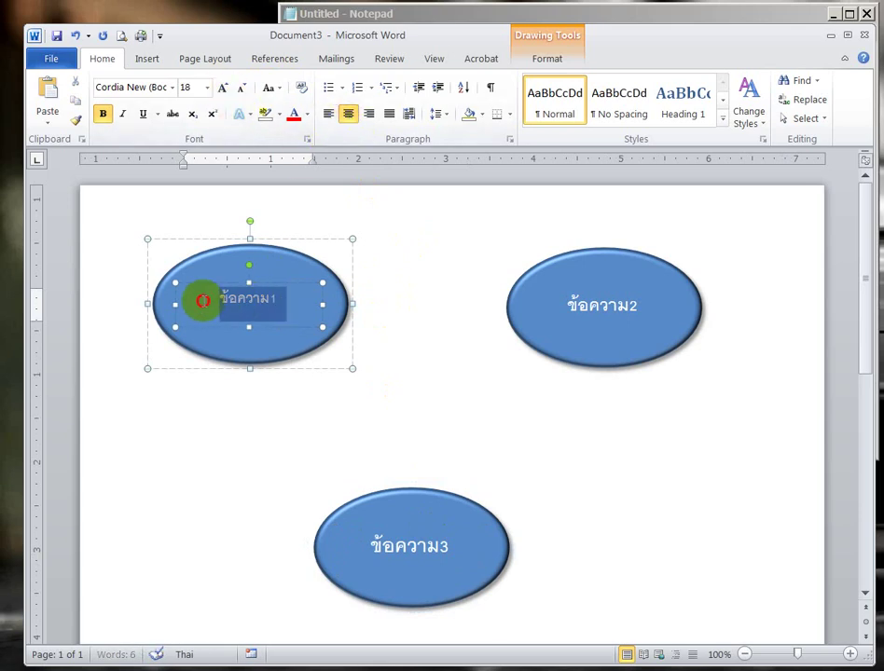
click(225, 82)
click(224, 87)
click(225, 87)
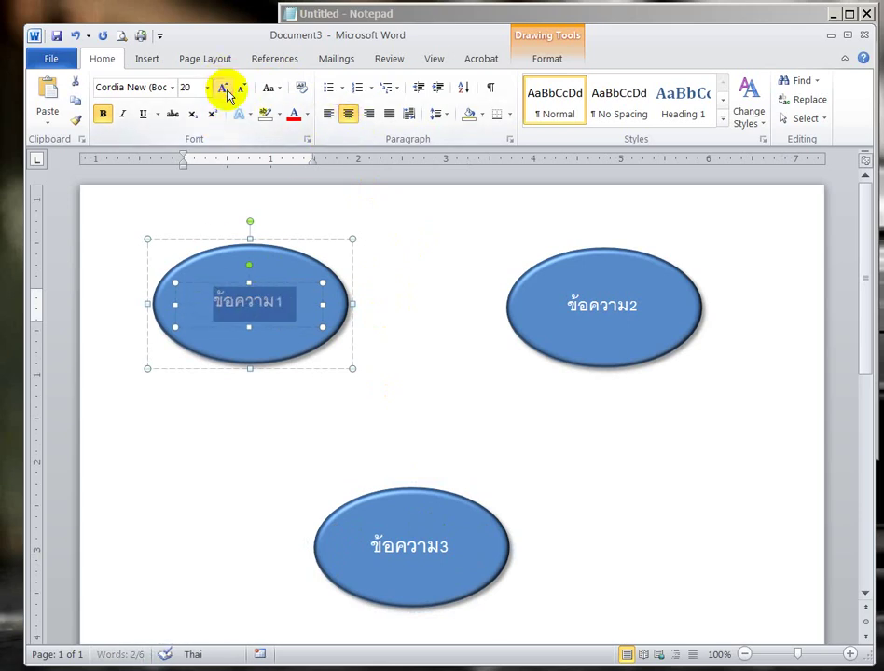
click(225, 88)
click(418, 430)
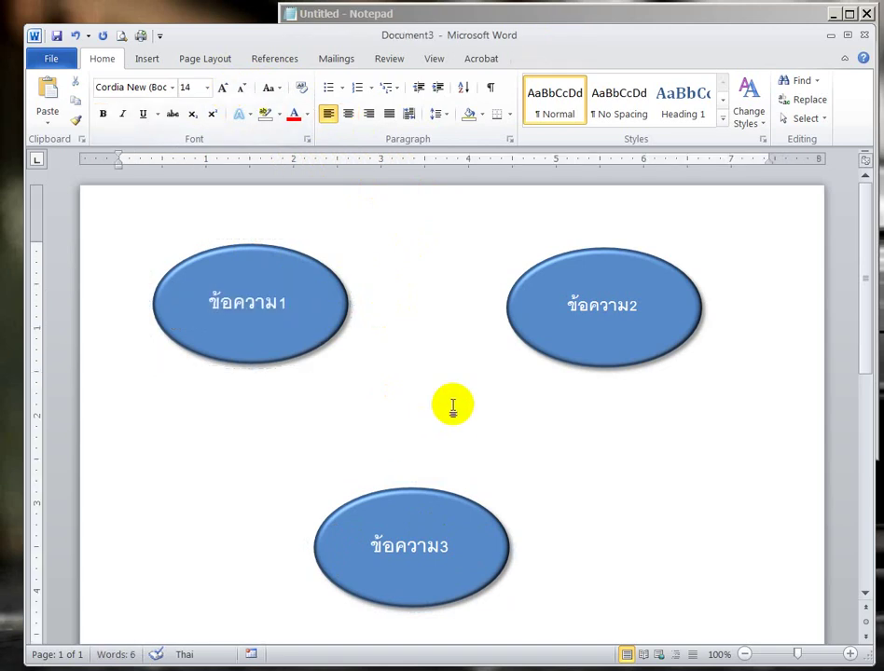
In Notepad, delete the old instruction text after ต่อมา, then return to the Word document.
click(573, 15)
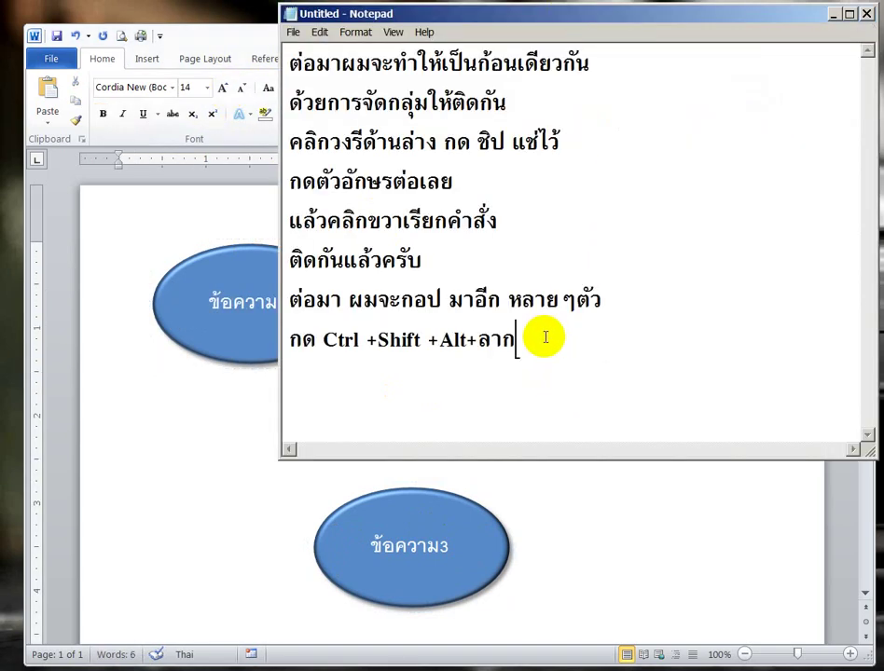
drag(545, 338, 250, 354)
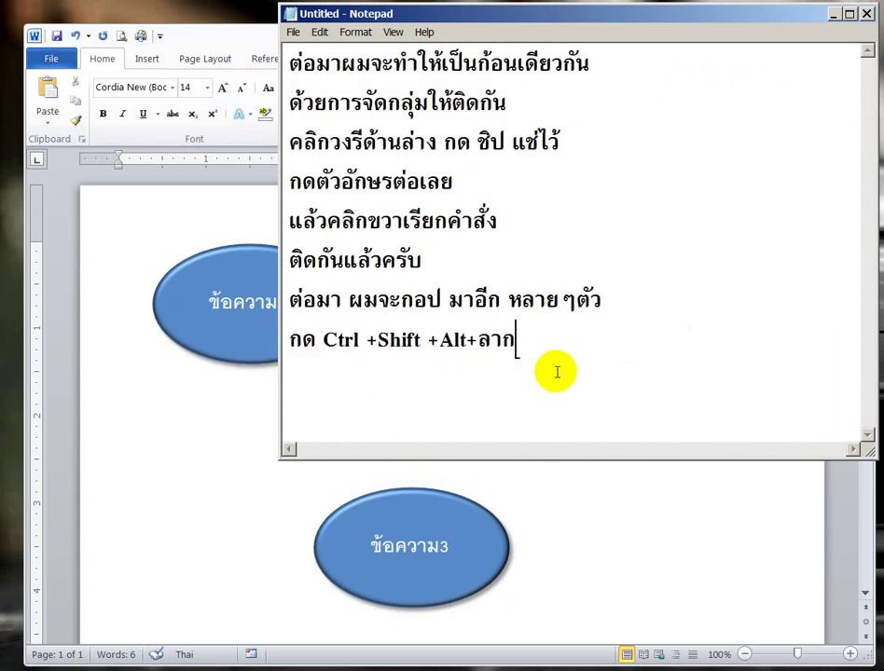
mouse_move(560, 369)
mouse_down()
mouse_move(237, 257)
mouse_move(251, 48)
mouse_up()
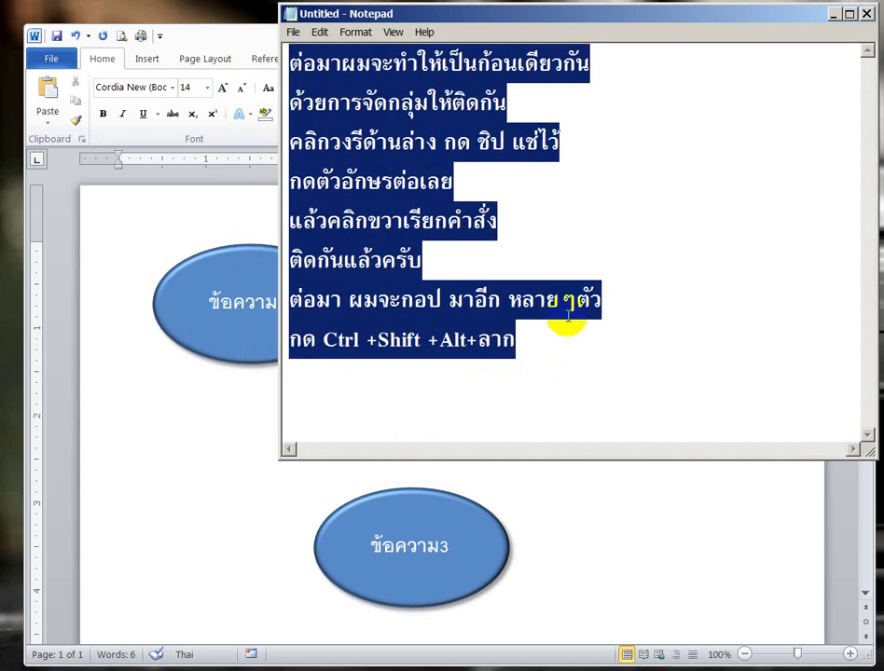
click(515, 365)
drag(465, 340, 226, 80)
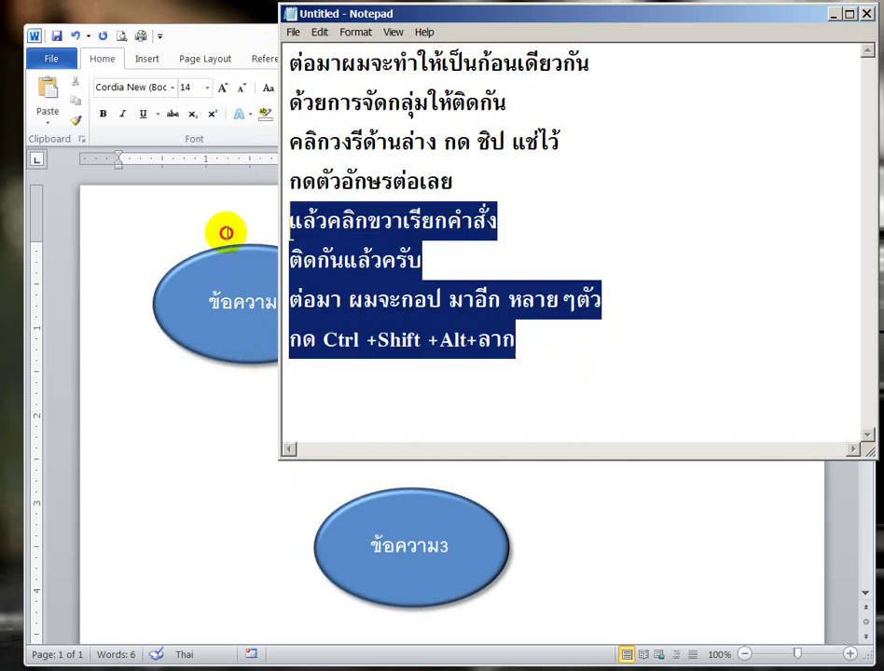
drag(341, 61, 676, 398)
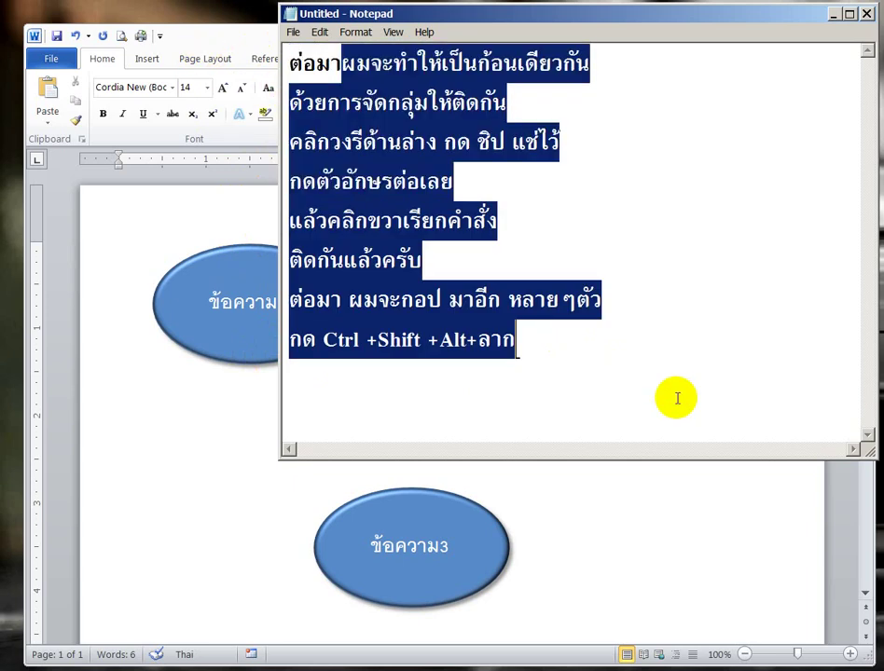
key(Delete)
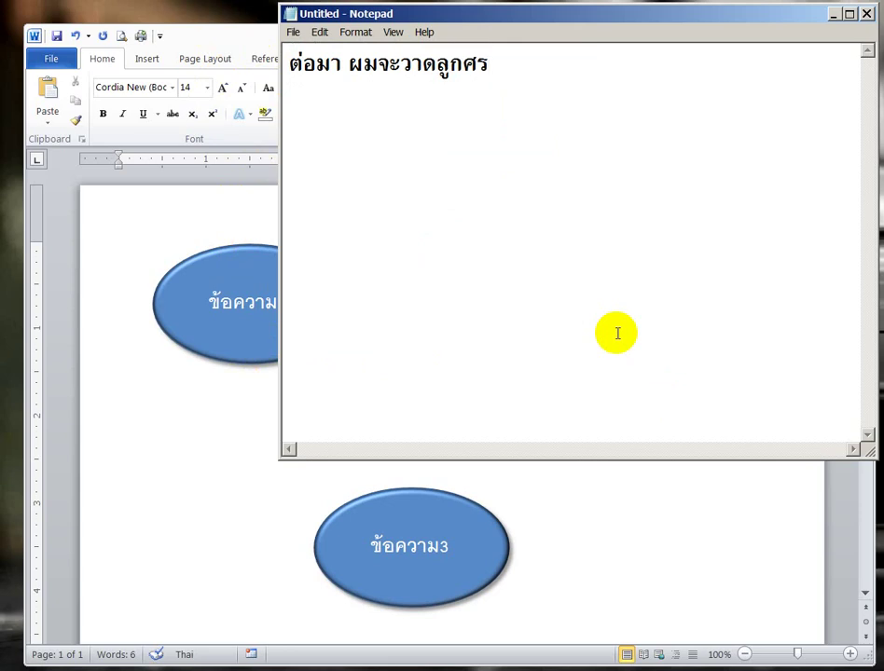
click(204, 478)
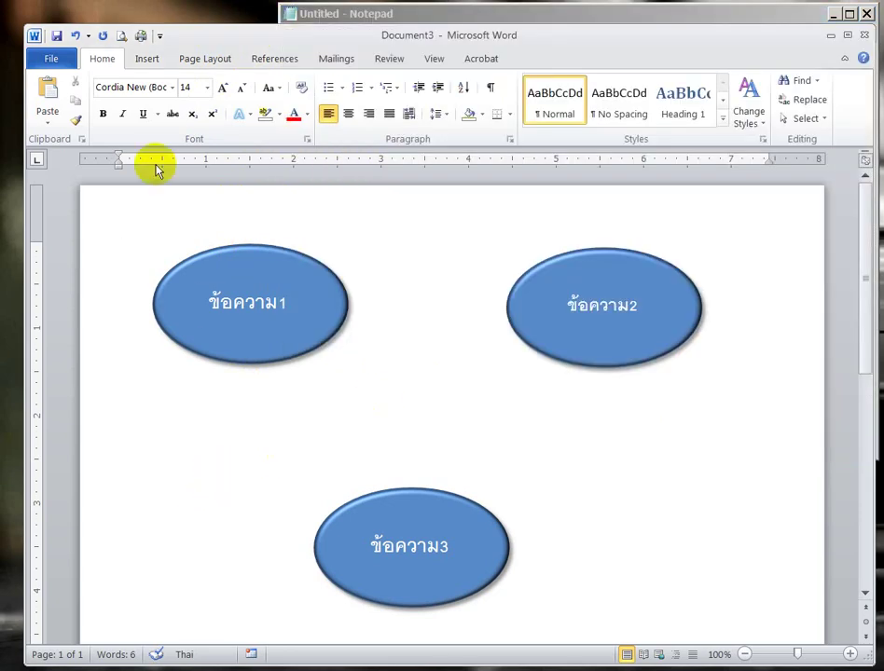
Draw an arrow from the ข้อความ1 oval to the ข้อความ2 oval with a thick teal line style.
click(148, 62)
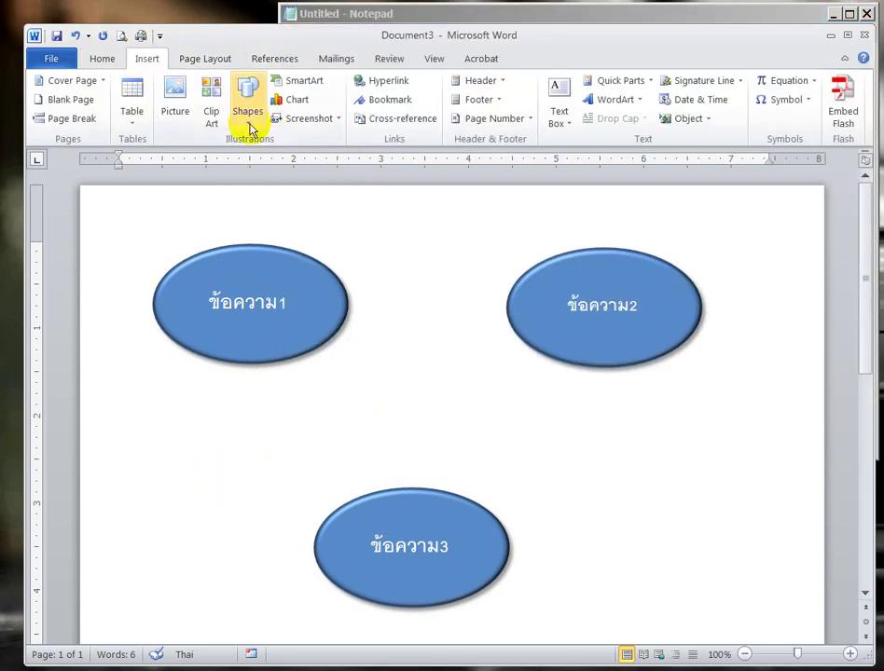
click(250, 117)
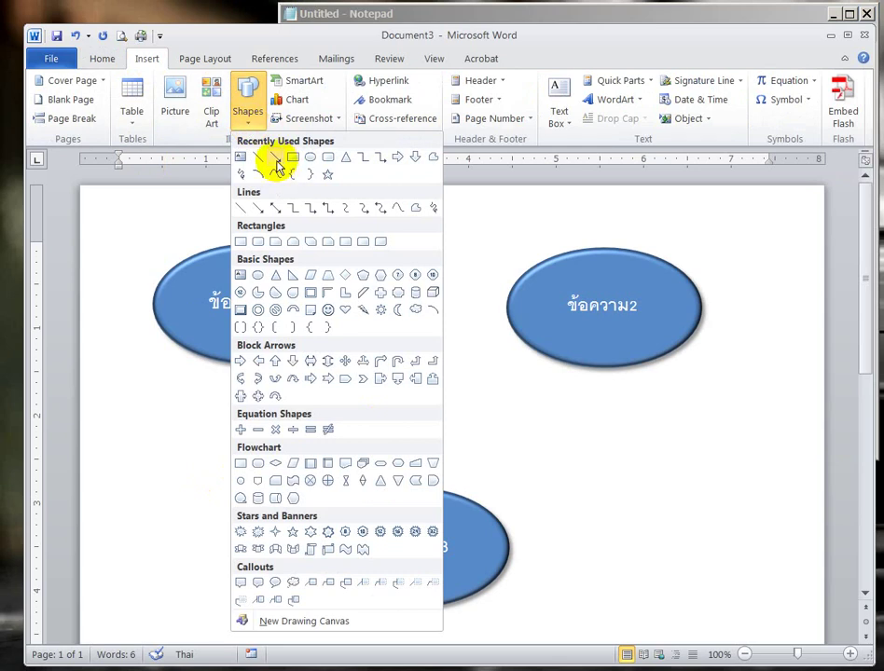
click(276, 163)
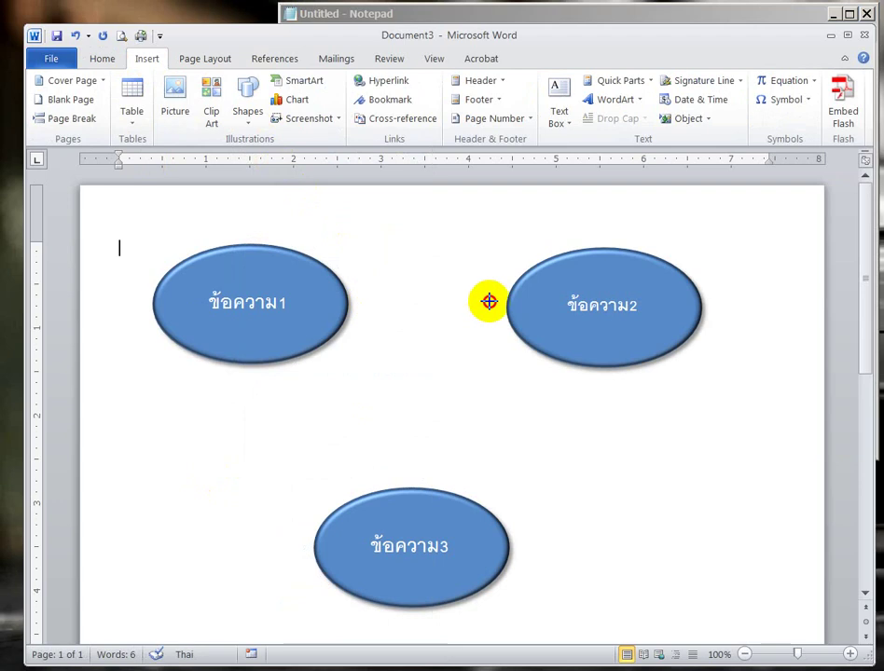
drag(369, 300, 490, 301)
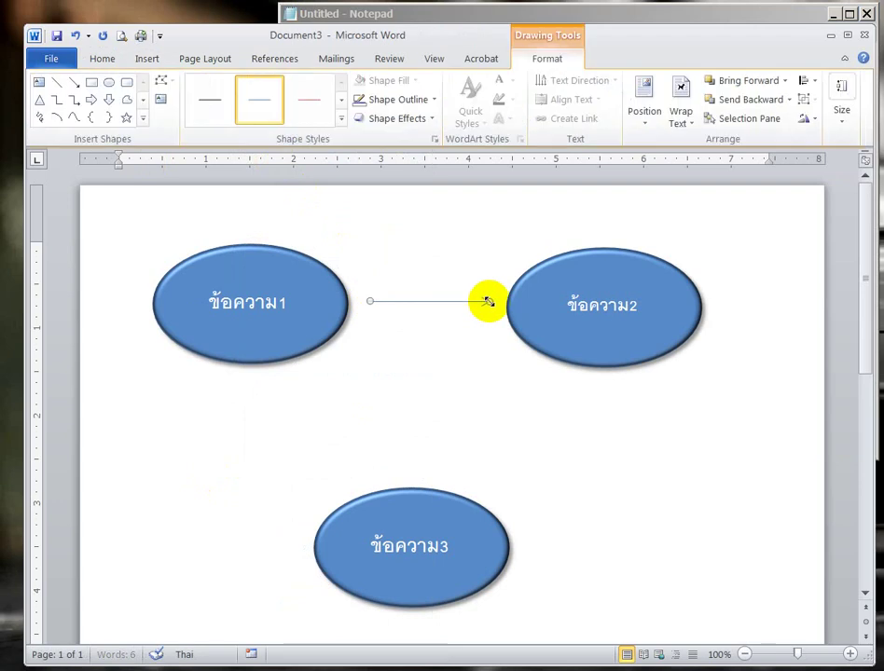
click(312, 112)
click(341, 119)
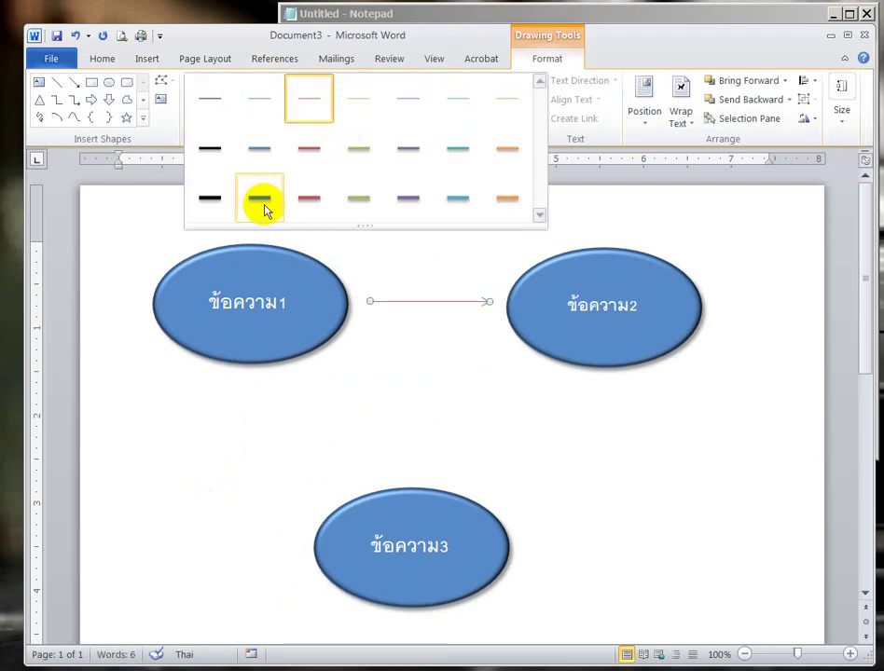
click(408, 199)
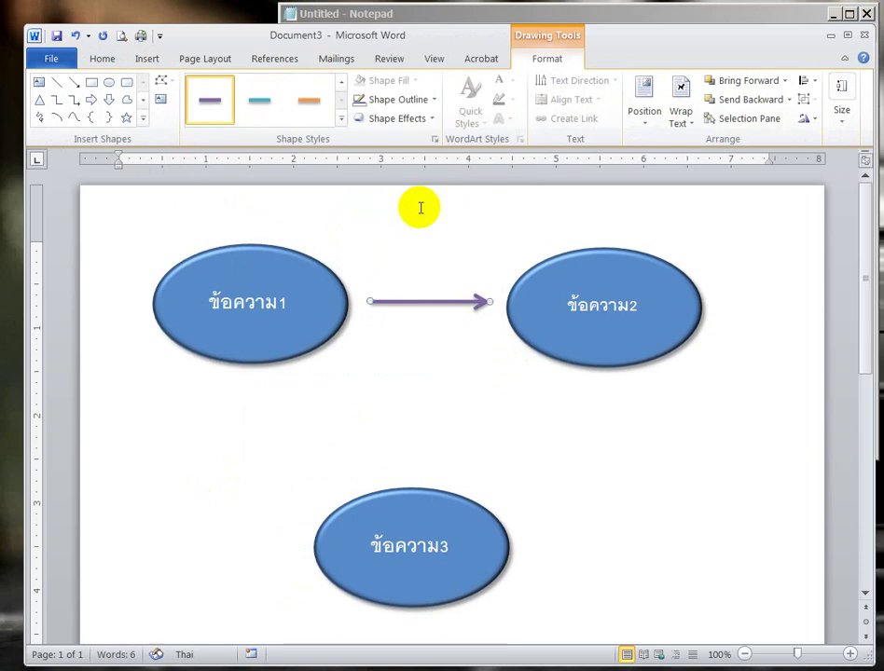
click(261, 104)
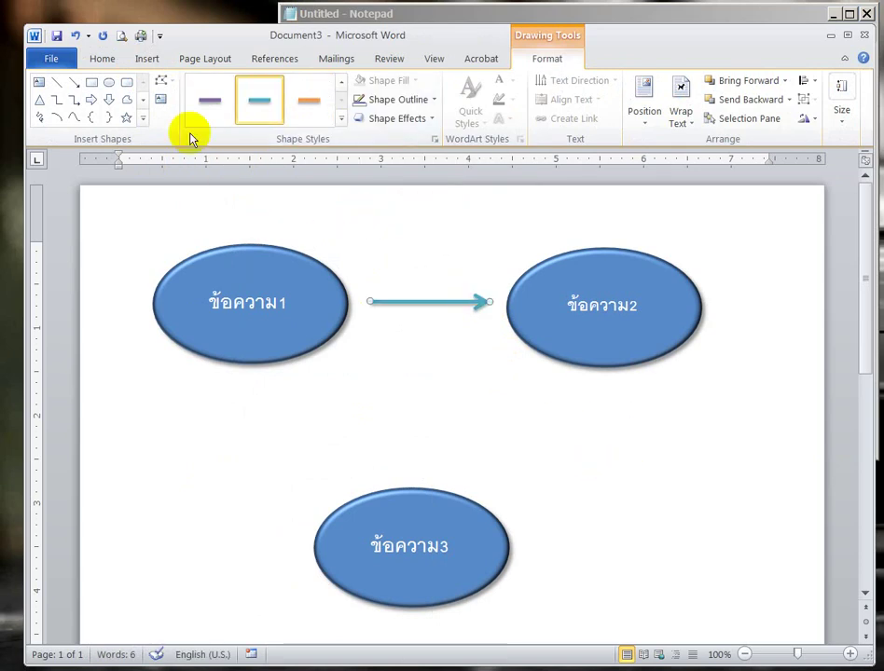
Draw a second arrow from the ข้อความ2 oval down to ข้อความ3 and give it a blue line style.
click(74, 83)
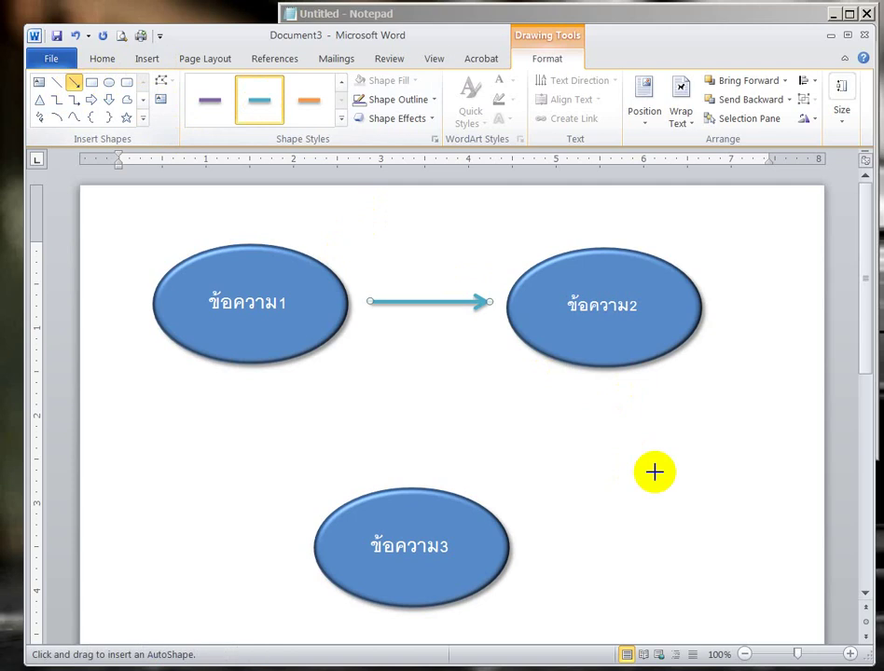
drag(591, 383, 505, 499)
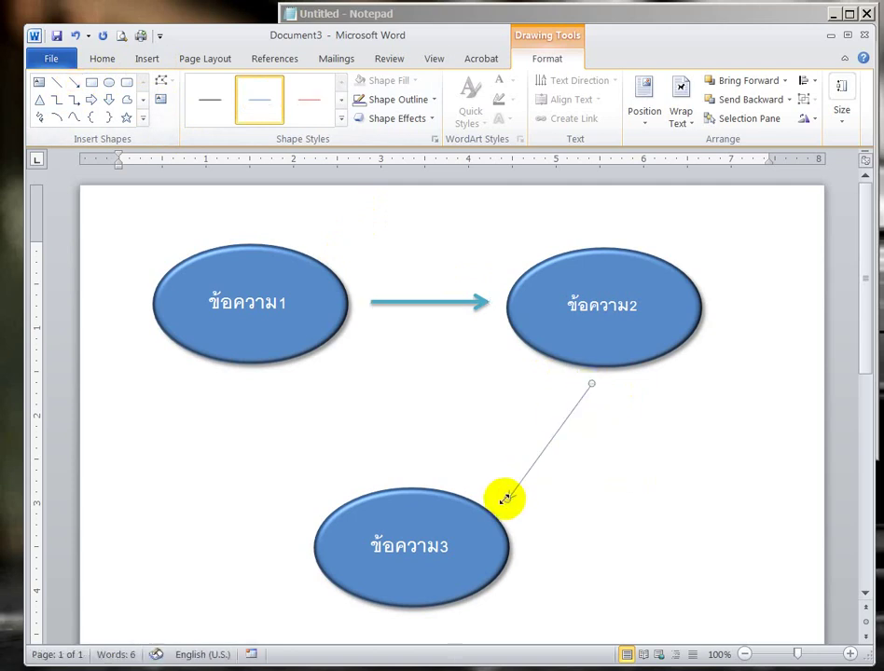
click(340, 118)
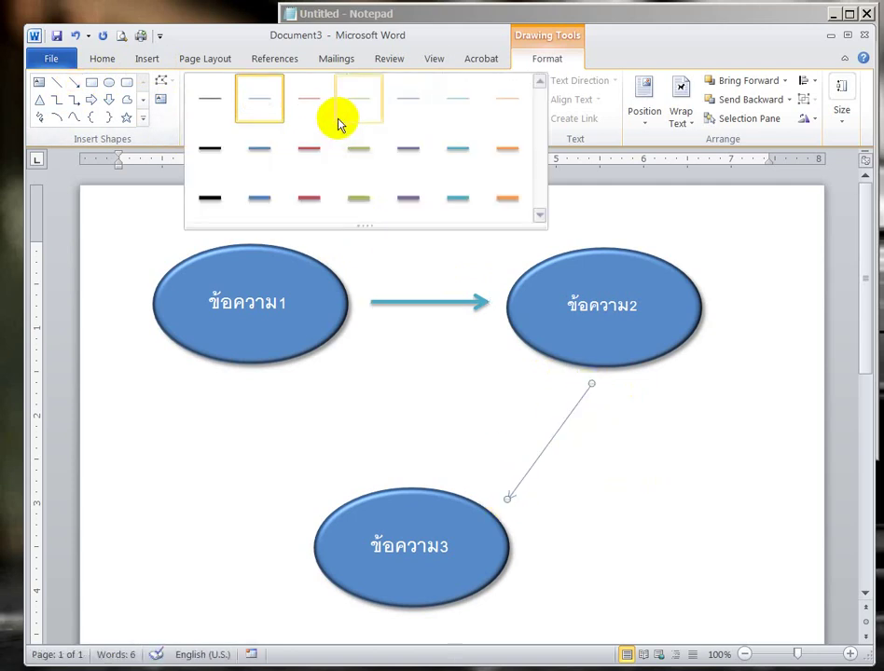
click(267, 154)
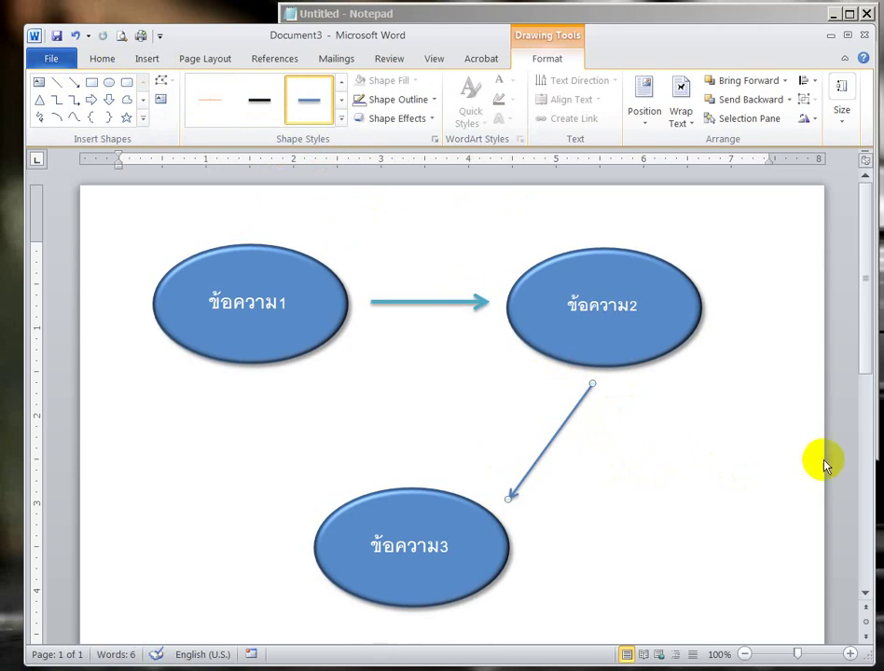
click(621, 500)
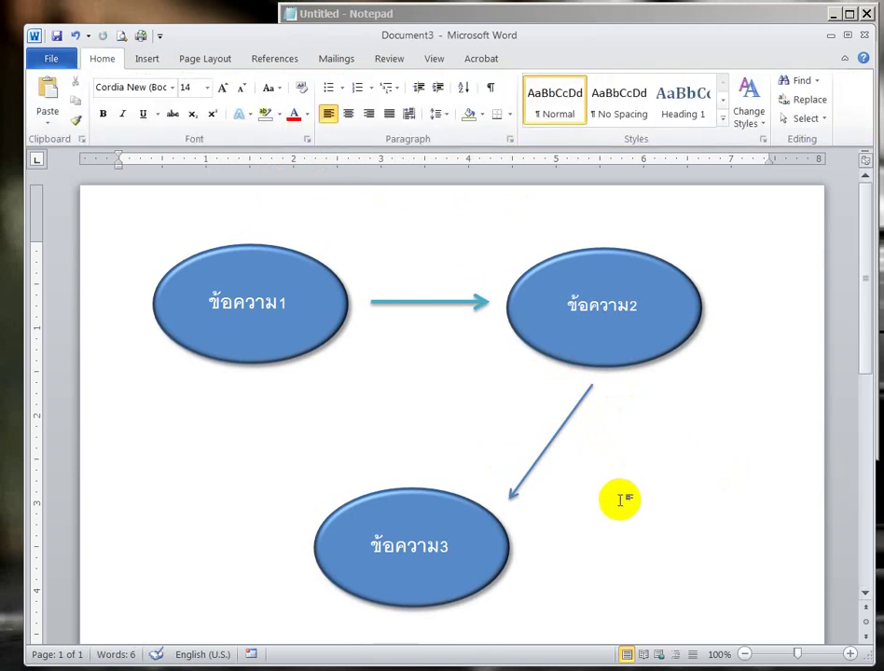
click(146, 58)
Draw a thick blue arrow from the ข้อความ3 oval back up to ข้อความ1, closing the cycle.
click(247, 124)
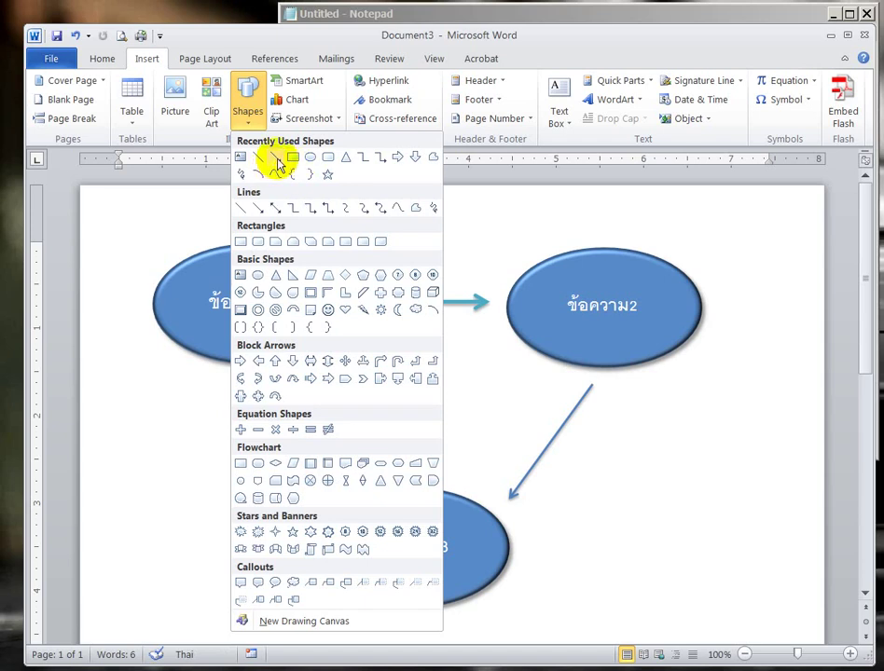
click(278, 164)
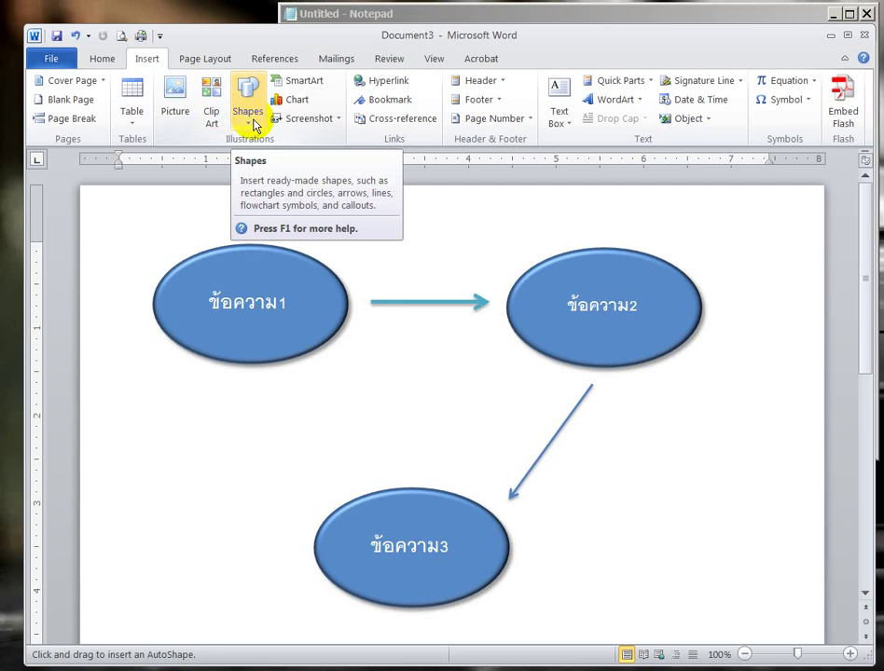
click(254, 126)
key(Escape)
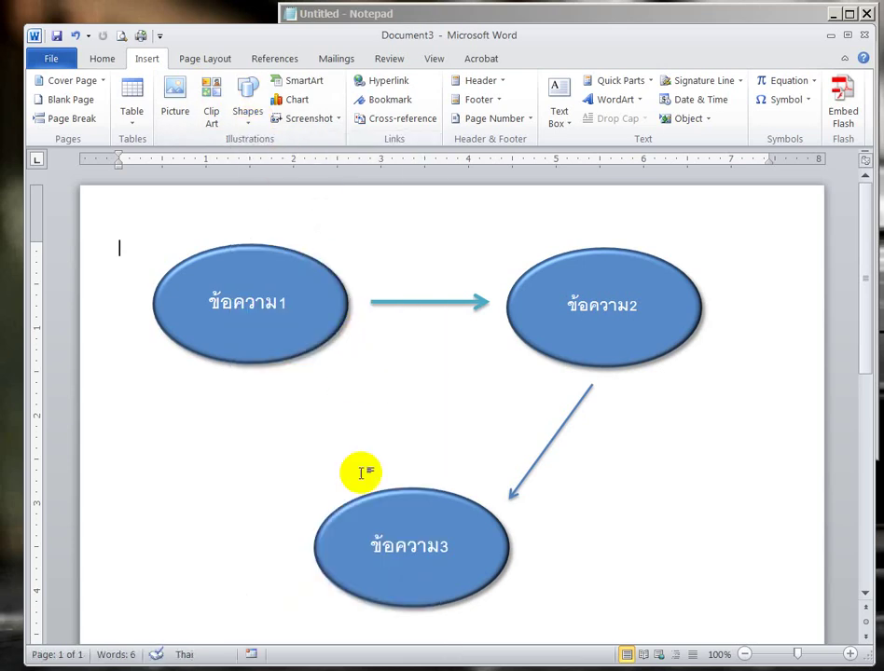
click(249, 119)
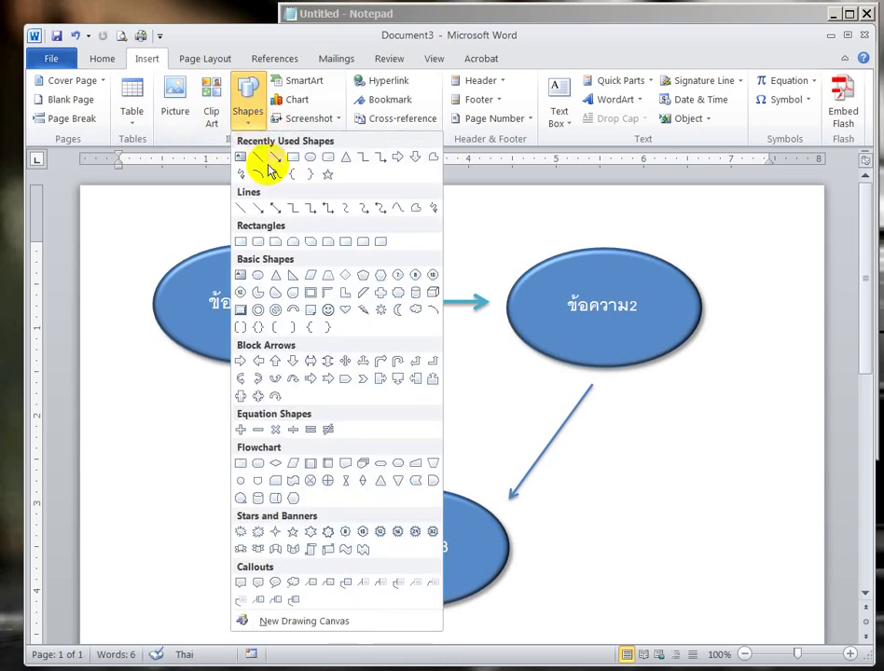
click(275, 157)
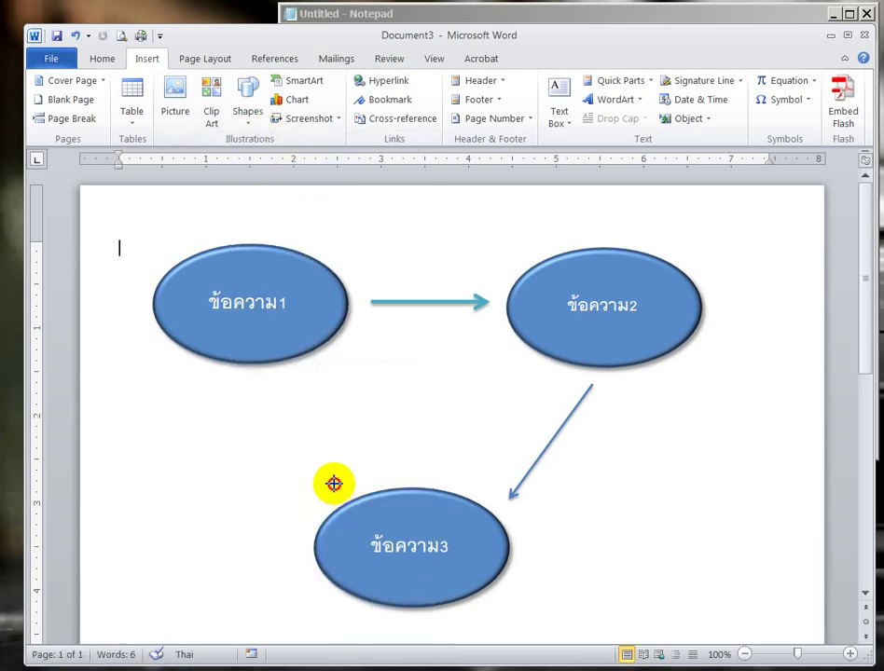
drag(337, 489, 271, 384)
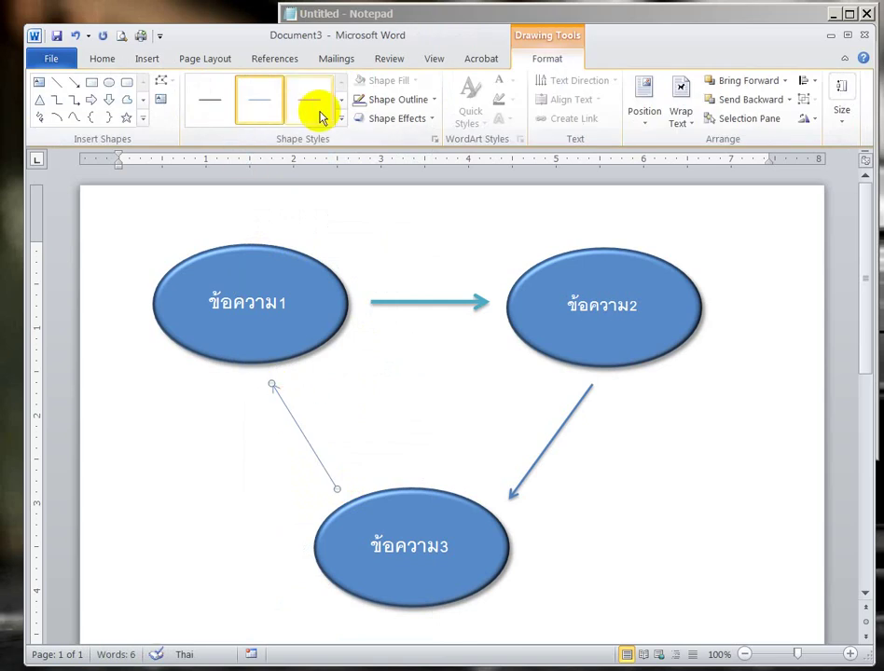
click(341, 120)
click(258, 198)
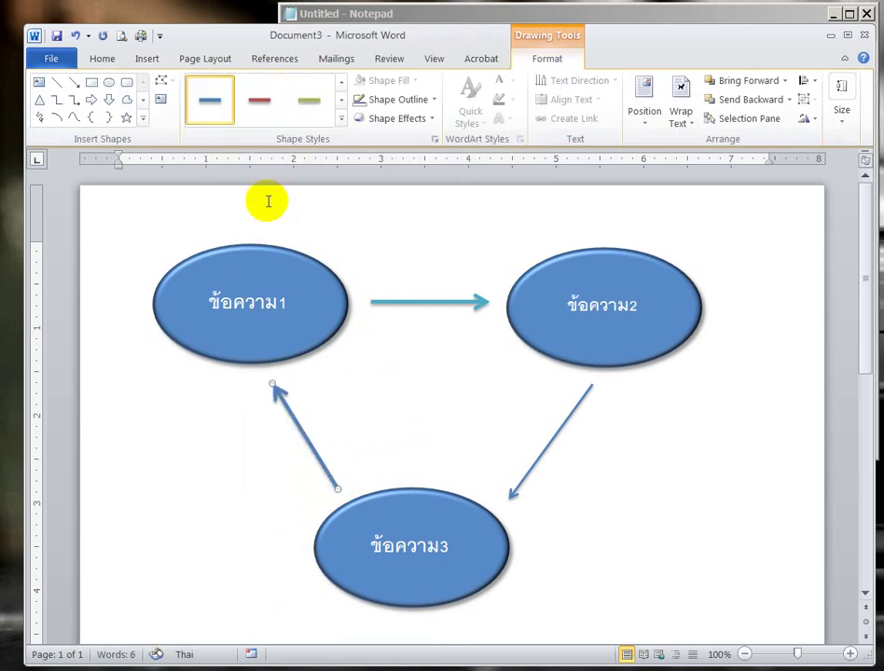
key(grave)
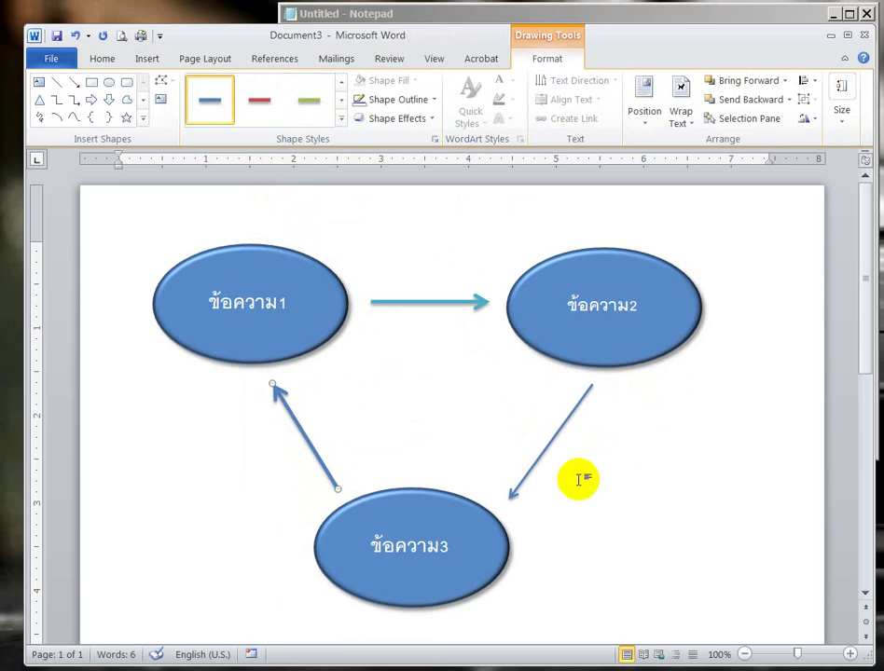
click(649, 478)
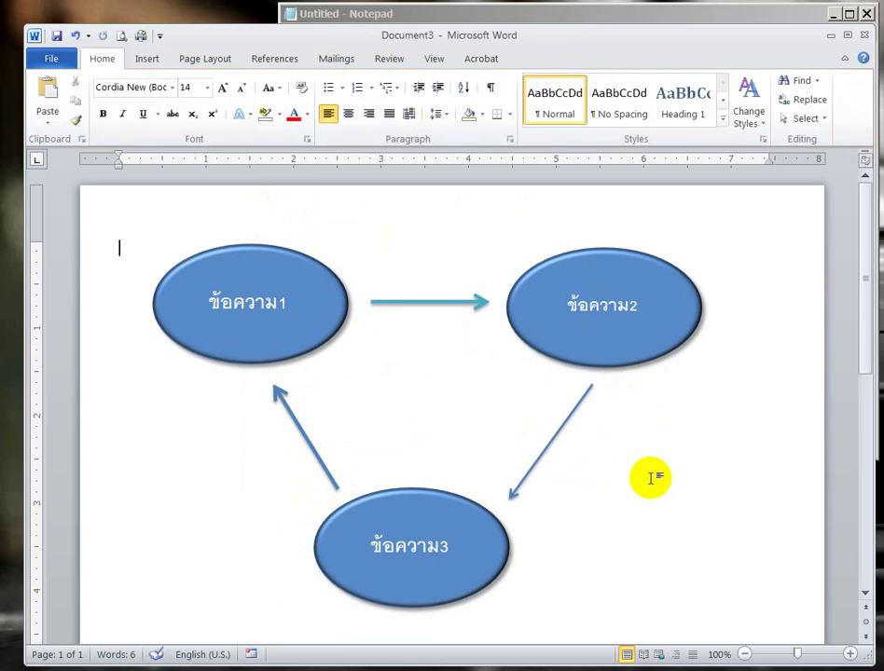
Rotate the ข้อความ2 oval about 30° clockwise and the ข้อความ1 oval about 15° counter-clockwise.
key(grave)
click(675, 324)
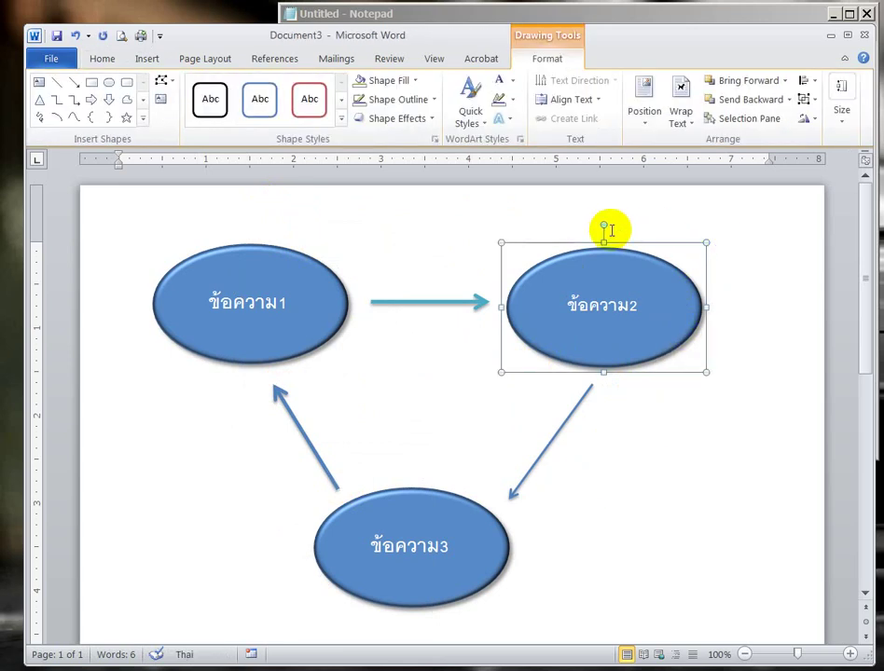
drag(604, 225, 636, 250)
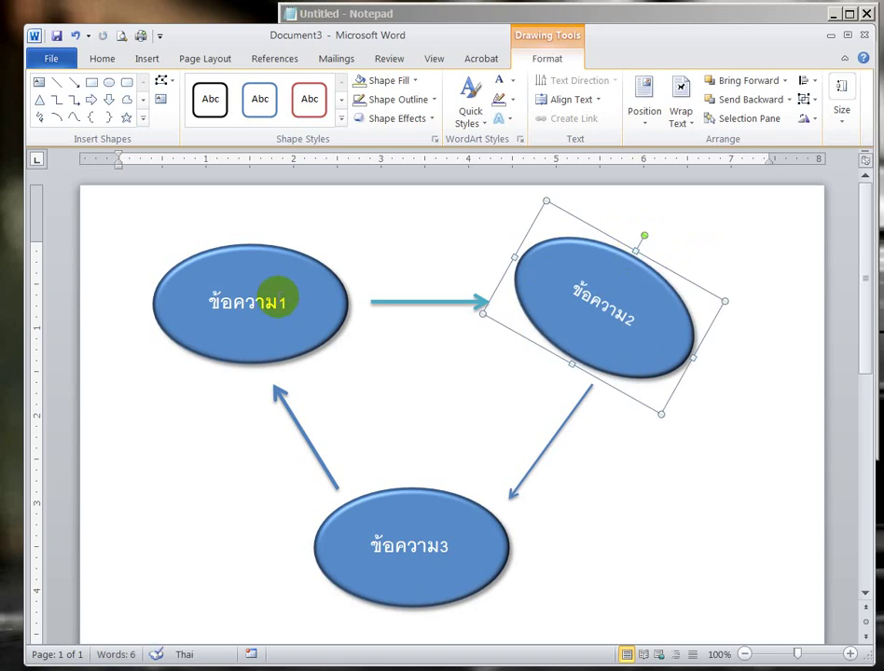
click(286, 254)
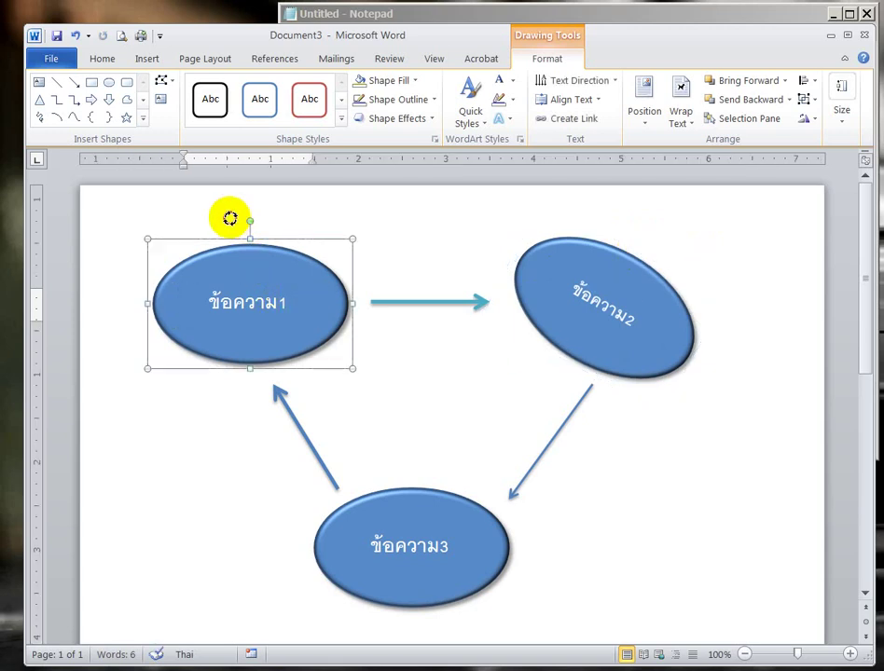
drag(249, 225, 225, 221)
click(669, 524)
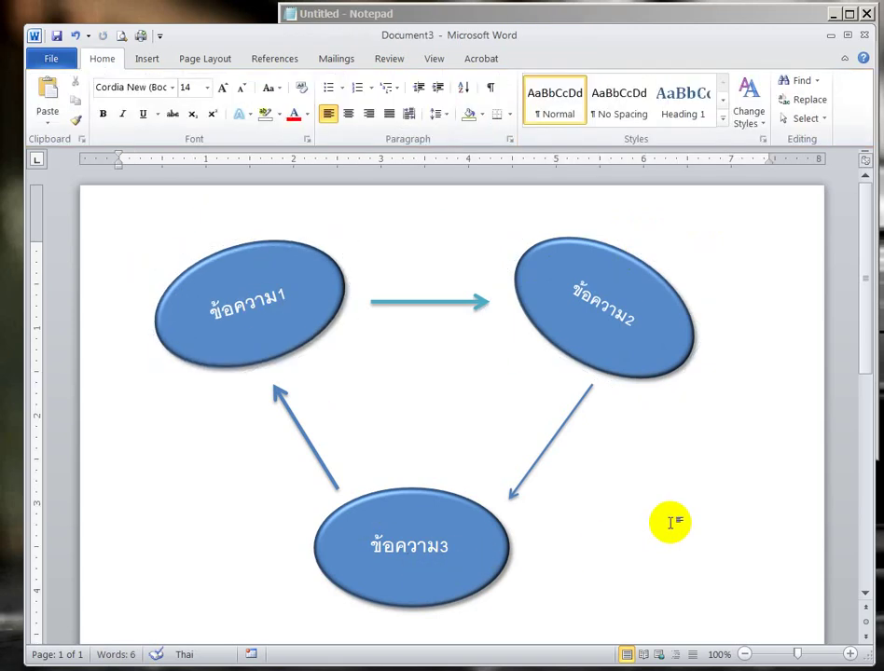
click(749, 17)
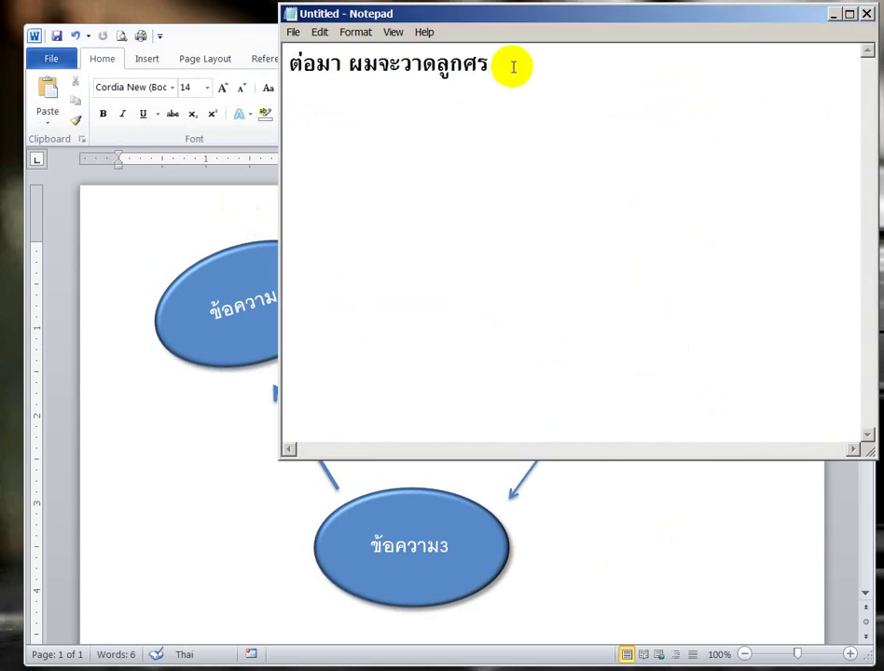
Add note lines 'ต่อมาการจะเอาไปใช้ทั้งภาพ' and 'อาจจะแคพเจอไป หรือ กรุป อีกครั้งก้ได้'.
key(Return)
text(ต่อ)
text(มาการจพ)
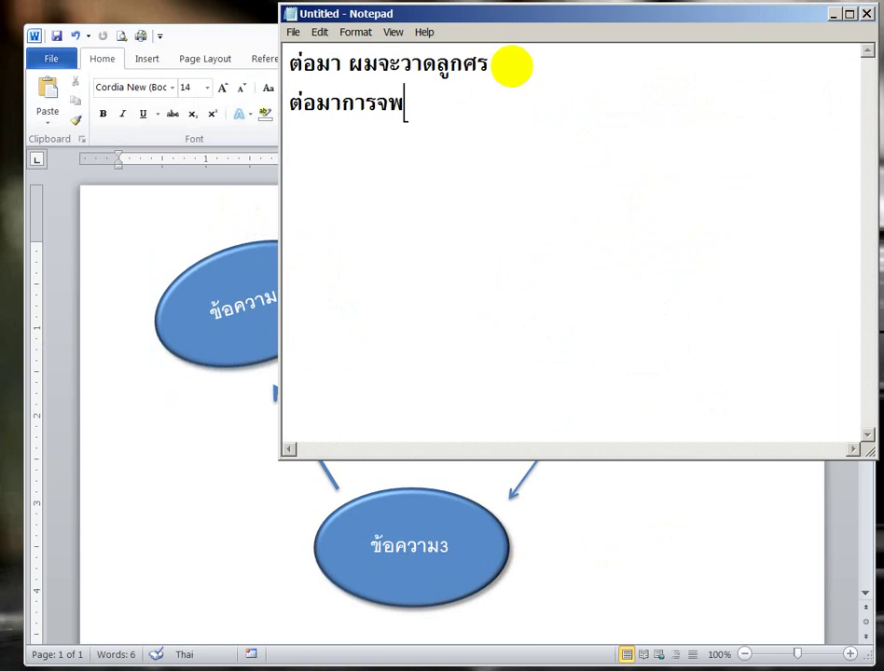
key(BackSpace)
text(ะเอา)
text(ไปใช้)
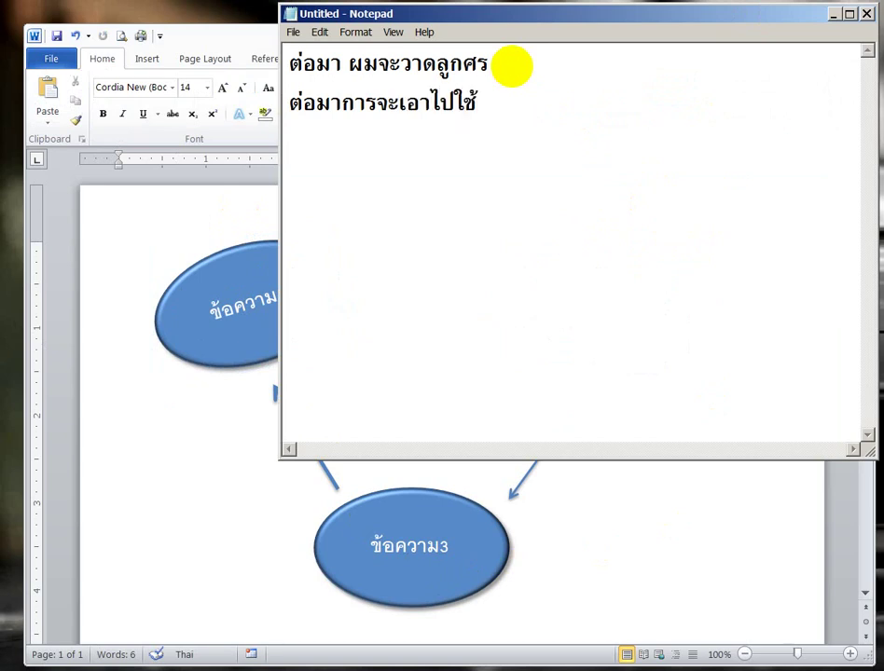
text(ทั้งภาพ)
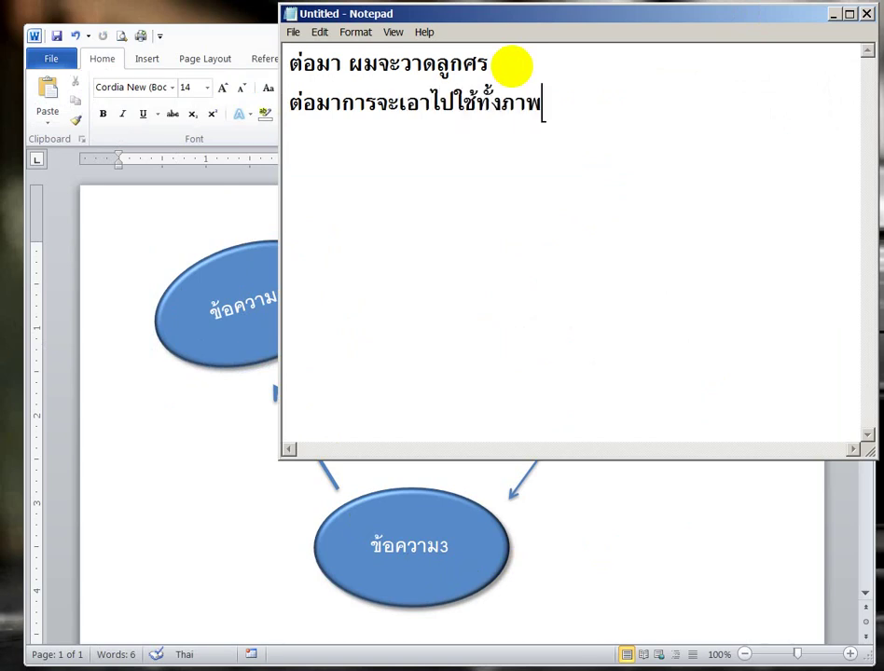
key(Return)
text(อาจจะ)
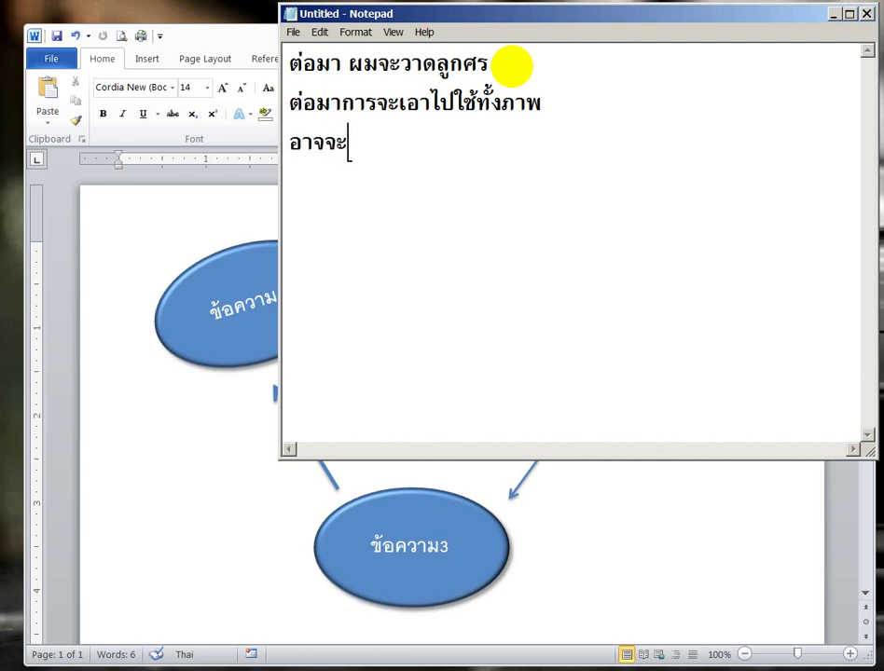
text(แค)
text(พเจอ)
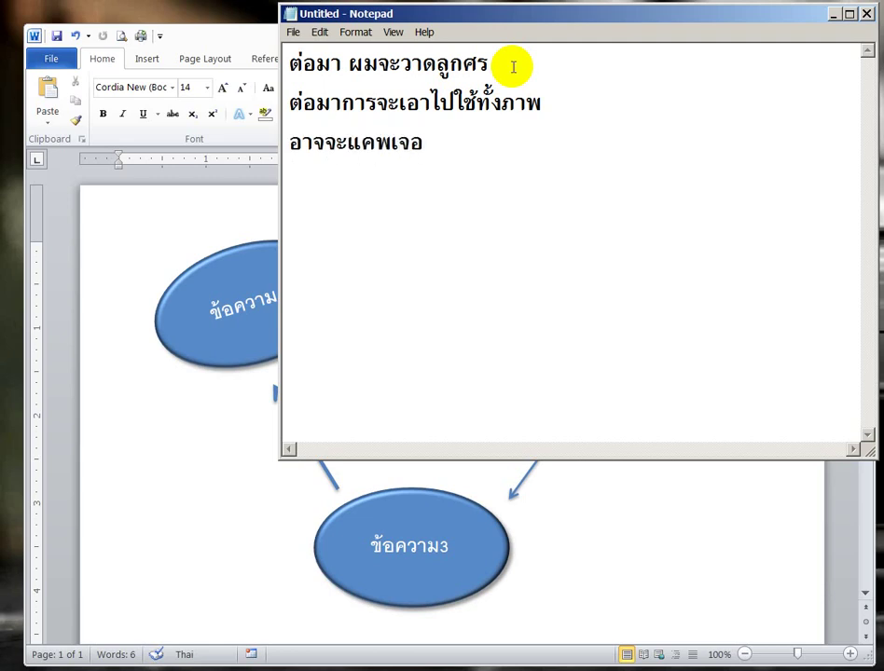
text(ไป หรือ )
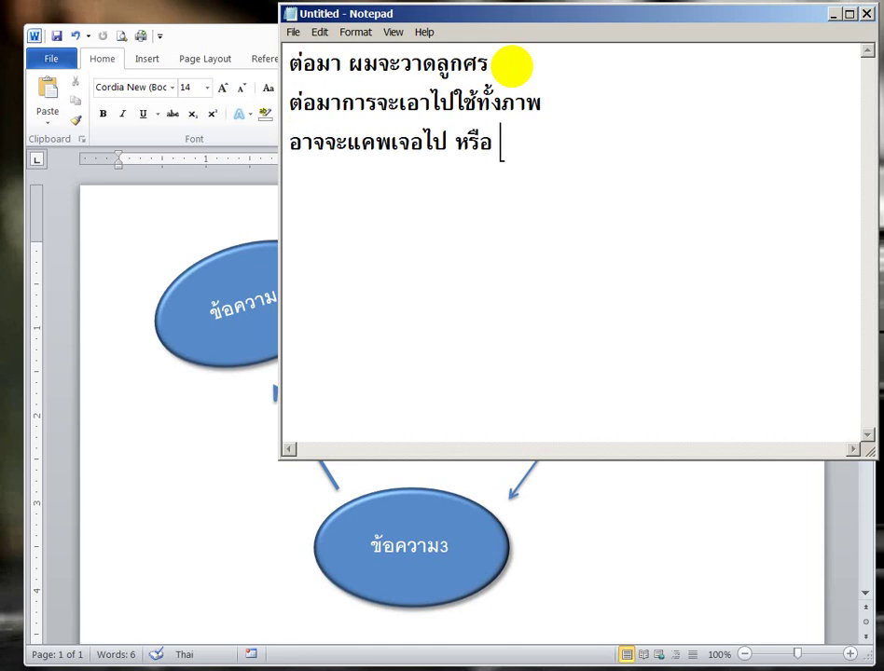
text(กรุป)
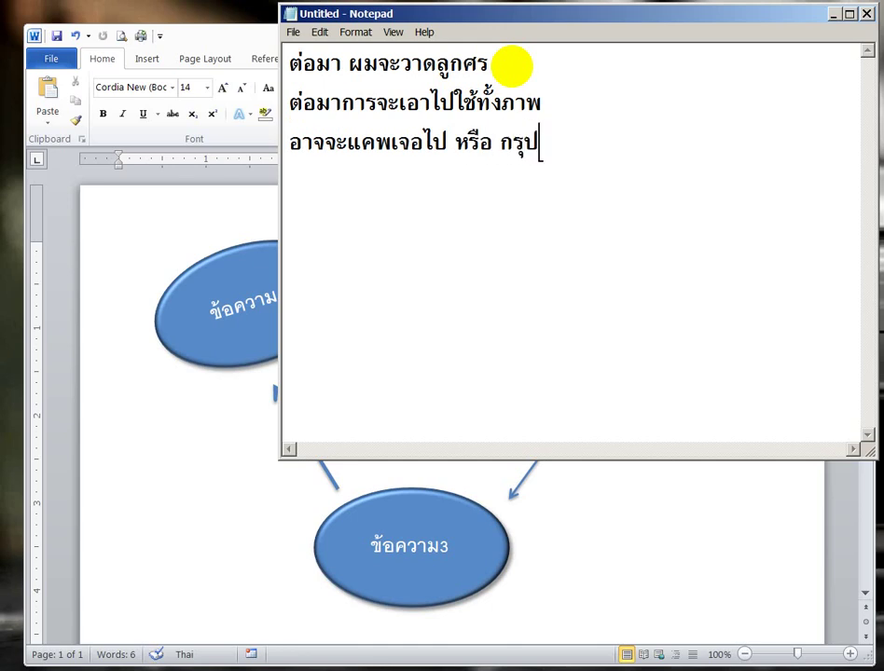
text( อีก)
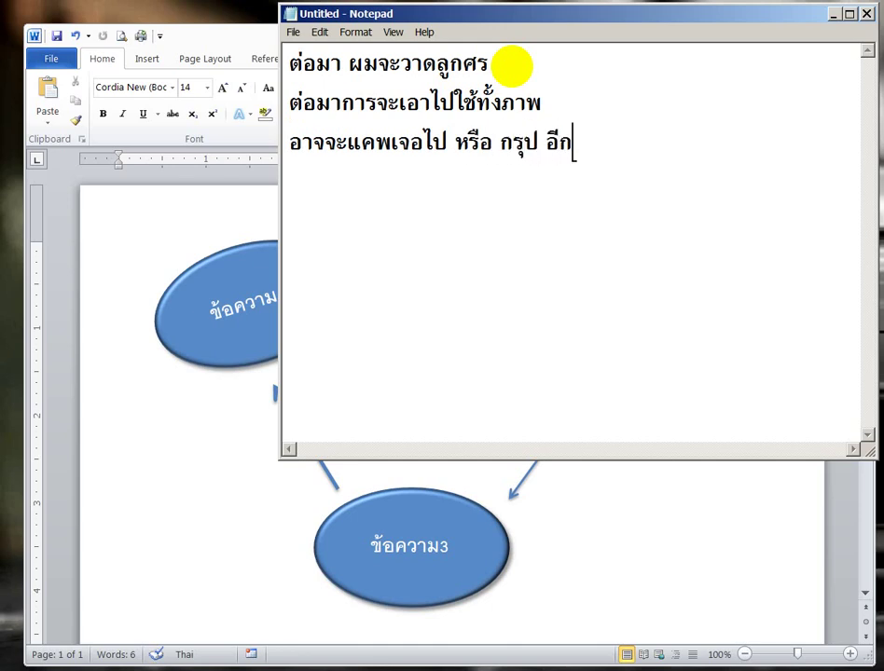
text(ครั้งก)
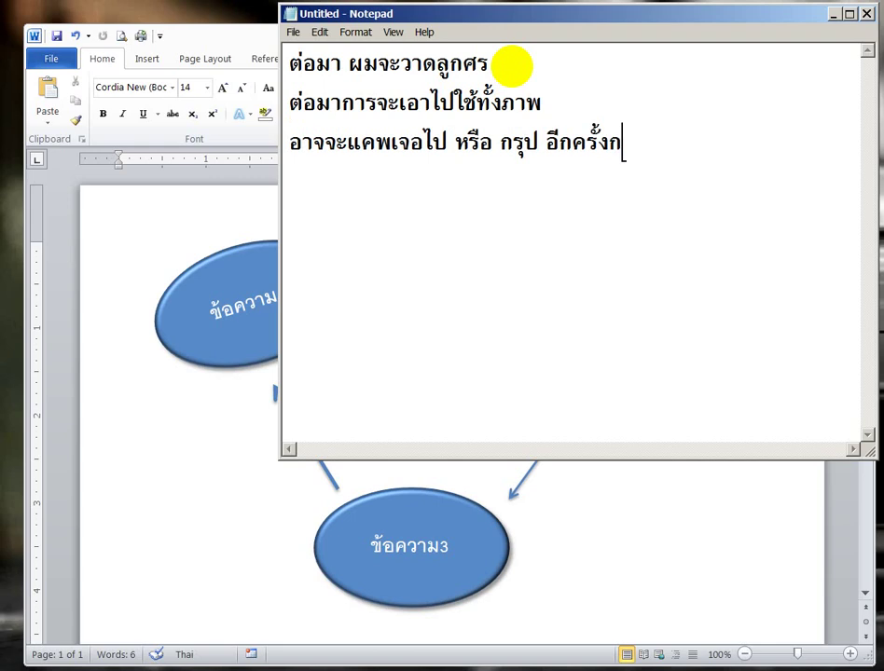
text(้ได้)
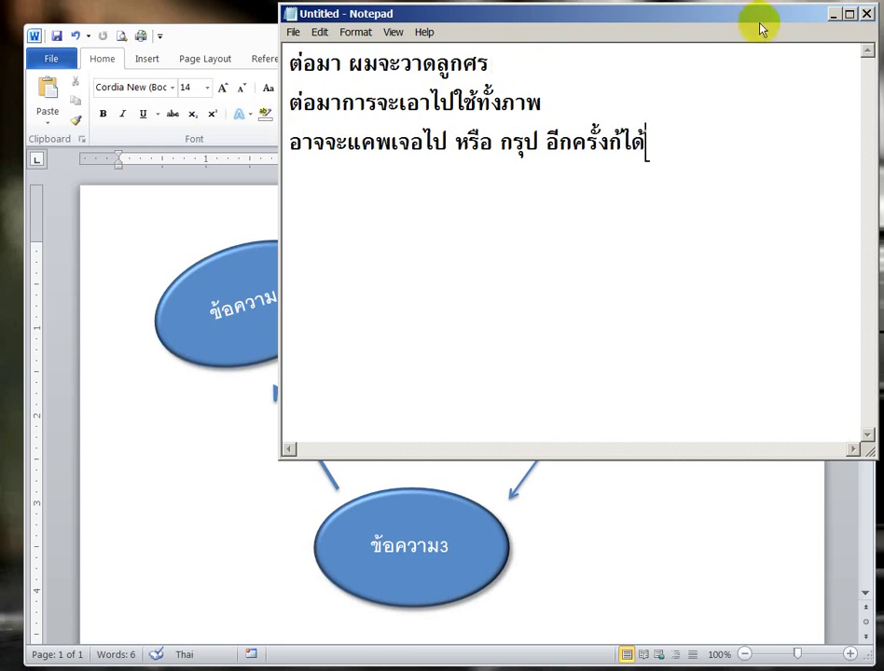
click(622, 154)
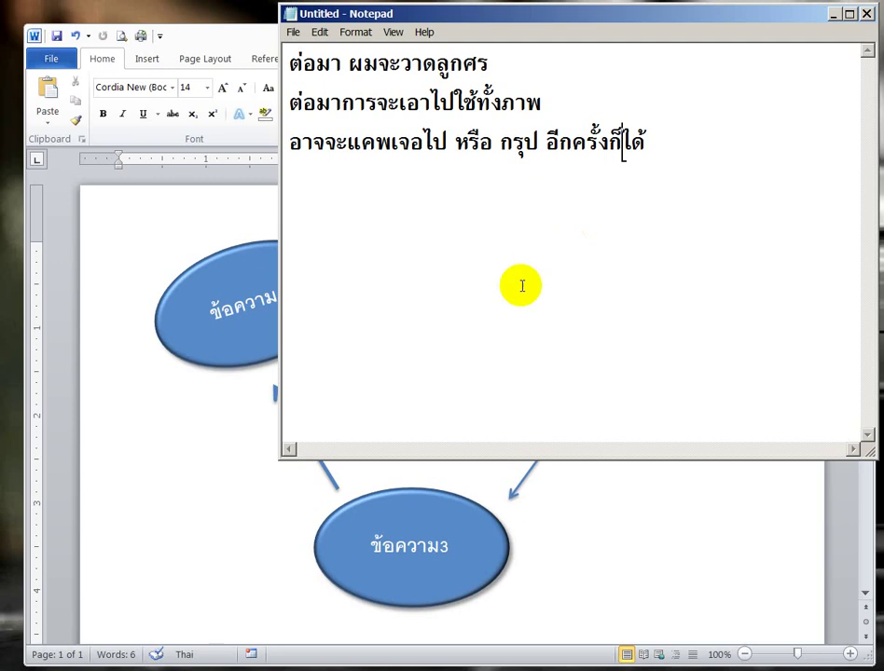
click(680, 149)
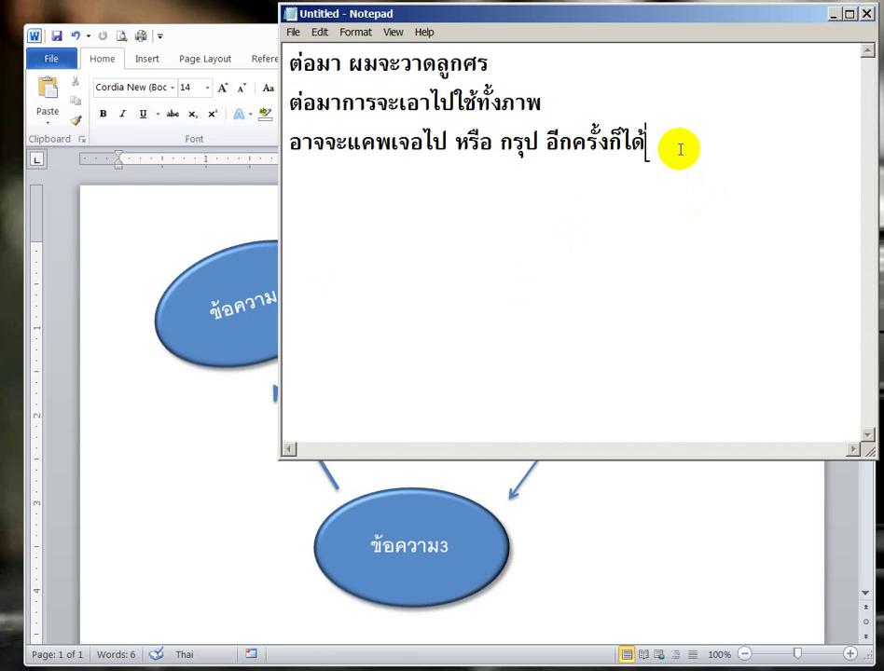
Add a note line explaining screen capture with the Prt Scr key (ปรินท์สกรีน).
key(Return)
click(422, 142)
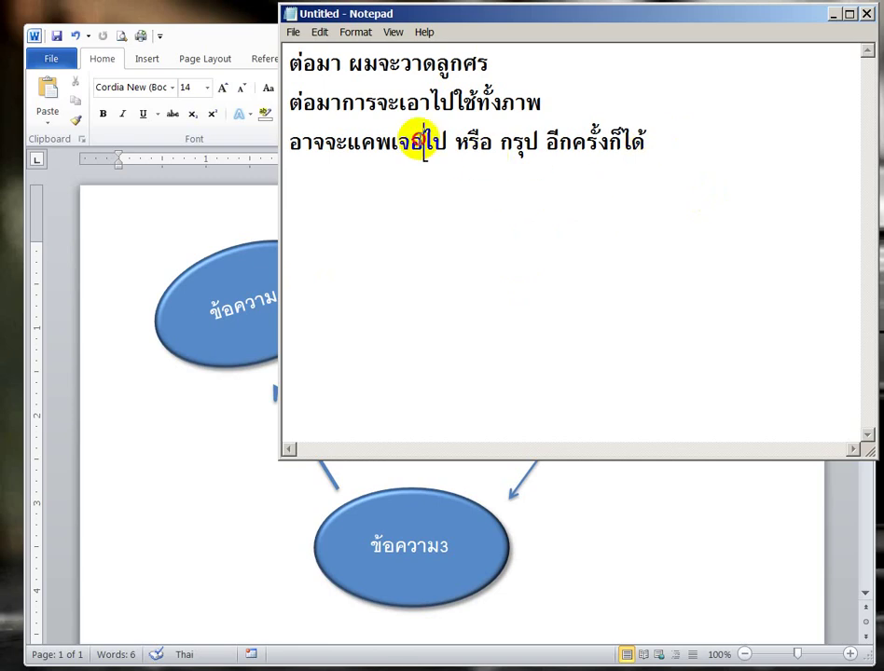
drag(423, 142, 349, 145)
click(335, 252)
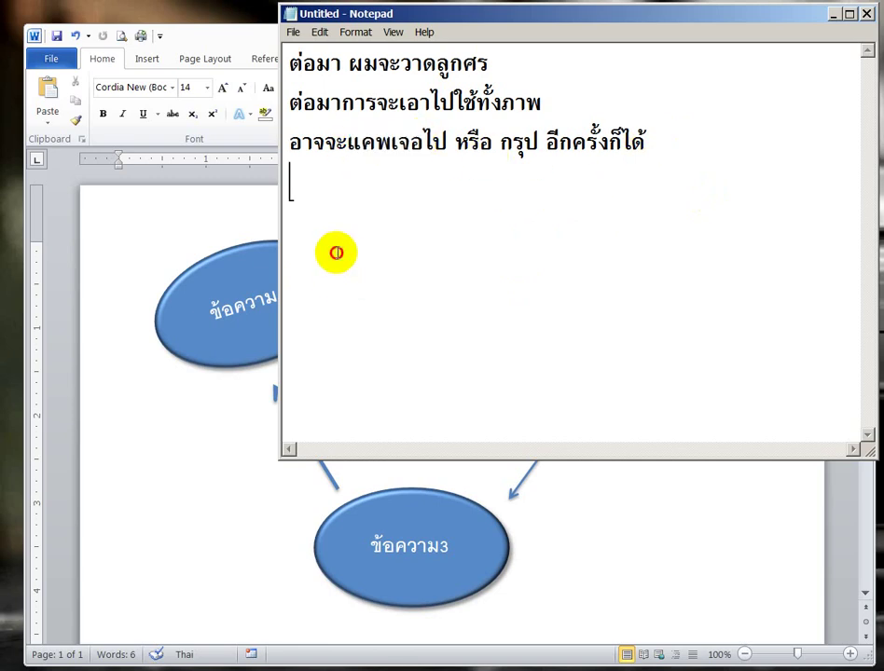
text(การ)
text(แคพเจอ)
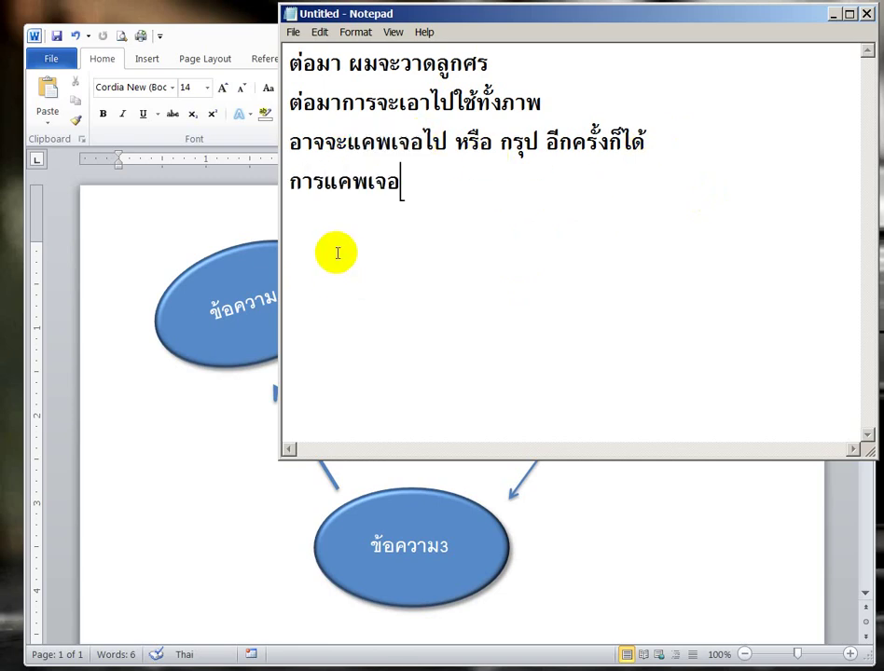
text( ห)
text(น้าจอ )
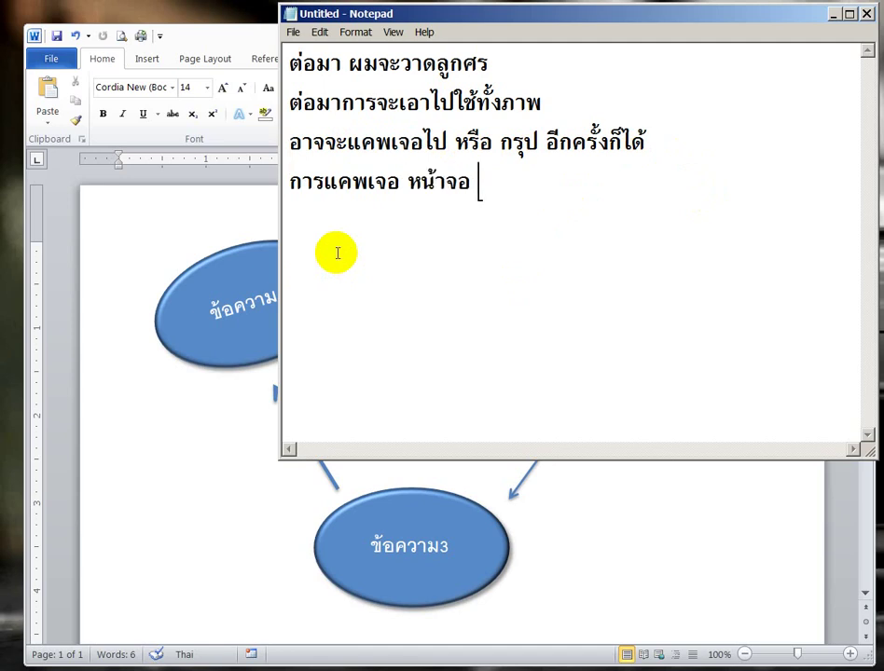
text(กดที่ค)
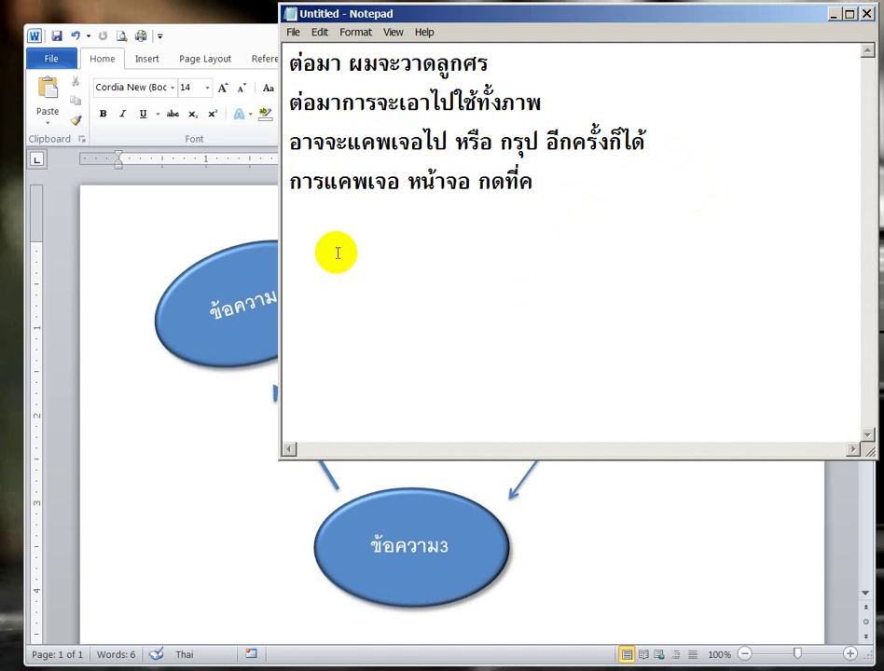
text(ีบอร์ด )
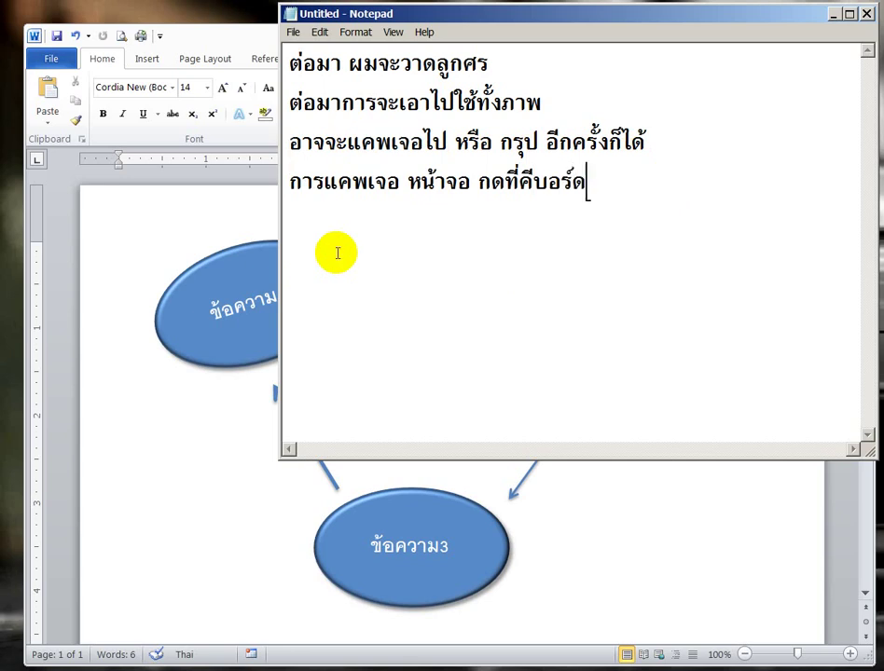
text(S)
key(BackSpace)
key(BackSpace)
text(Pr)
text(t Sc)
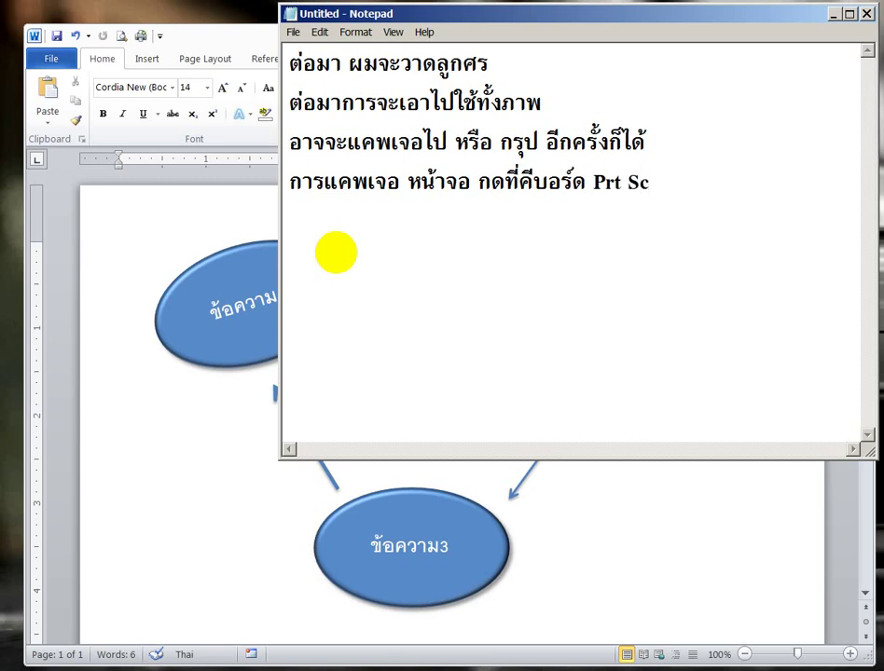
text(r)
text( คื)
text(อ ปริน)
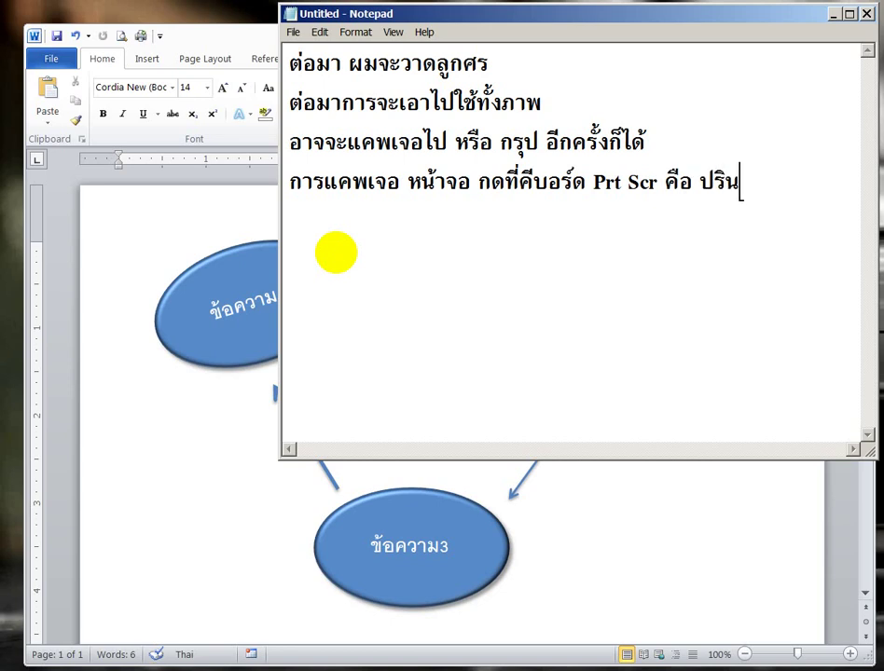
text(ท์)
text(สกรีน)
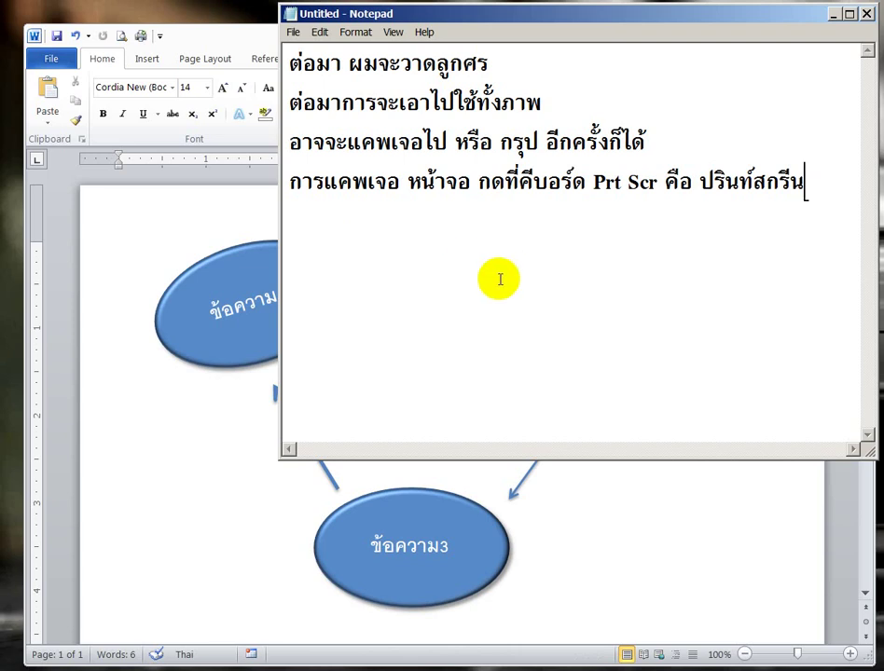
Add notes on pasting into Paint, cropping, saving as Jpeg, then 'แล้วแทรกลงโปรแกรม เวิร์ด'.
key(Return)
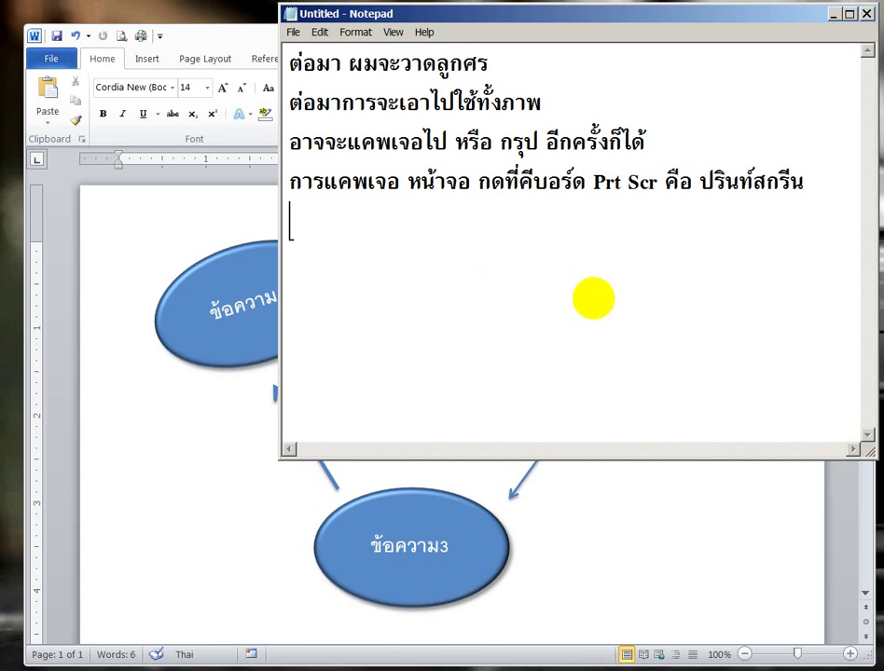
text(แล้ว )
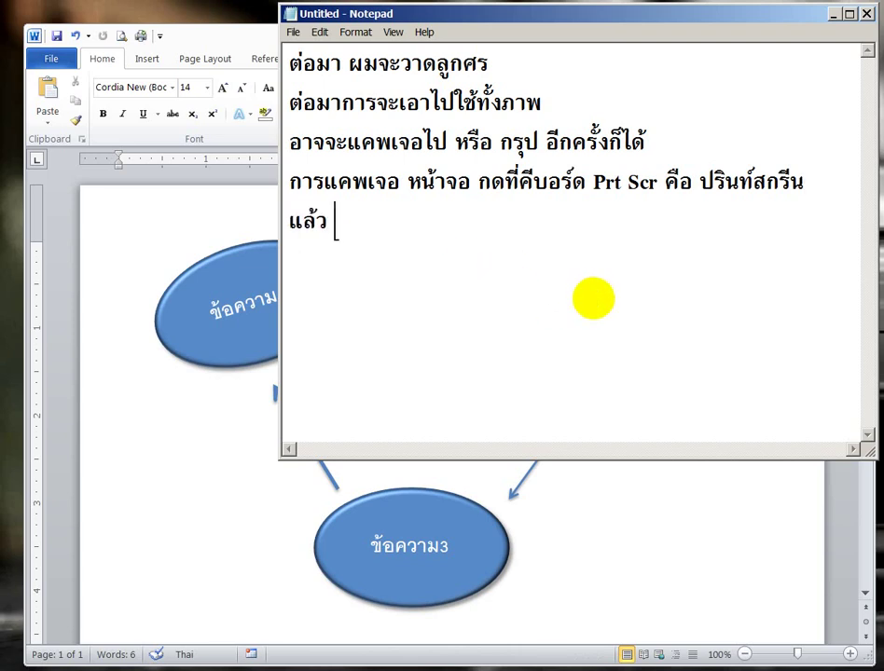
text(วางในโ)
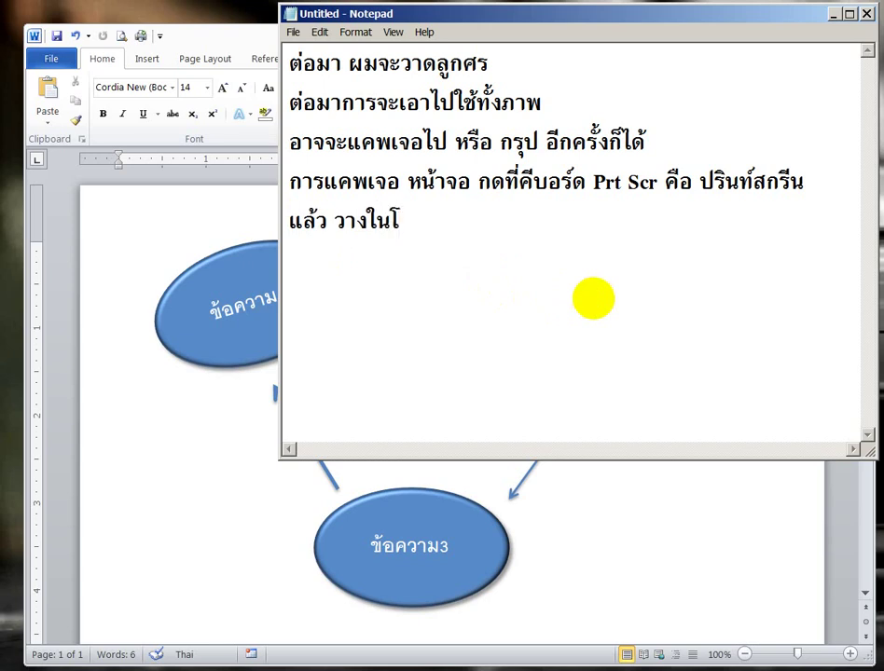
text(ปรแกร)
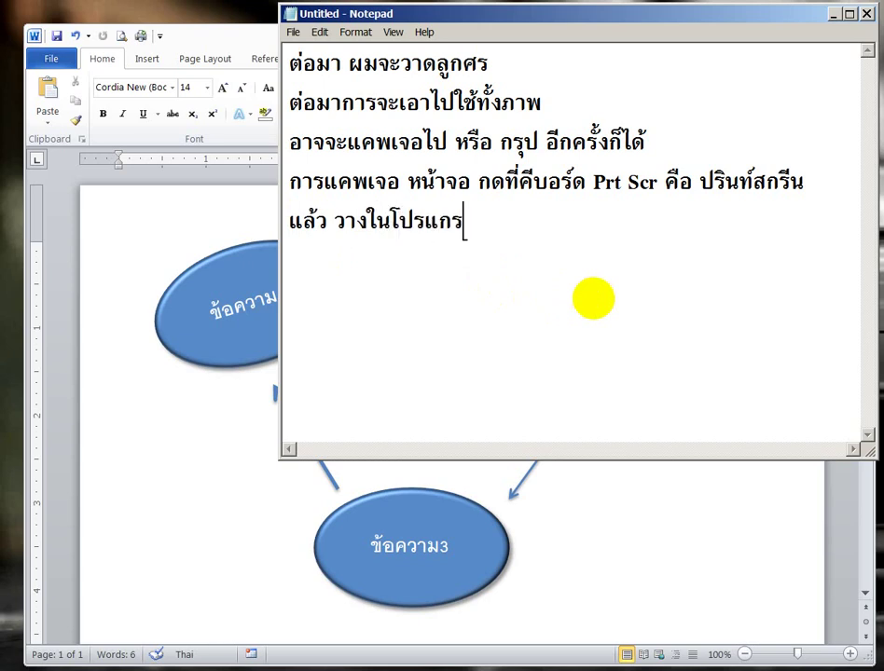
text(มเพ้นท)
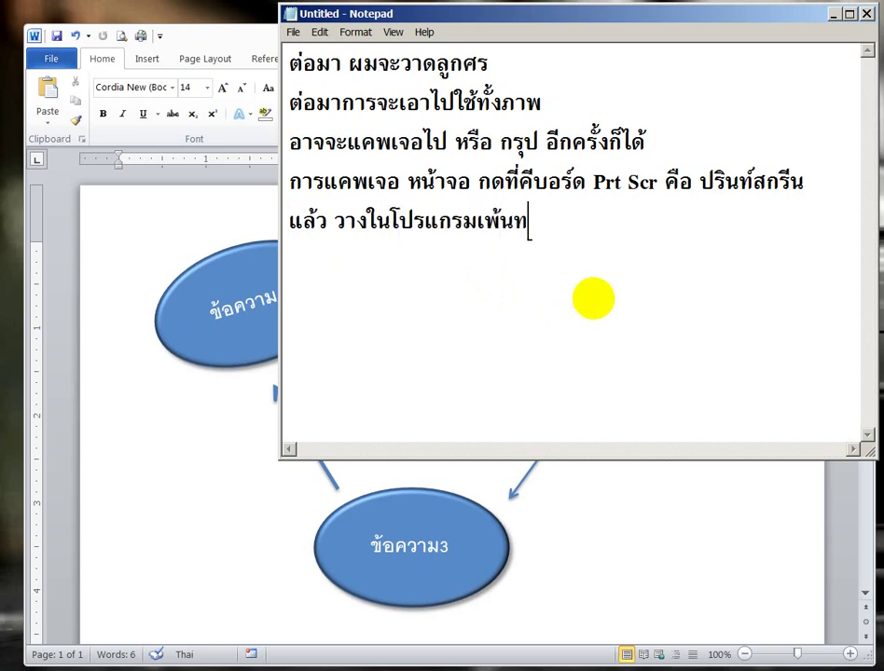
text(์)
text( แล้ว)
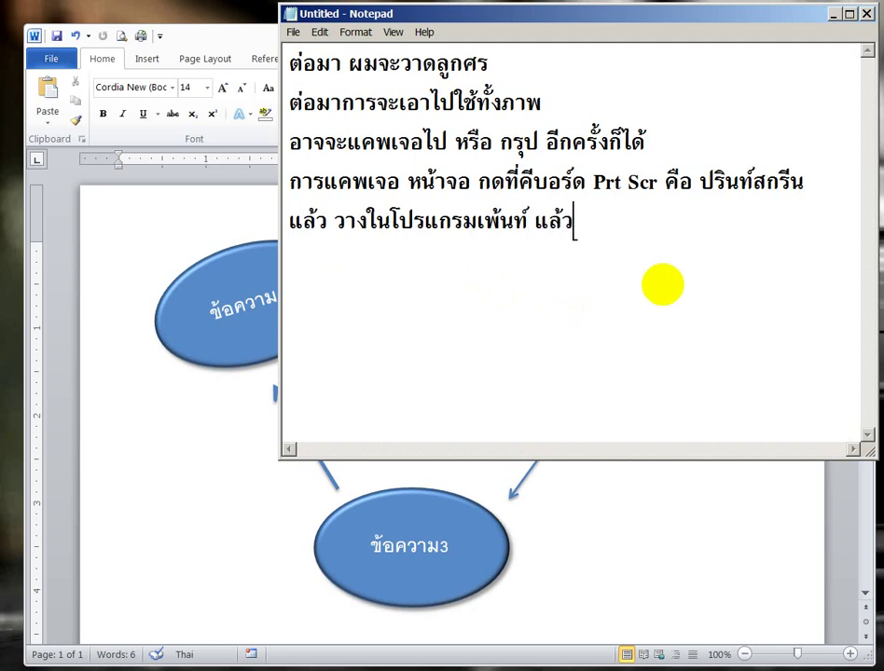
text(ครอพตัด)
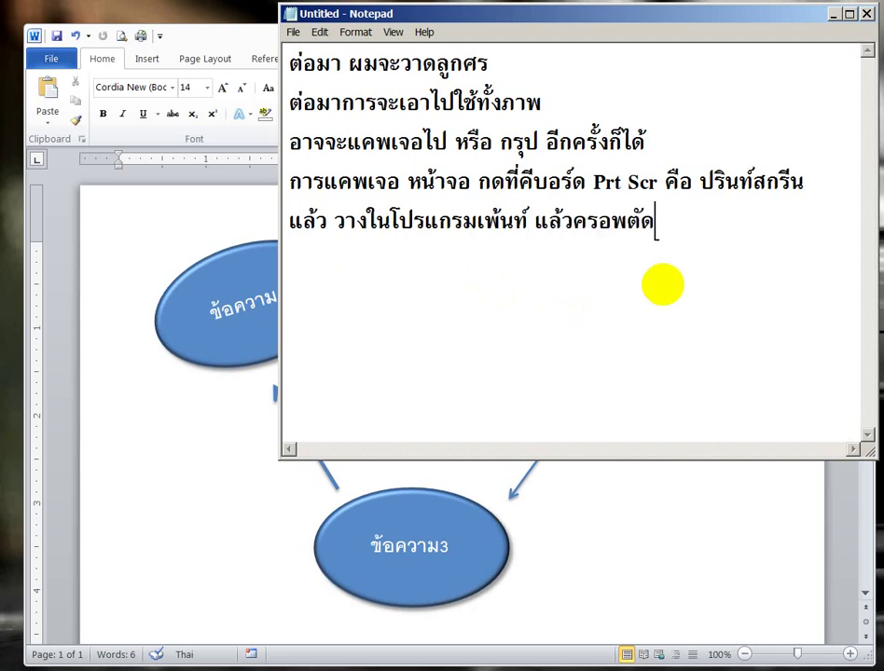
text( ส่ว)
text(นที่ต้อ)
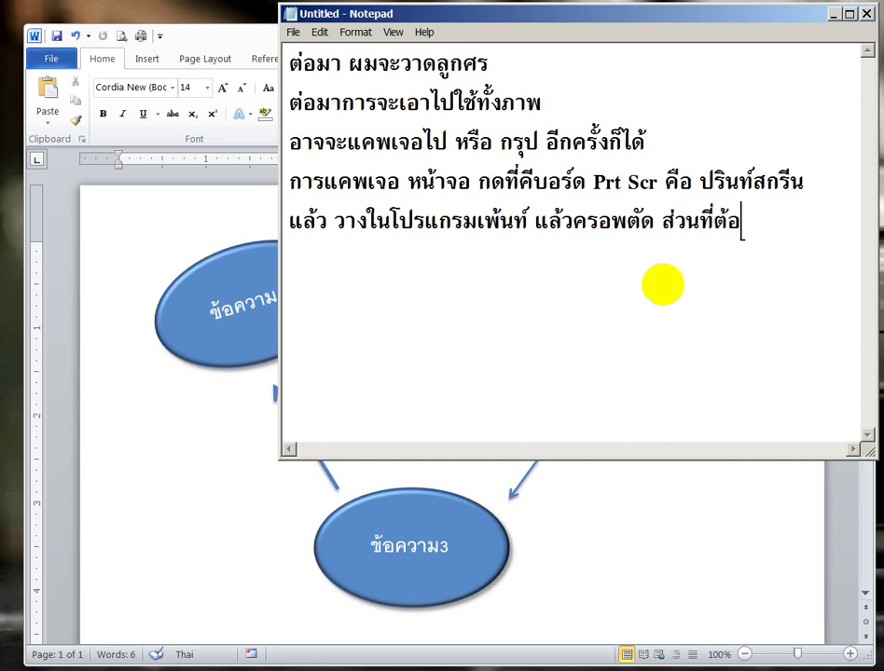
text(งการ แล)
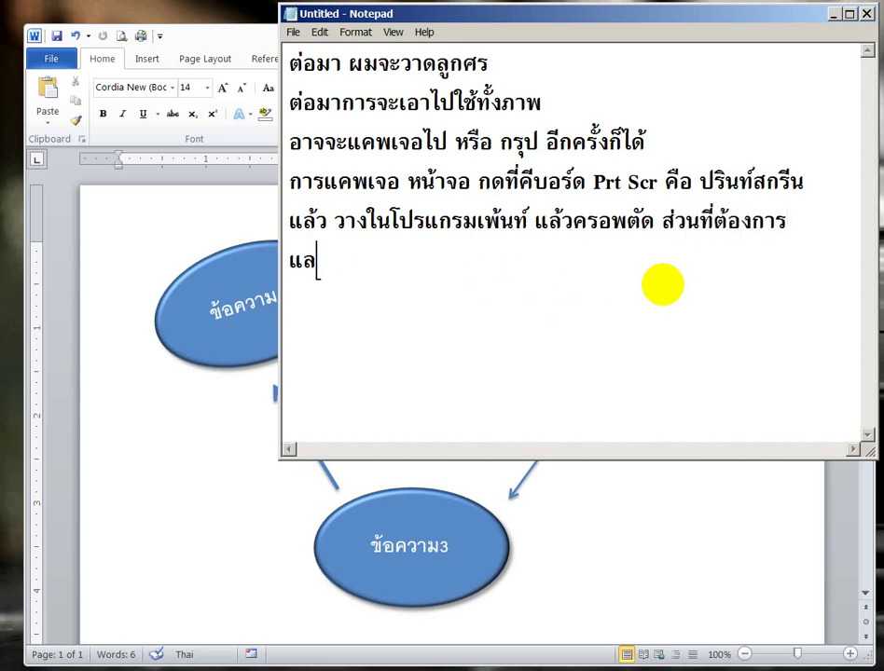
text(้วเวๆ)
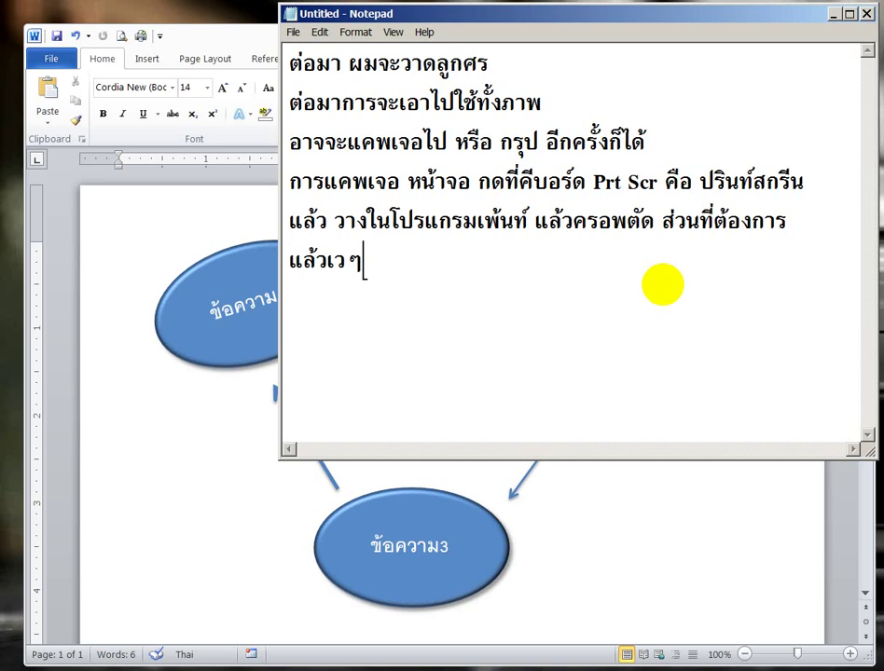
key(BackSpace)
key(BackSpace)
text(ซๆ)
key(BackSpace)
text(ฟ )
text(ด้วยนาม)
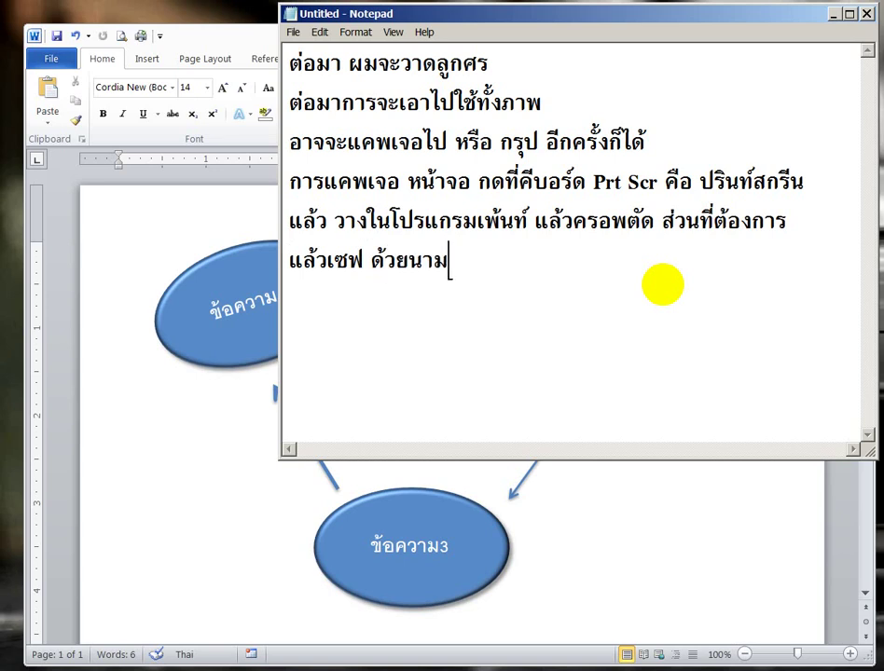
text(สกุ)
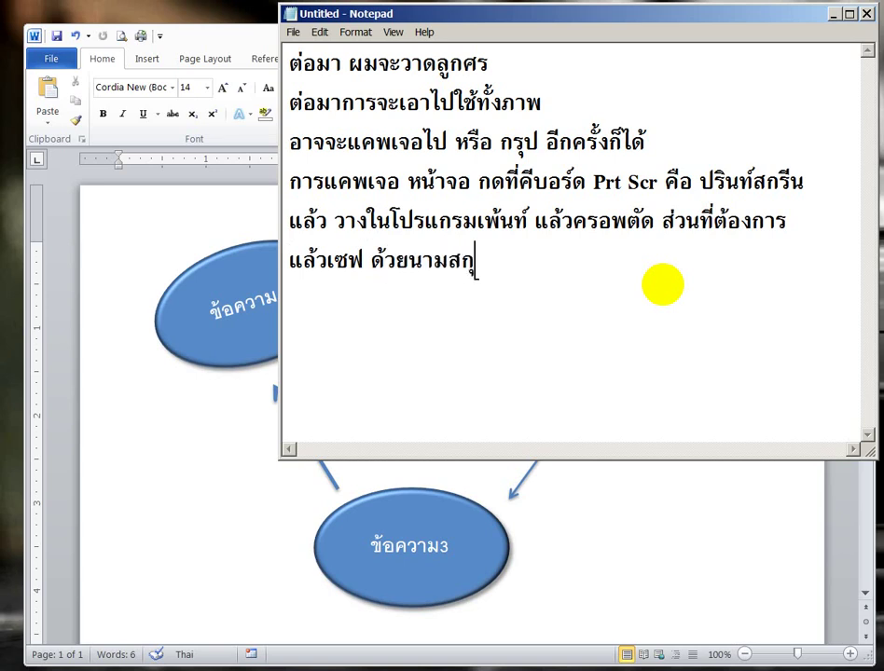
text(ลไฟ้ ค)
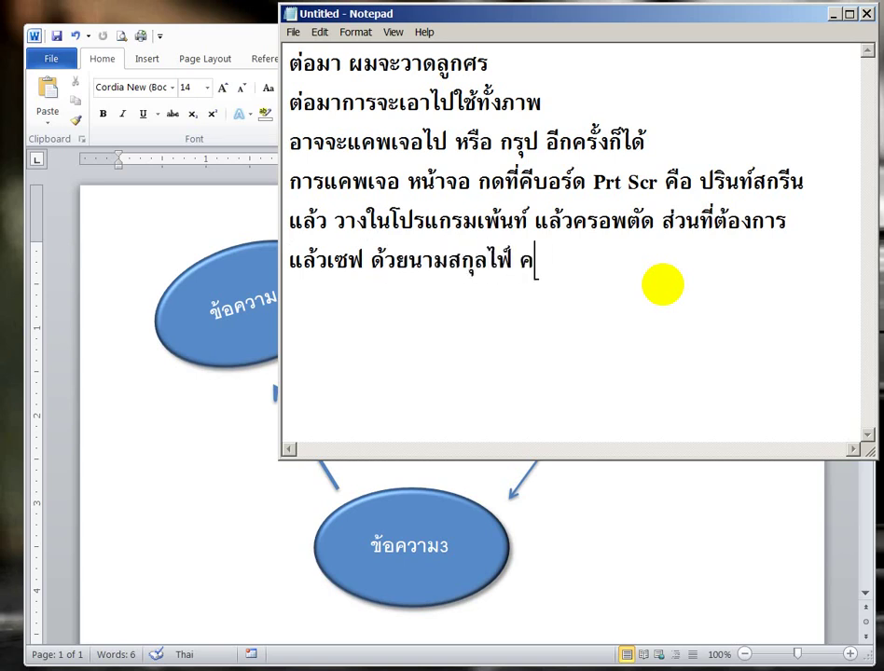
text(ือ J)
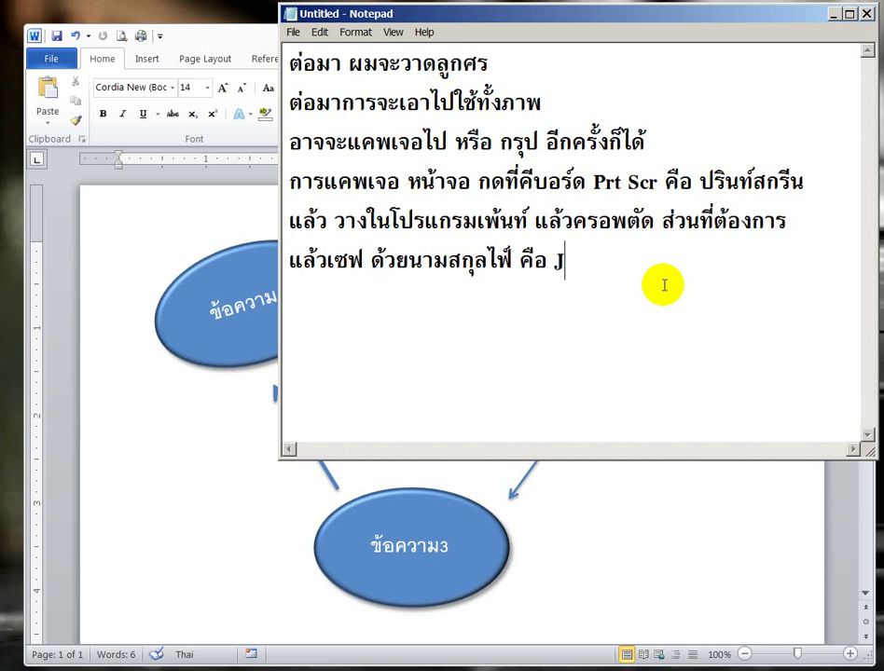
text(peg)
key(BackSpace)
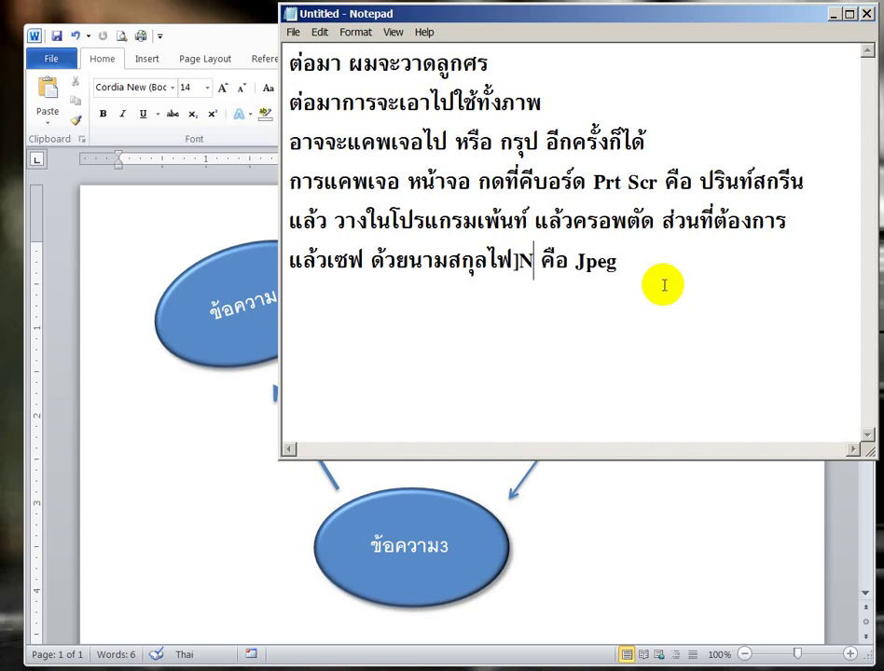
text(ลี)
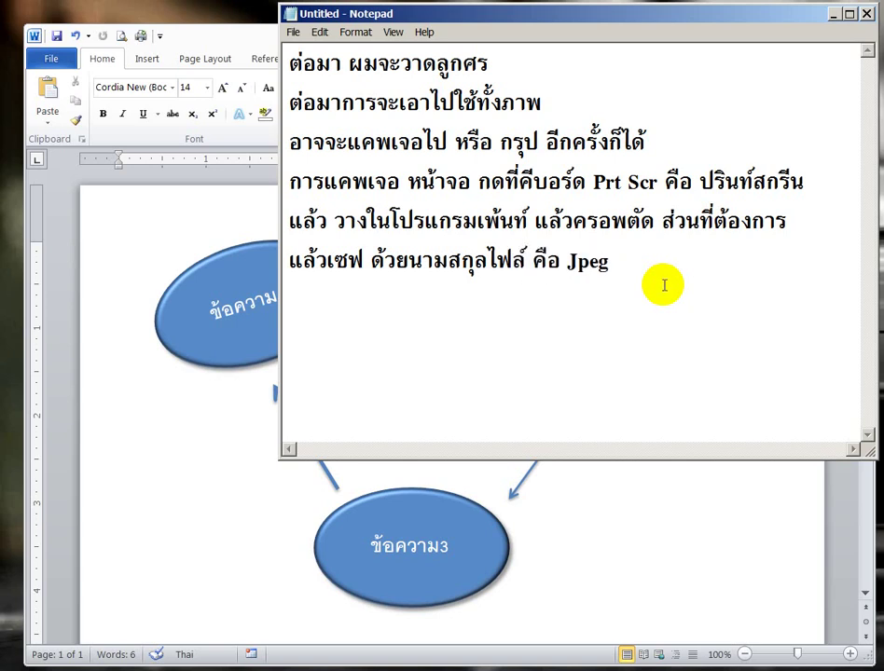
key(End)
key(Return)
text(แล้วแท)
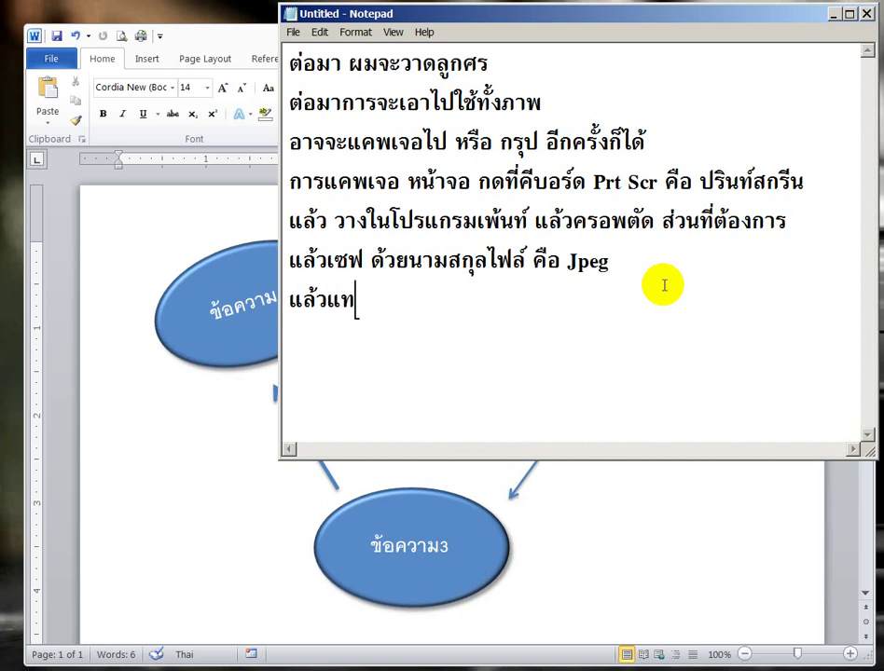
text(รกลงโ)
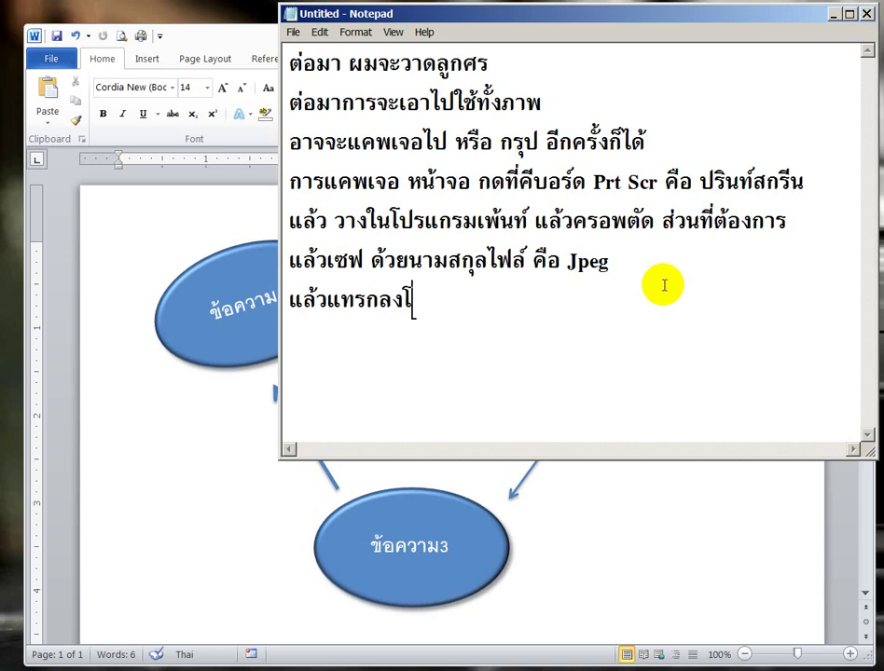
text(ปรแกรม เ)
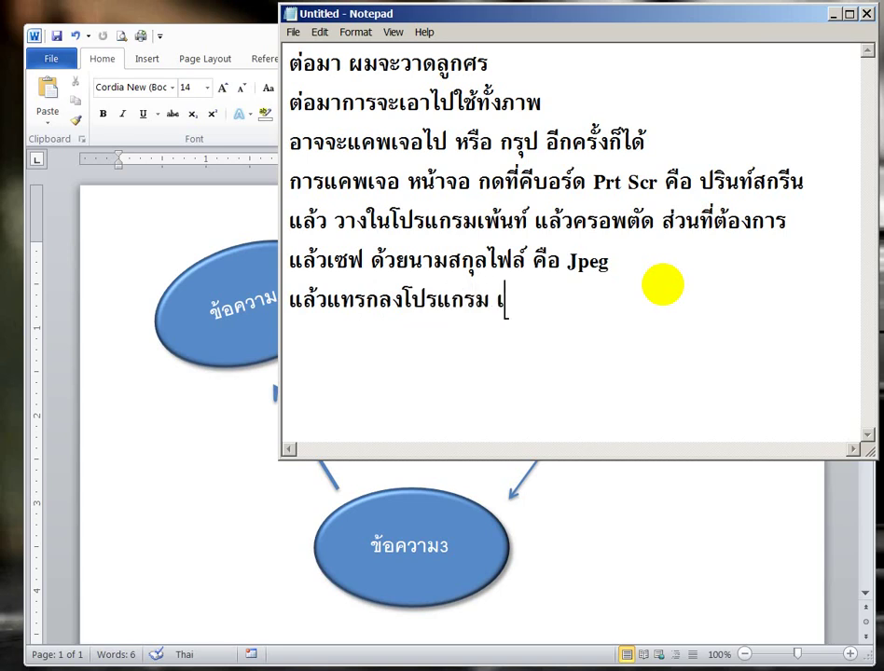
text(วิร์ด)
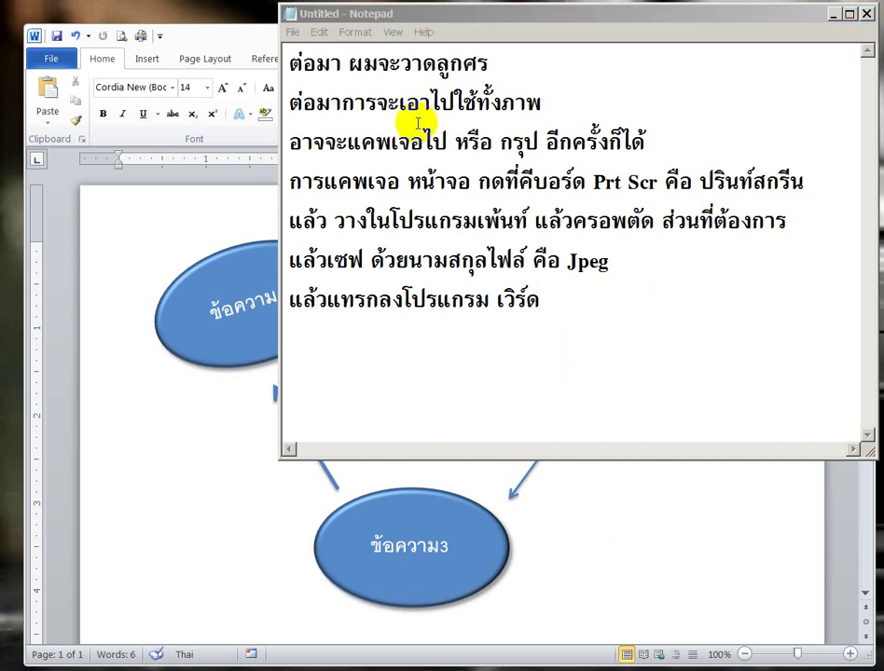
Start a Screen Clipping screenshot in Word, then cancel it without capturing anything.
click(233, 35)
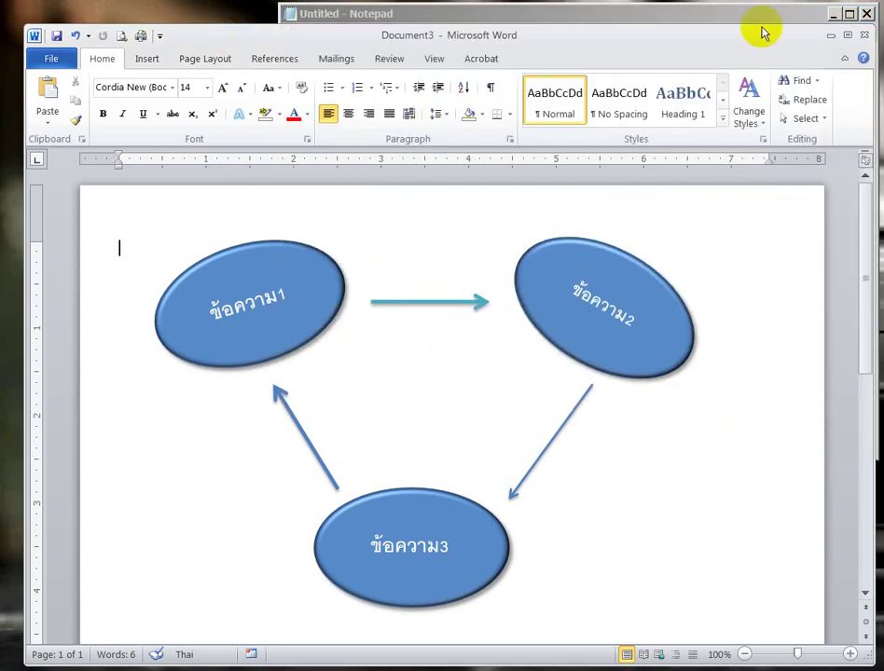
click(149, 60)
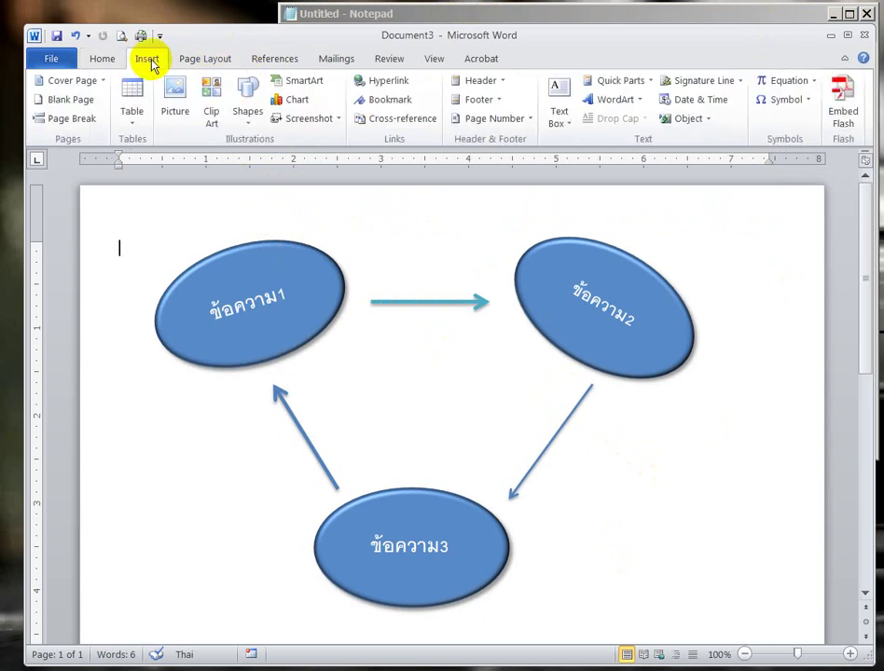
click(335, 122)
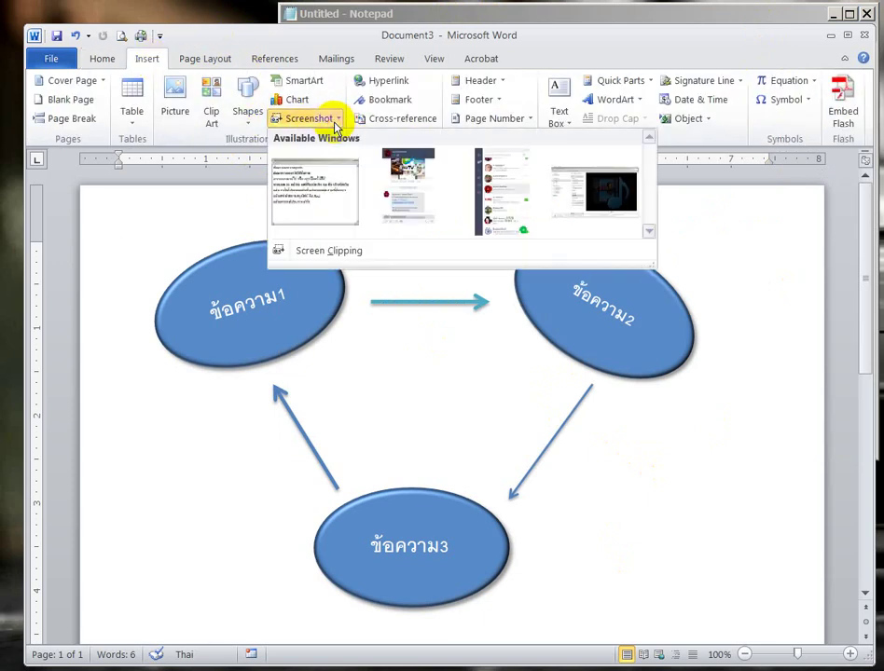
click(285, 252)
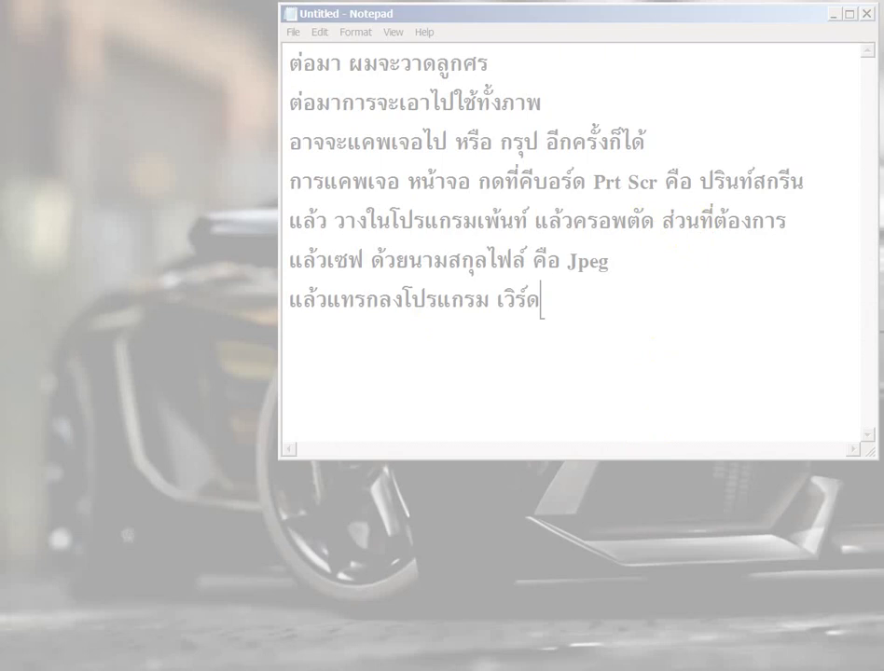
click(520, 272)
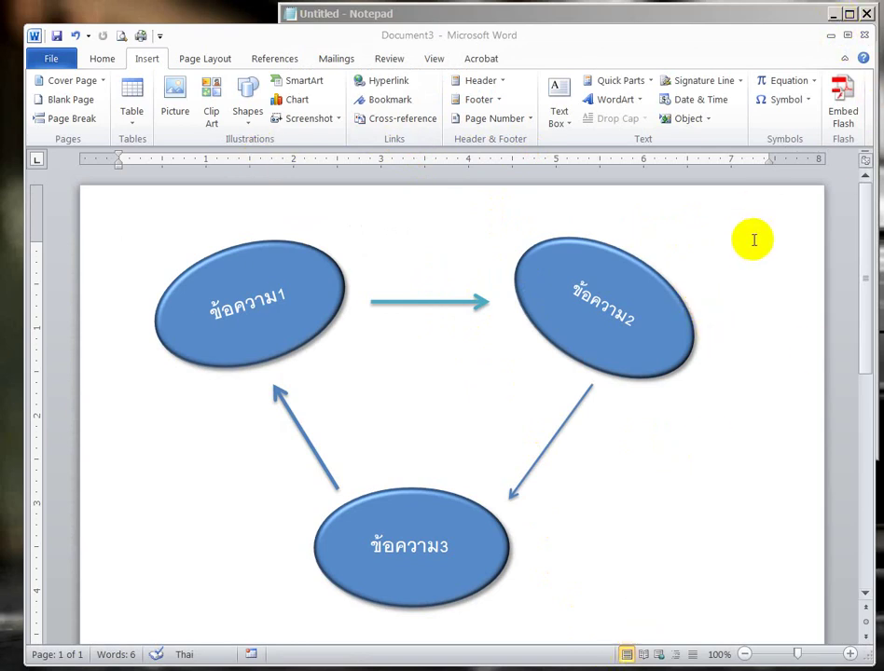
Minimize Notepad and Word, bring up Paint's blank canvas, and show its Paste options.
click(831, 13)
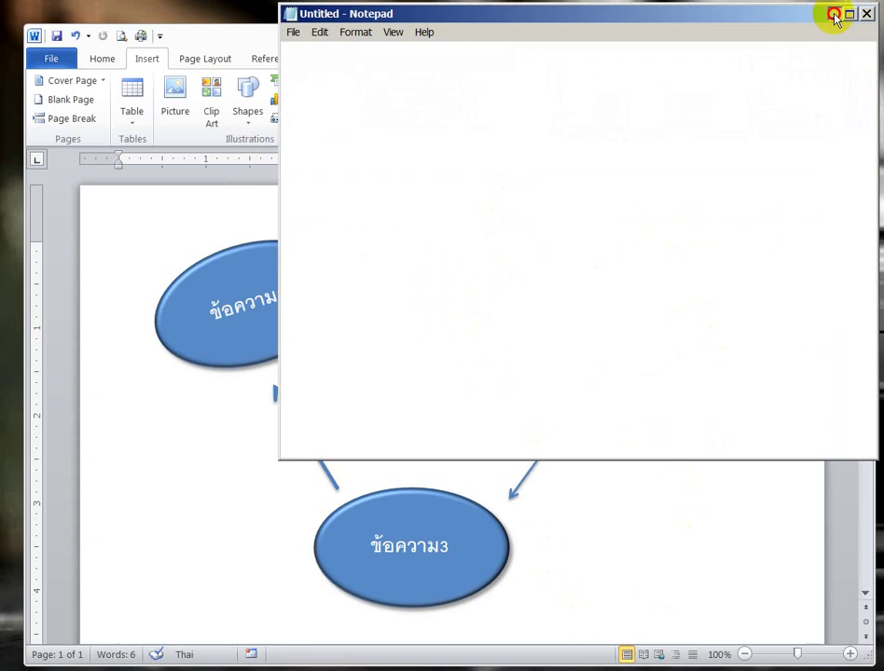
click(828, 35)
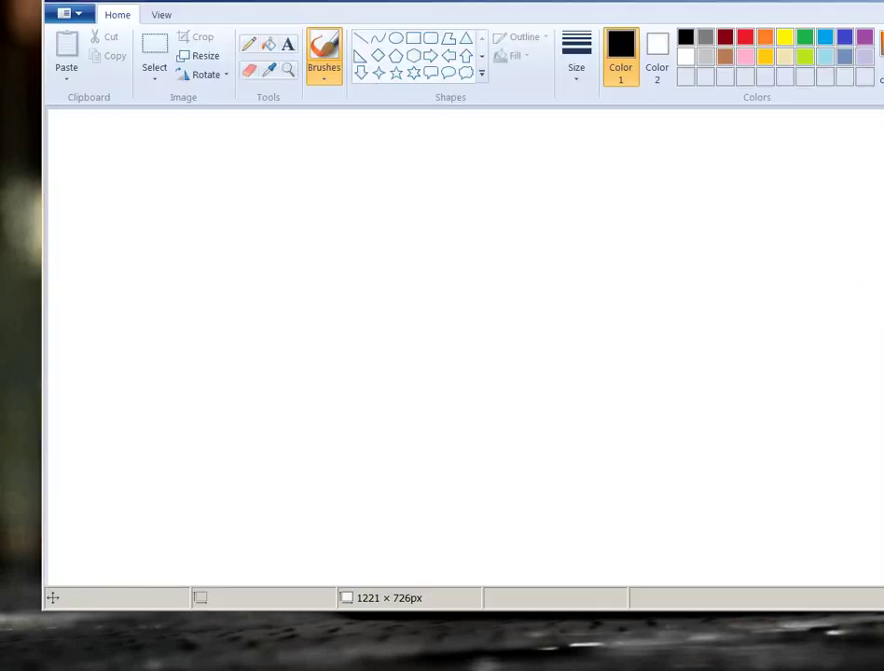
click(681, 11)
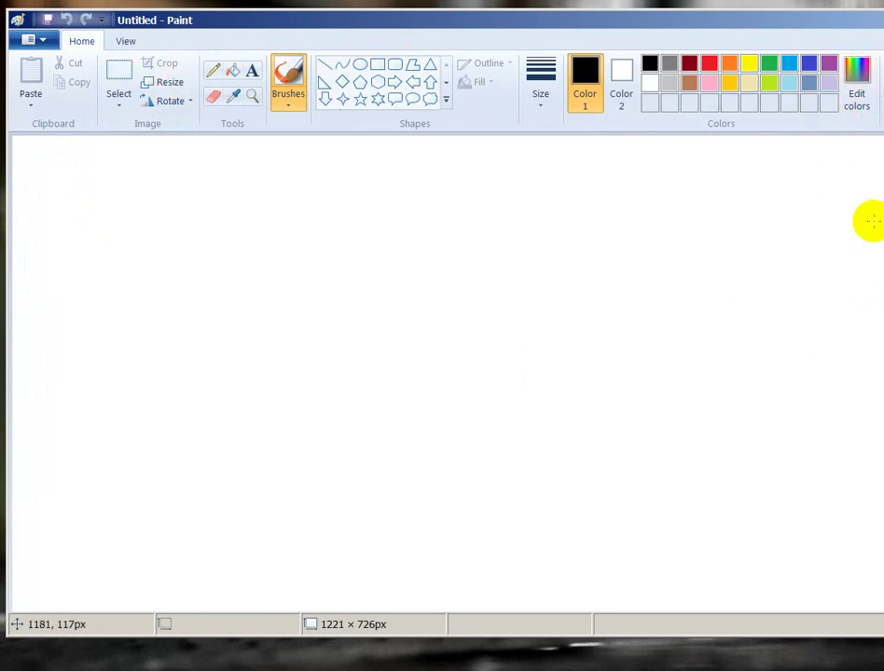
click(31, 96)
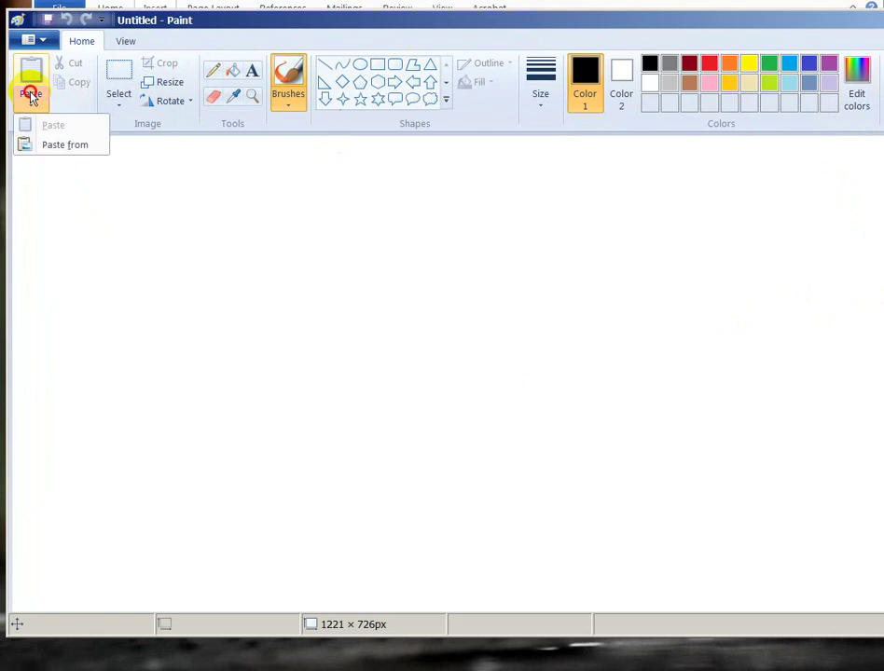
click(60, 147)
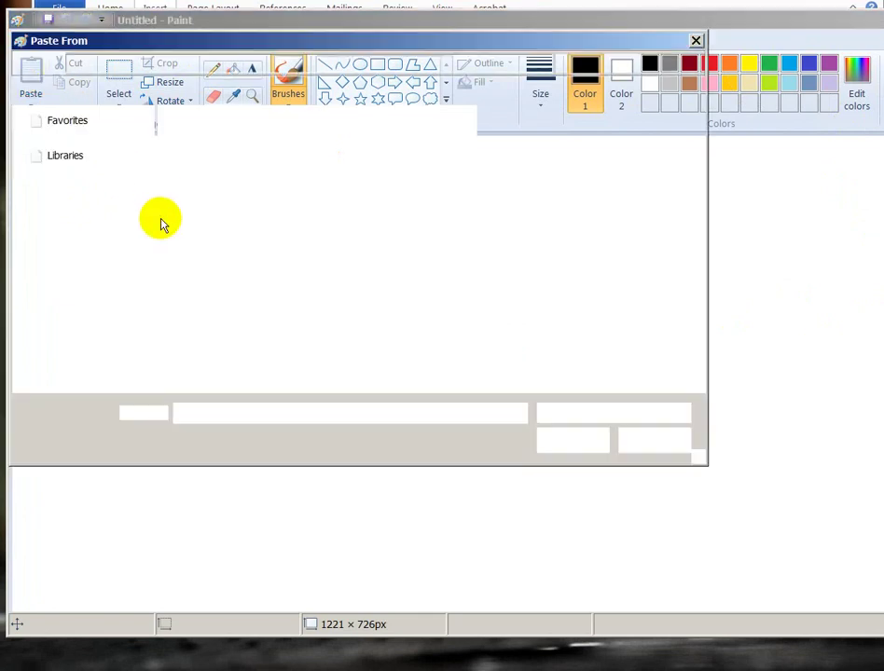
click(696, 40)
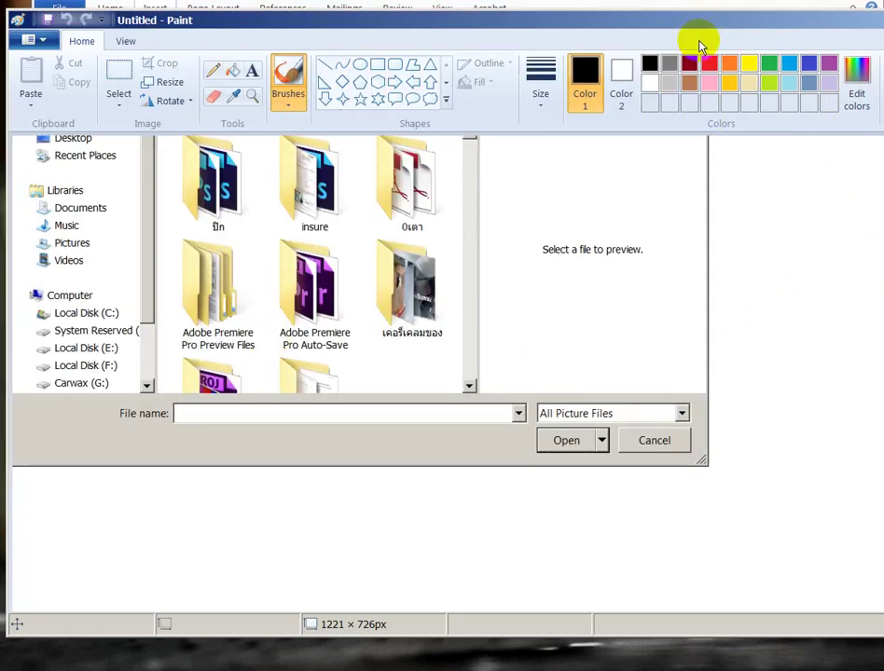
click(536, 7)
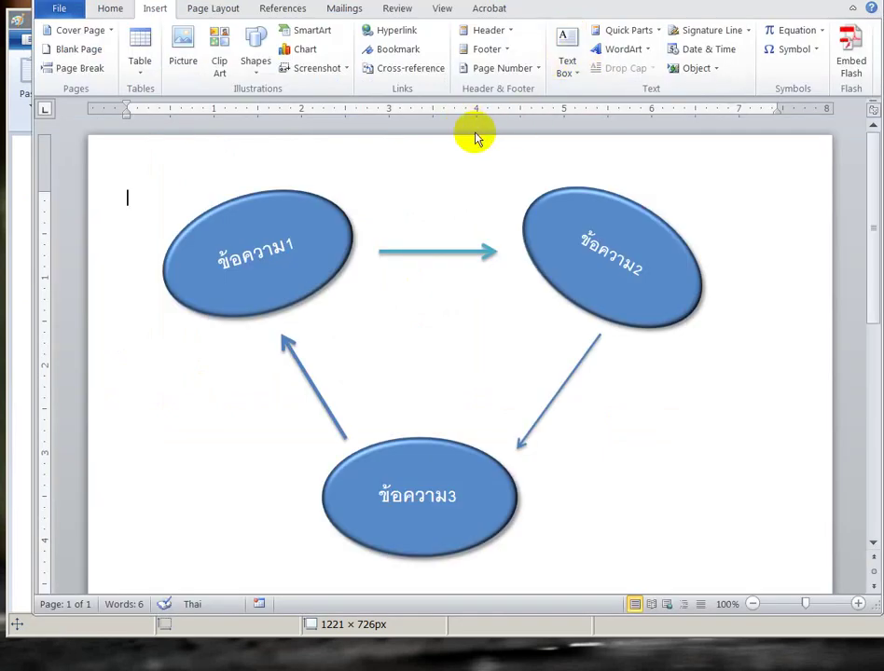
key(alt+Tab)
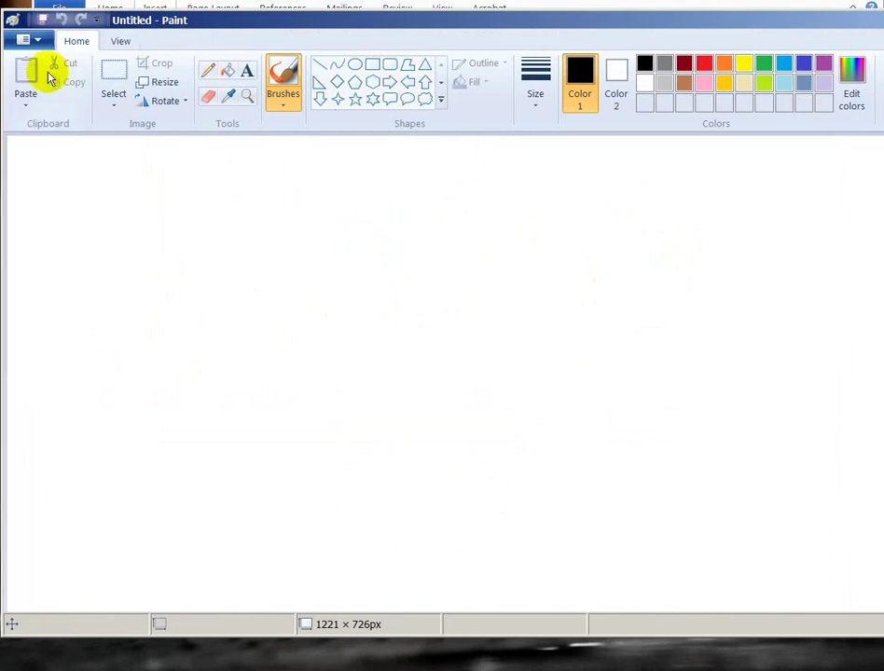
click(28, 93)
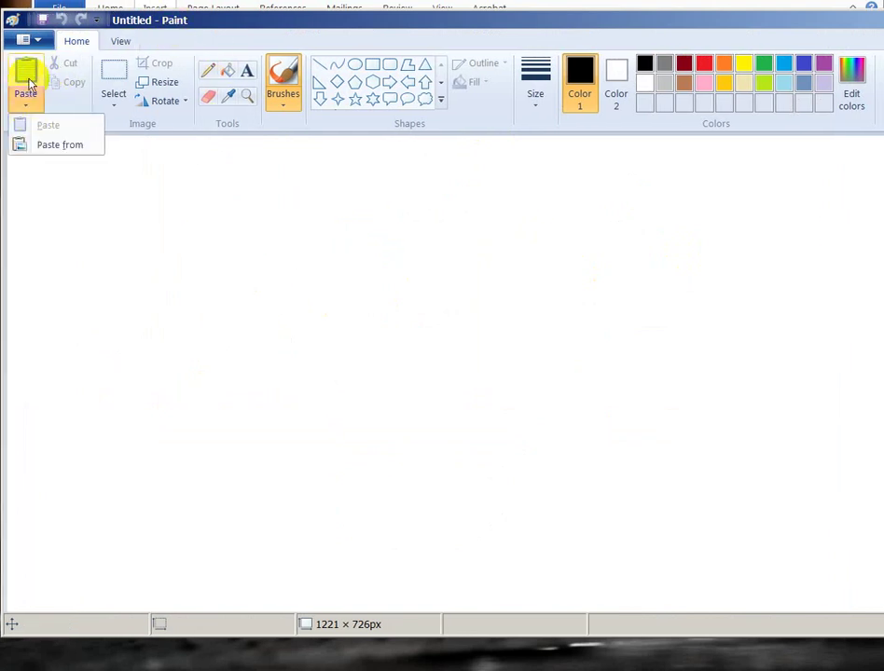